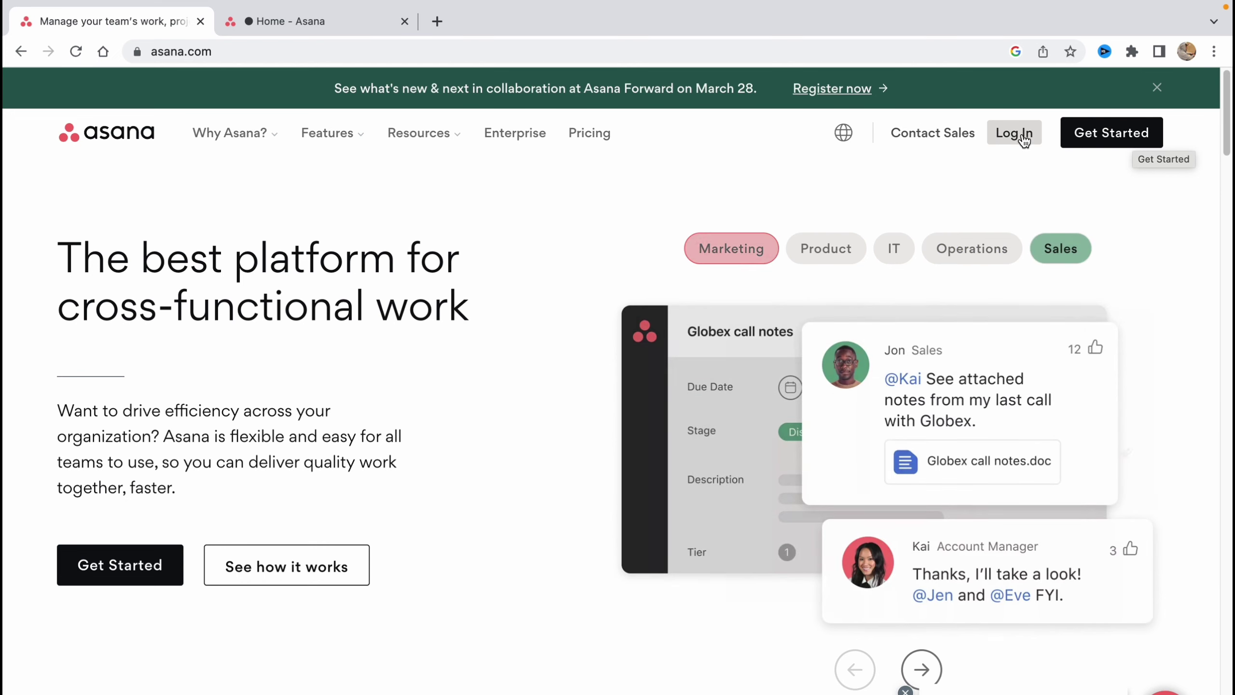
- Open the Asana website's pricing page and compare the Basic, Premium and Business plans
{"action": "left_click", "coordinate": [306, 22]}
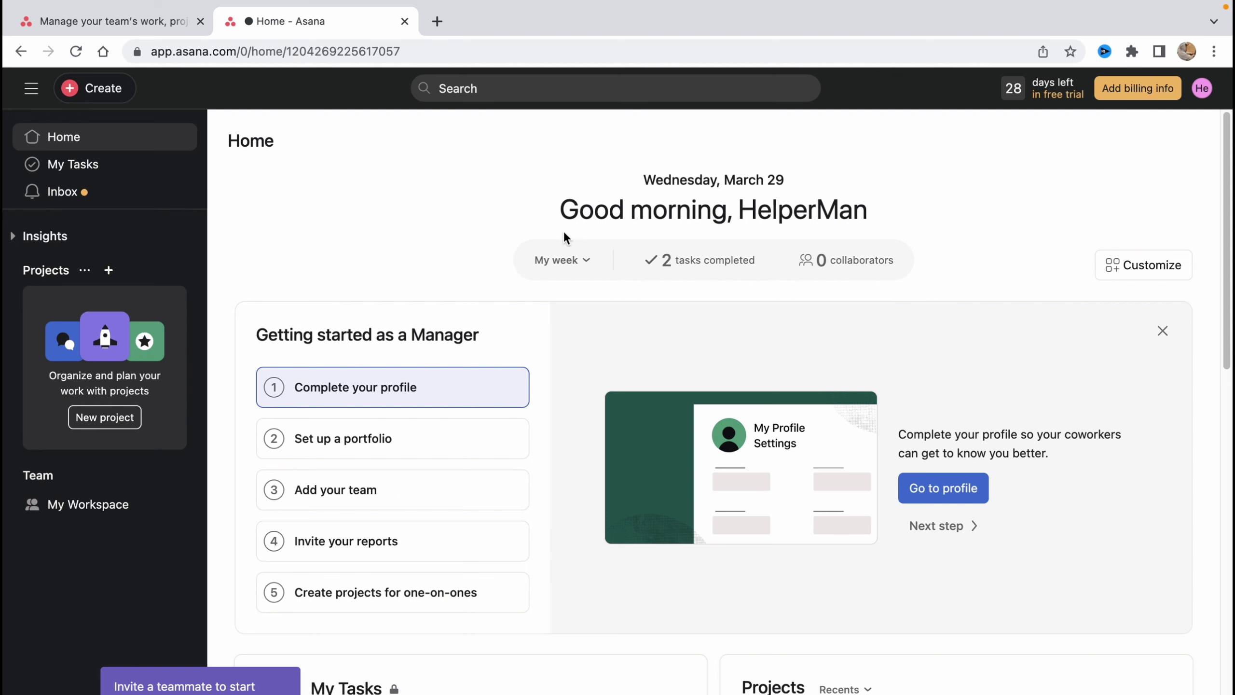
{"action": "left_click", "coordinate": [152, 21]}
{"action": "left_click", "coordinate": [590, 132]}
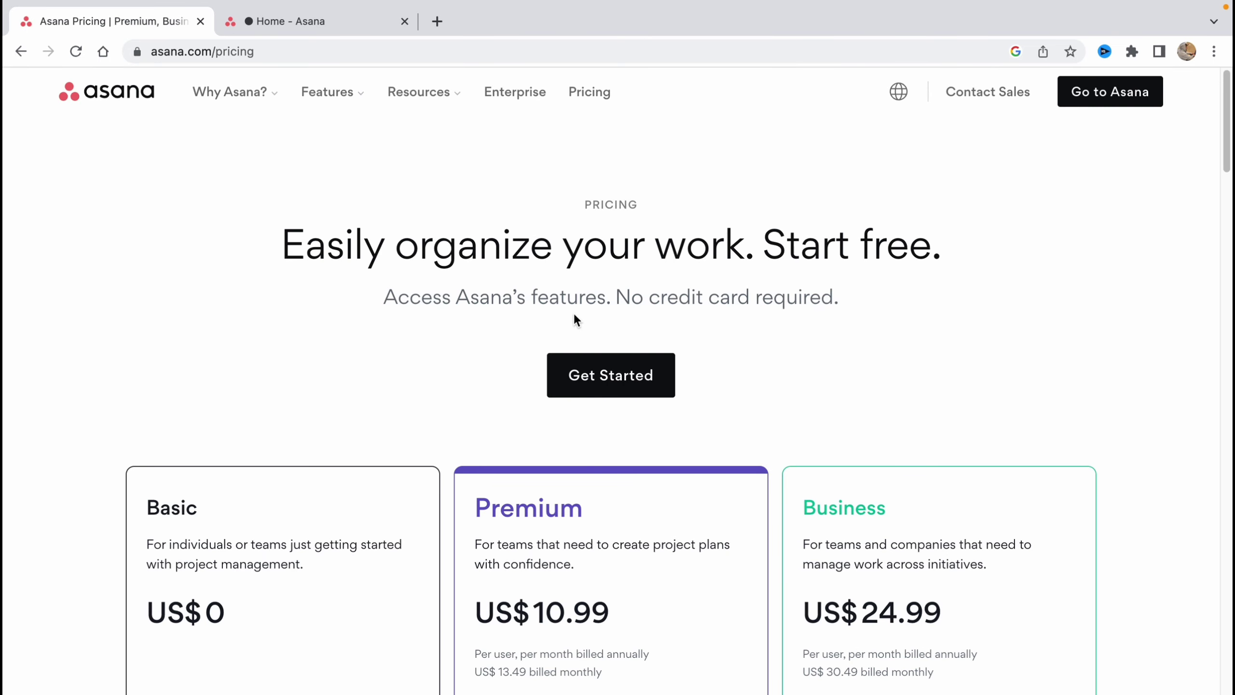
{"action": "scroll", "coordinate": [575, 313], "scroll_direction": "down", "scroll_amount": 5}
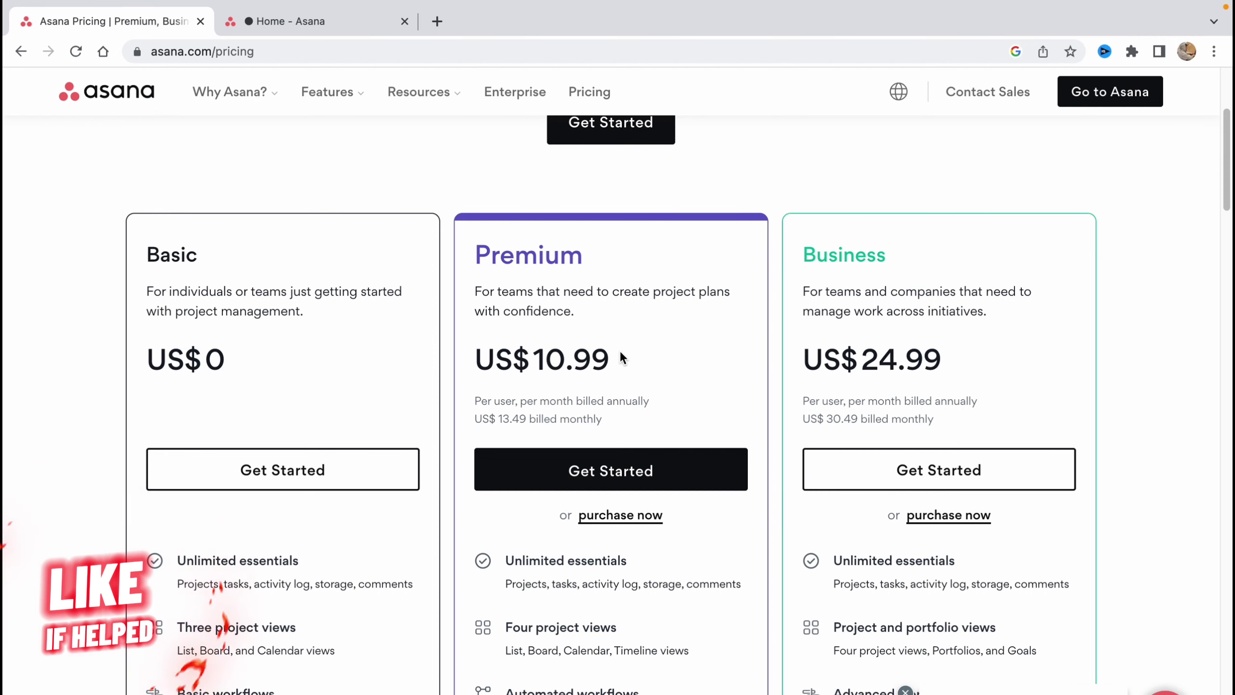
{"action": "scroll", "coordinate": [883, 362], "scroll_direction": "down", "scroll_amount": 6}
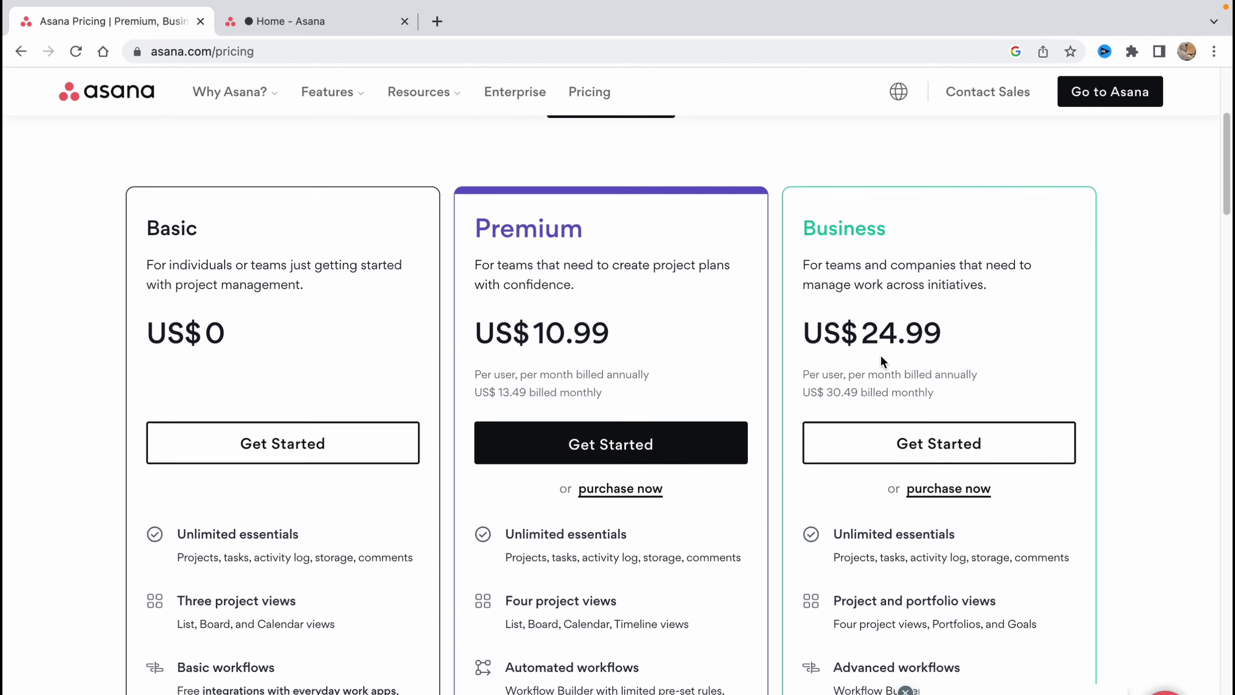
{"action": "scroll", "coordinate": [890, 358], "scroll_direction": "down", "scroll_amount": 2}
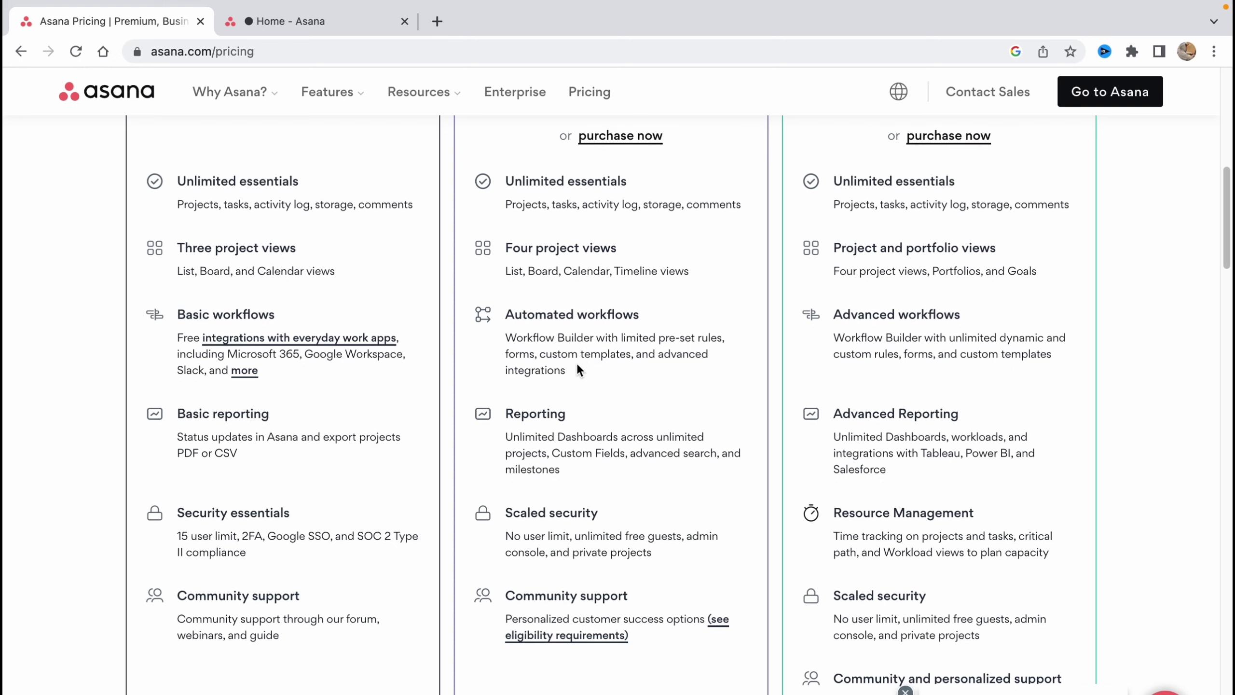
{"action": "scroll", "coordinate": [573, 367], "scroll_direction": "up", "scroll_amount": 8}
{"action": "scroll", "coordinate": [571, 370], "scroll_direction": "up", "scroll_amount": 1}
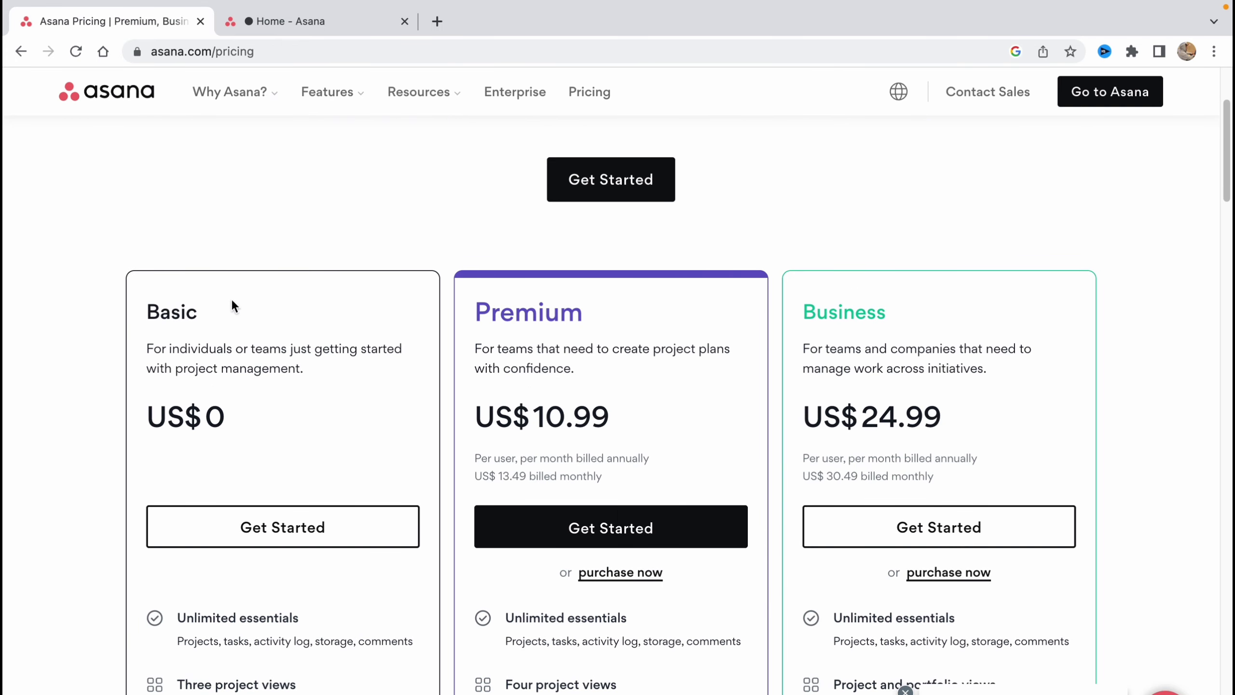
{"action": "scroll", "coordinate": [176, 357], "scroll_direction": "up", "scroll_amount": 1}
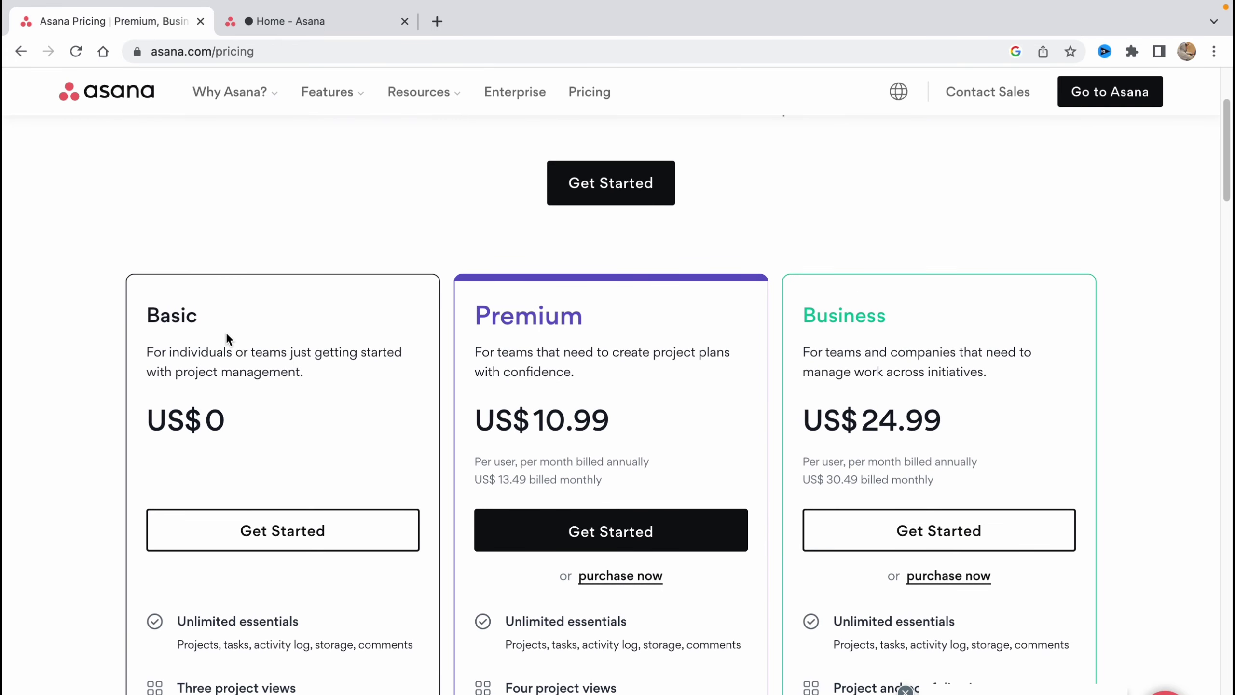
- Close the pricing page, returning to the Asana workspace, and hide and show its sidebar
{"action": "left_click", "coordinate": [200, 21]}
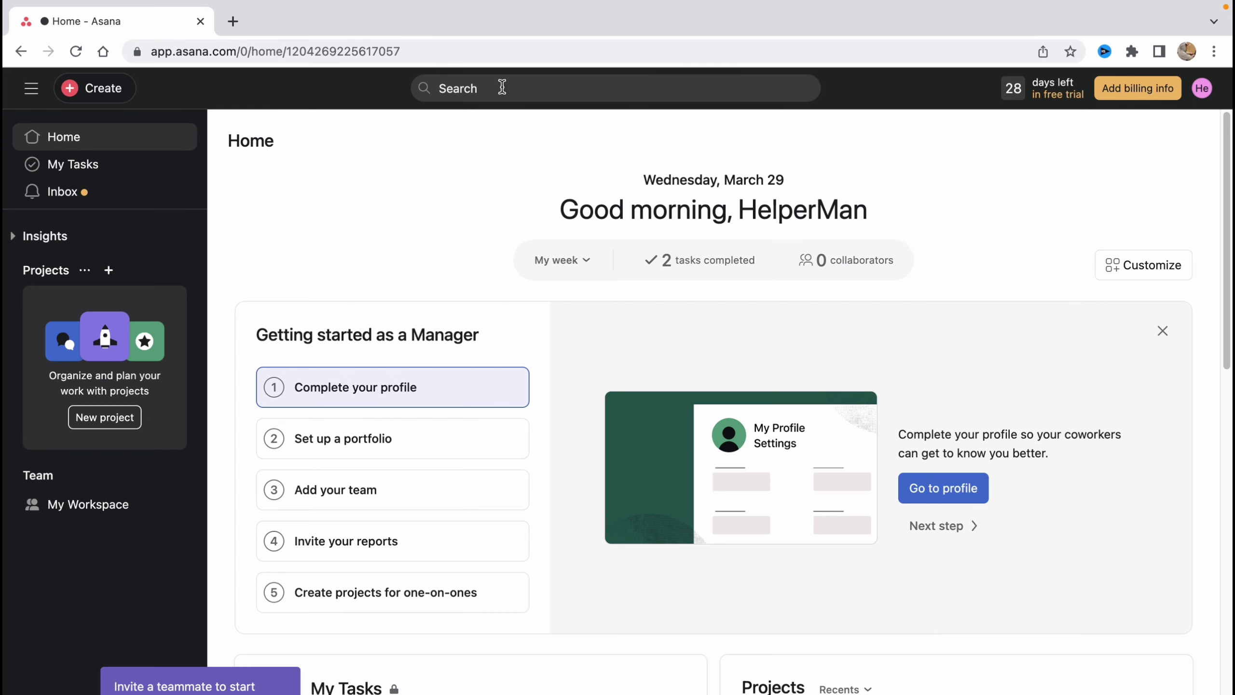
{"action": "left_click", "coordinate": [29, 95]}
{"action": "left_click", "coordinate": [30, 90]}
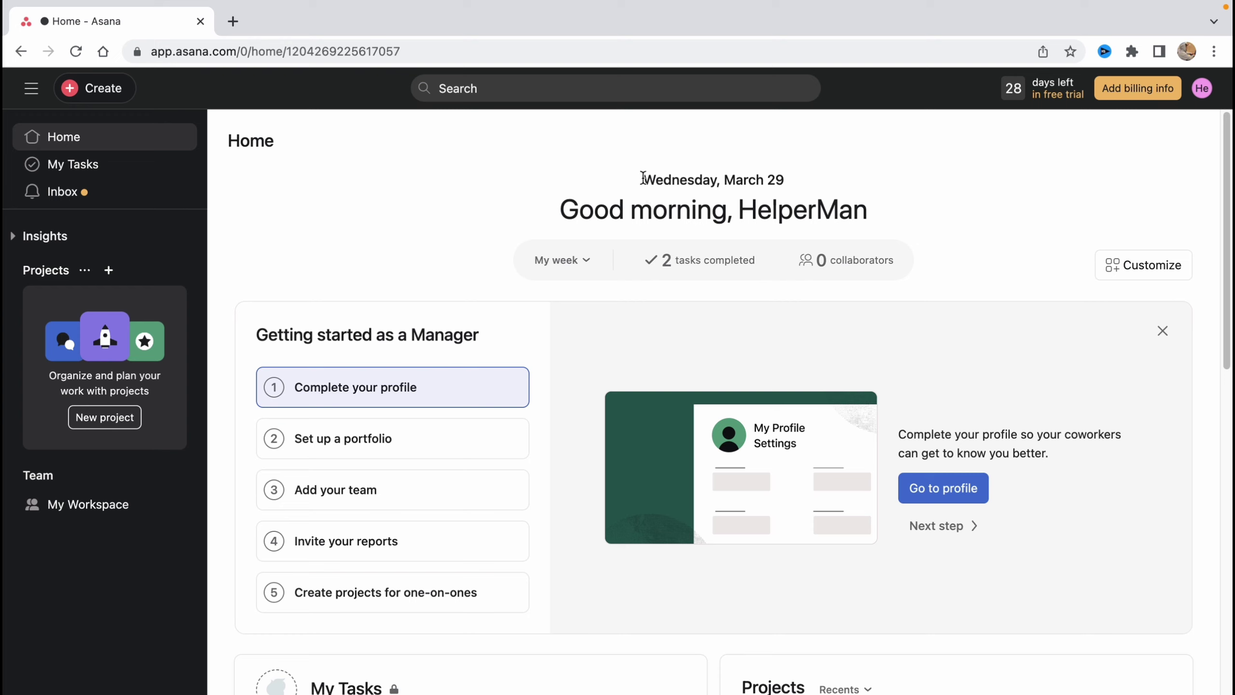
- Review the date, weekly summary, getting-started list and the My Tasks and Projects widgets on the home page
{"action": "left_click_drag", "start_coordinate": [642, 178], "coordinate": [832, 171]}
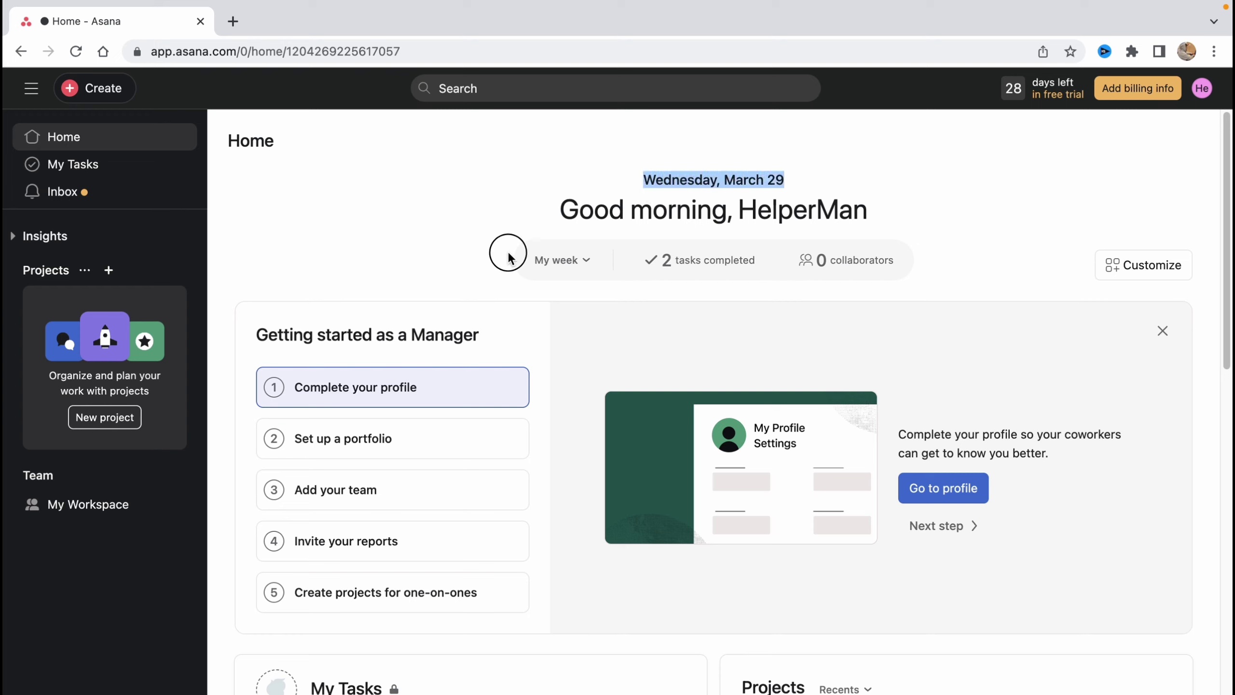
{"action": "left_click_drag", "start_coordinate": [508, 258], "coordinate": [970, 268]}
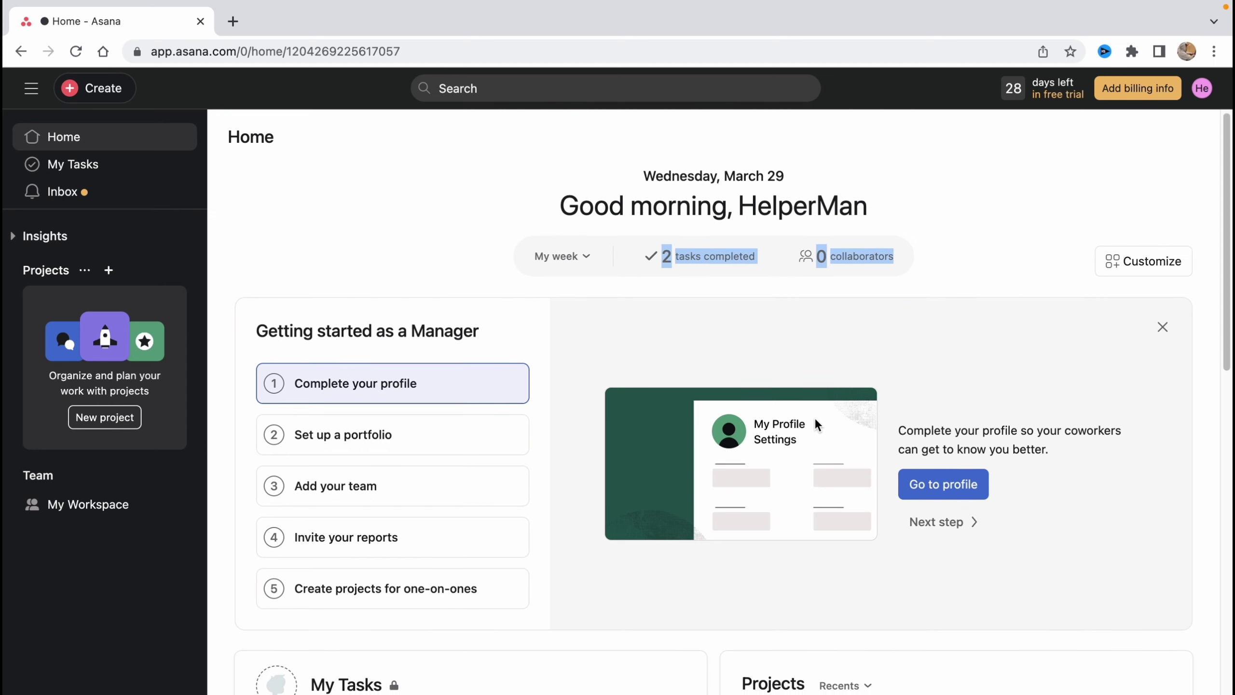
{"action": "scroll", "coordinate": [815, 420], "scroll_direction": "down", "scroll_amount": 2}
{"action": "scroll", "coordinate": [835, 428], "scroll_direction": "down", "scroll_amount": 5}
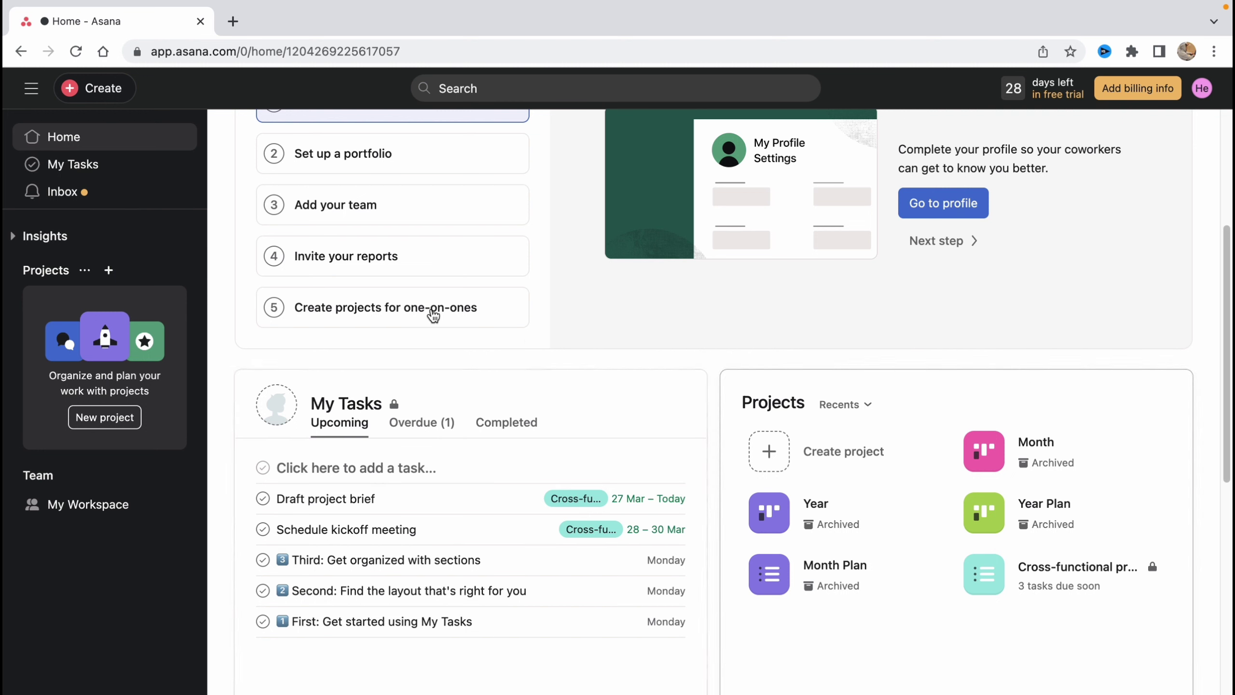
- Expand the Insights section of the sidebar and look through the remaining home page widgets down to People
{"action": "left_click", "coordinate": [14, 237]}
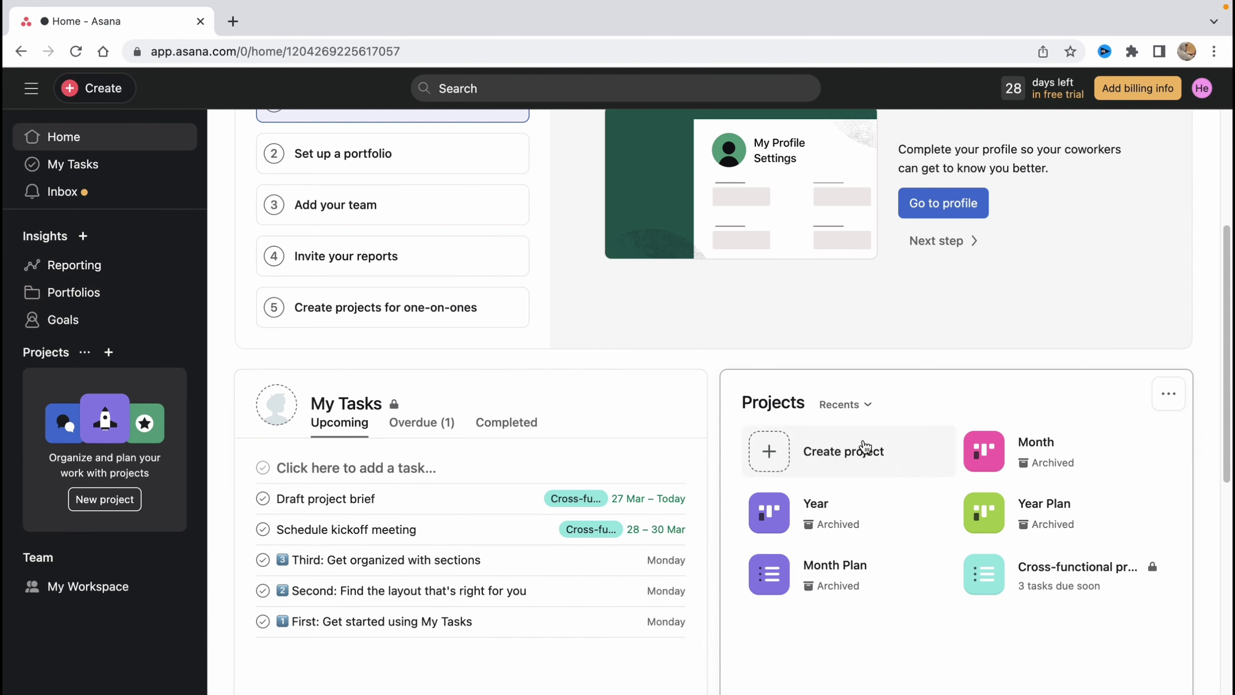
{"action": "scroll", "coordinate": [515, 422], "scroll_direction": "down", "scroll_amount": 1}
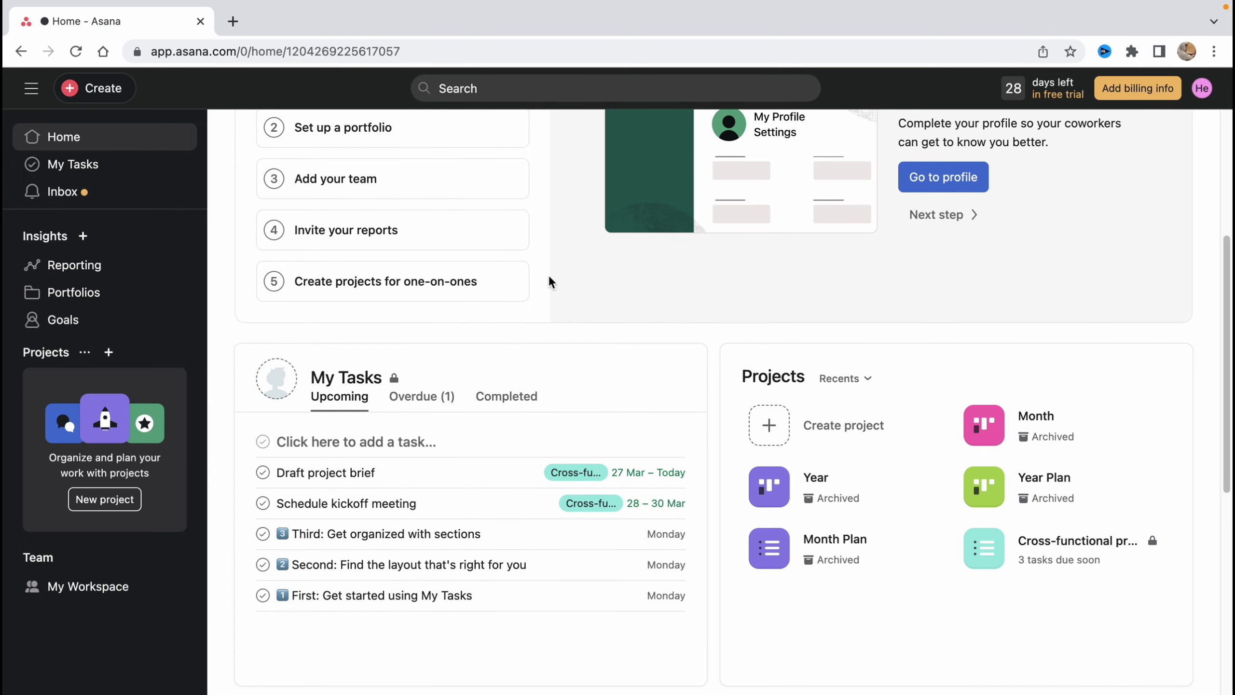
{"action": "scroll", "coordinate": [822, 565], "scroll_direction": "up", "scroll_amount": 5}
{"action": "scroll", "coordinate": [803, 549], "scroll_direction": "down", "scroll_amount": 10}
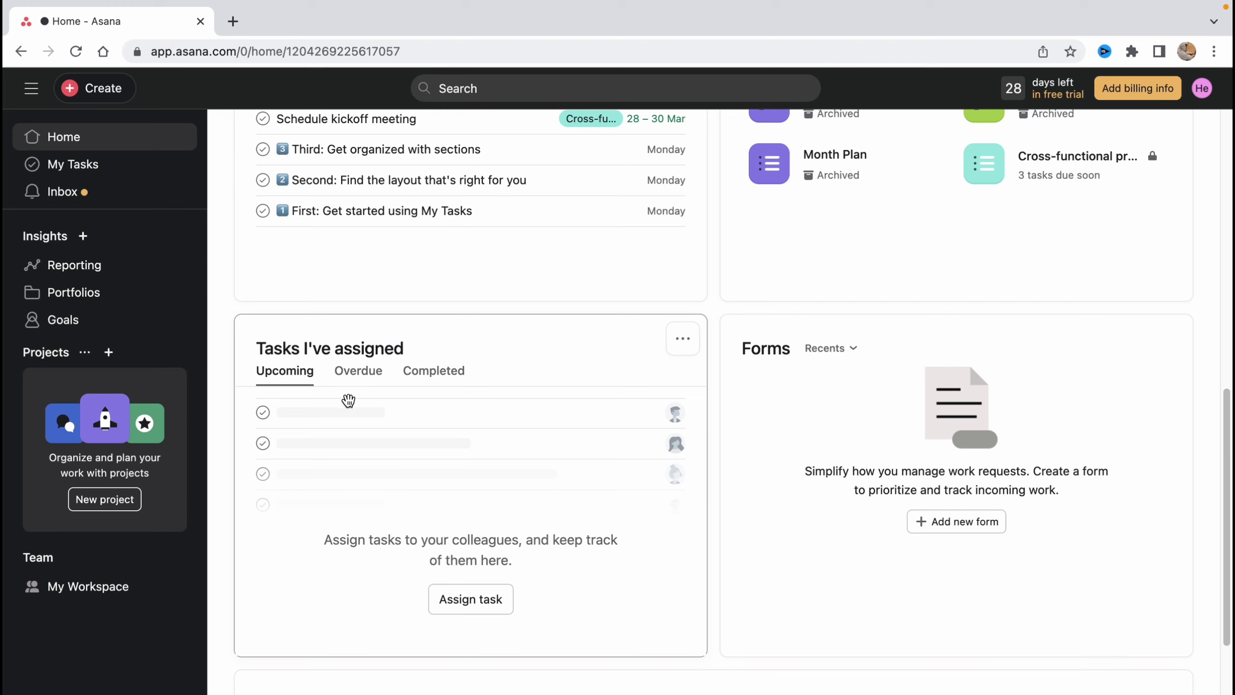
{"action": "scroll", "coordinate": [872, 479], "scroll_direction": "down", "scroll_amount": 1}
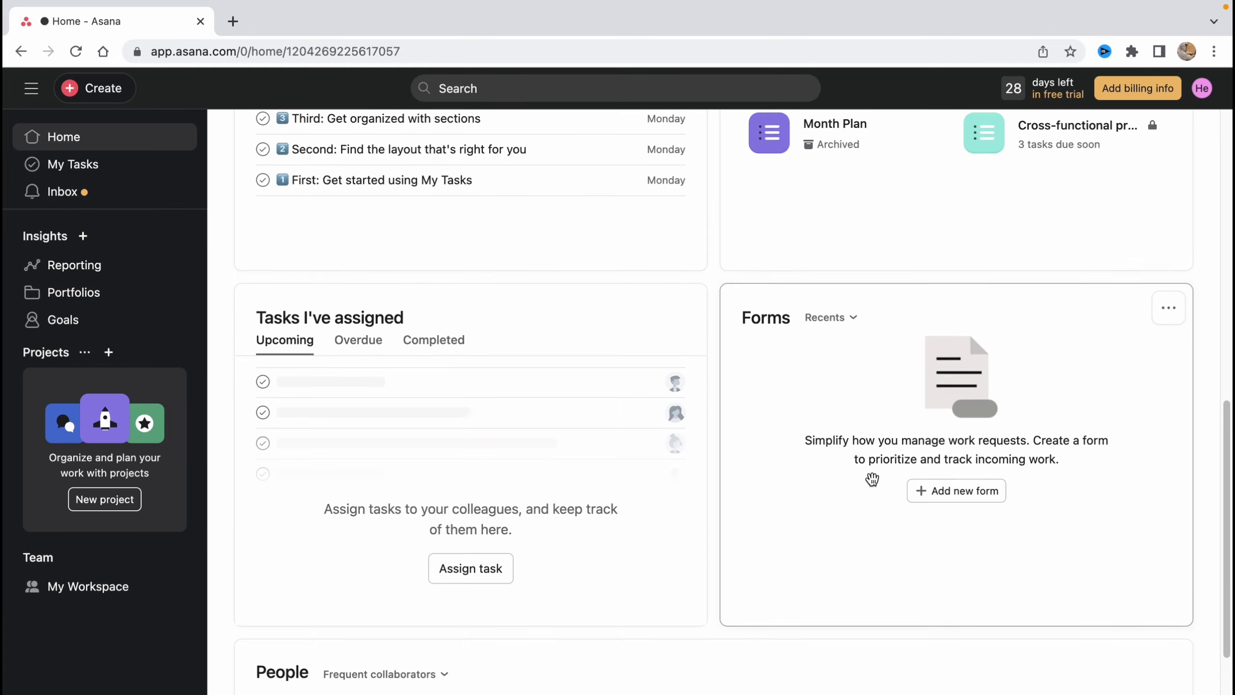
{"action": "scroll", "coordinate": [872, 479], "scroll_direction": "down", "scroll_amount": 5}
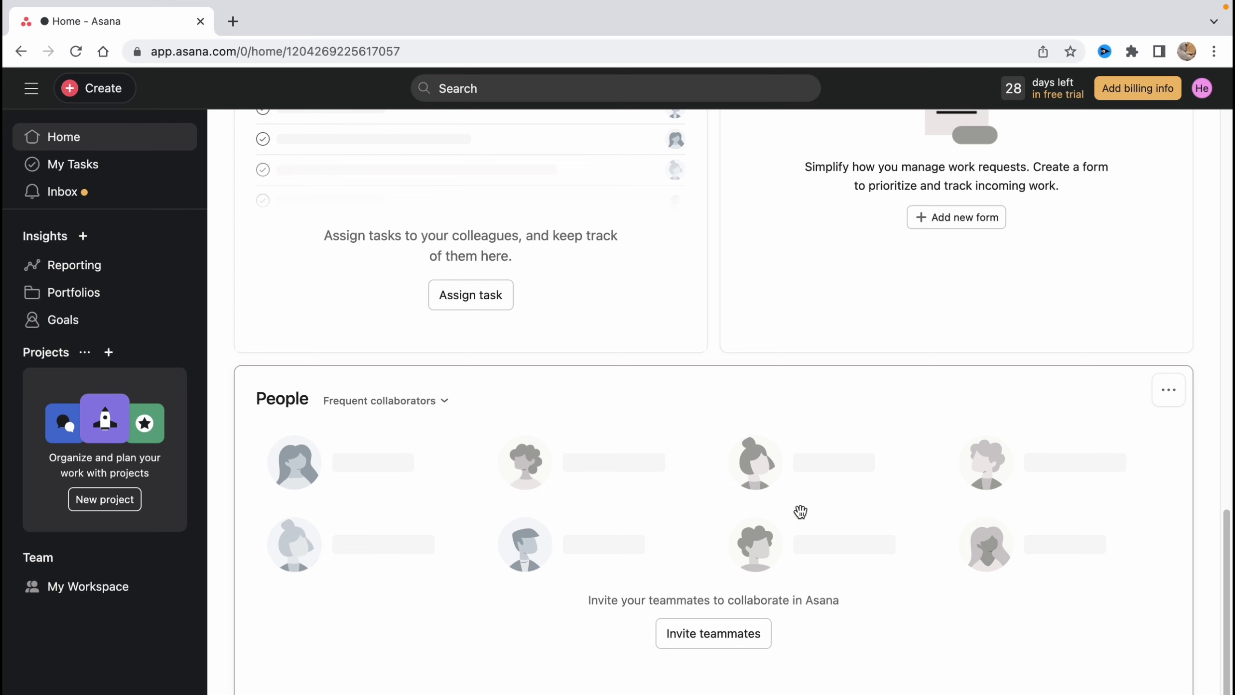
- Open My Tasks and look through its List, Board, Calendar and Files views
{"action": "left_click", "coordinate": [59, 164]}
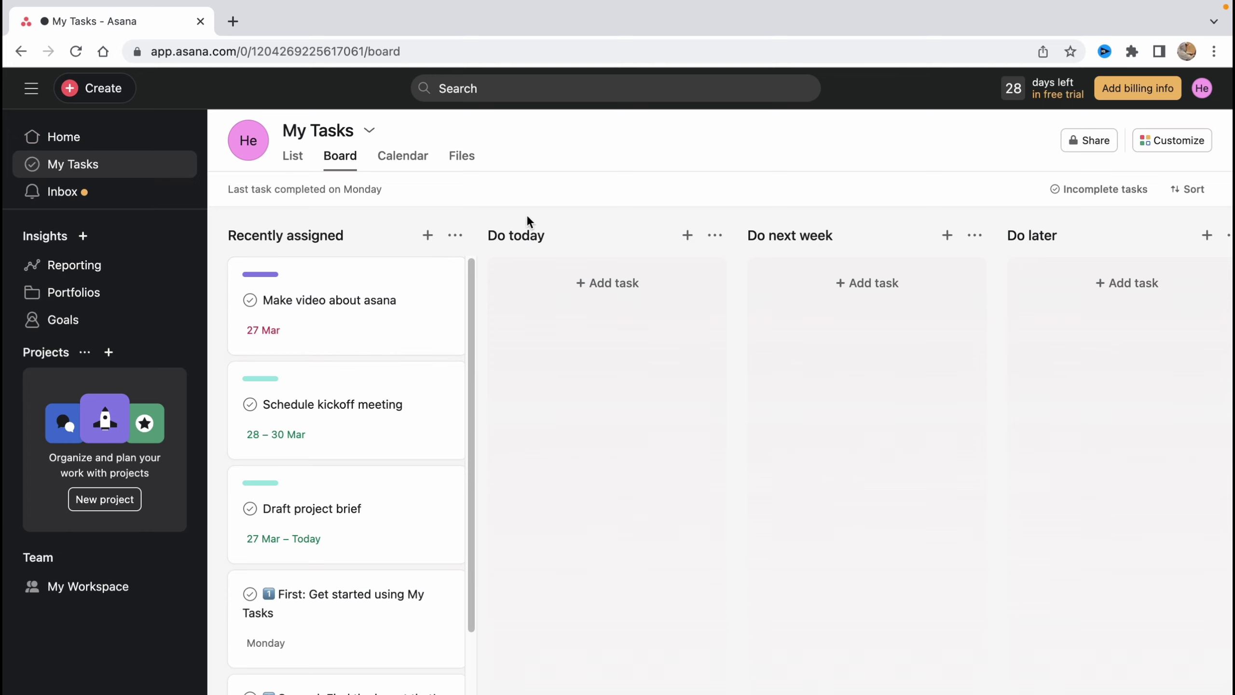
{"action": "left_click", "coordinate": [291, 157]}
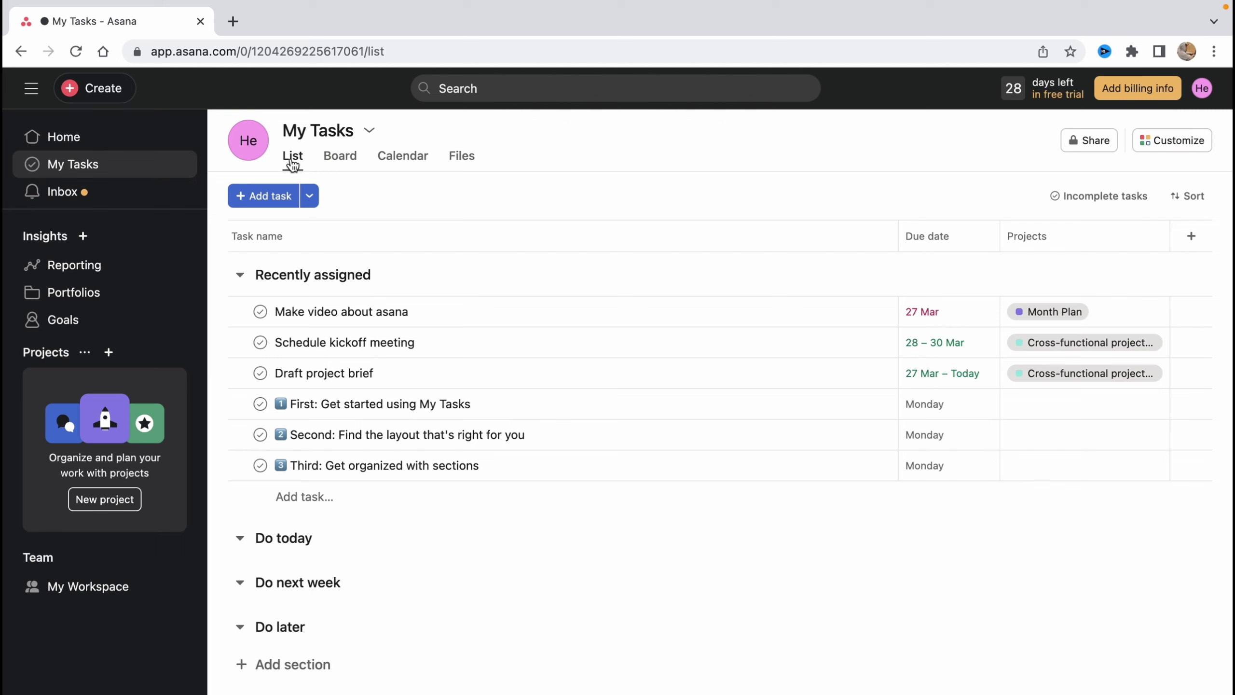
{"action": "left_click", "coordinate": [336, 158]}
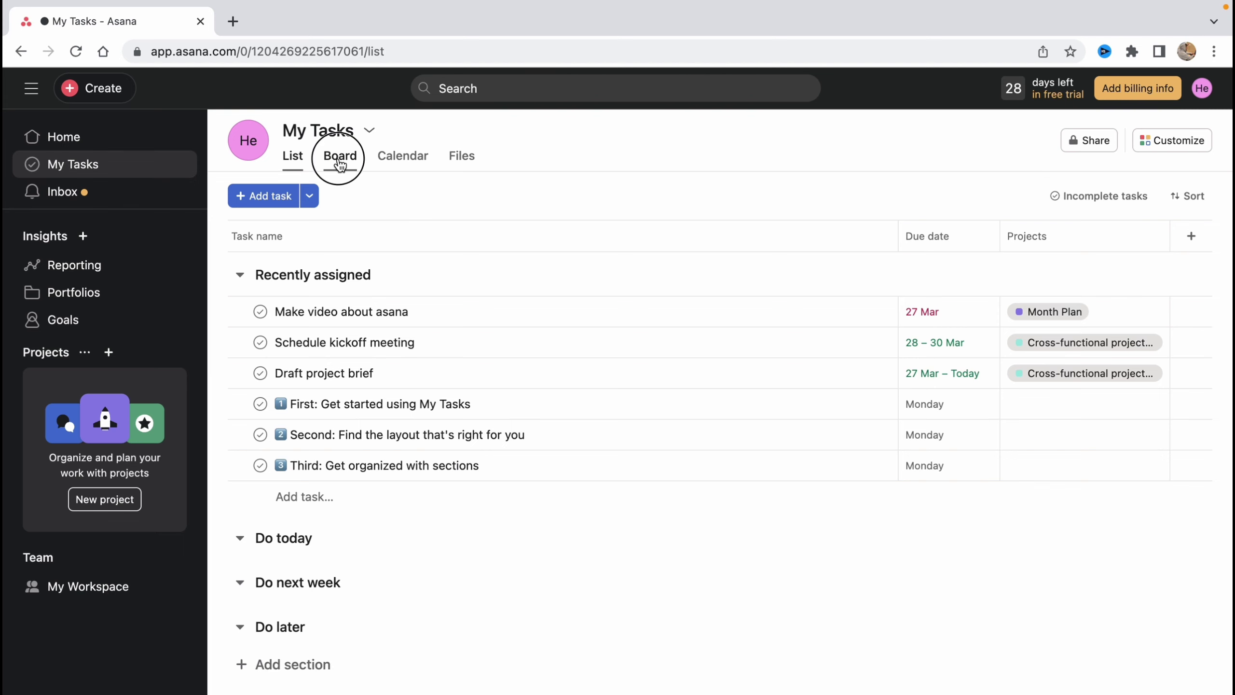
{"action": "left_click", "coordinate": [399, 165]}
{"action": "left_click", "coordinate": [461, 158]}
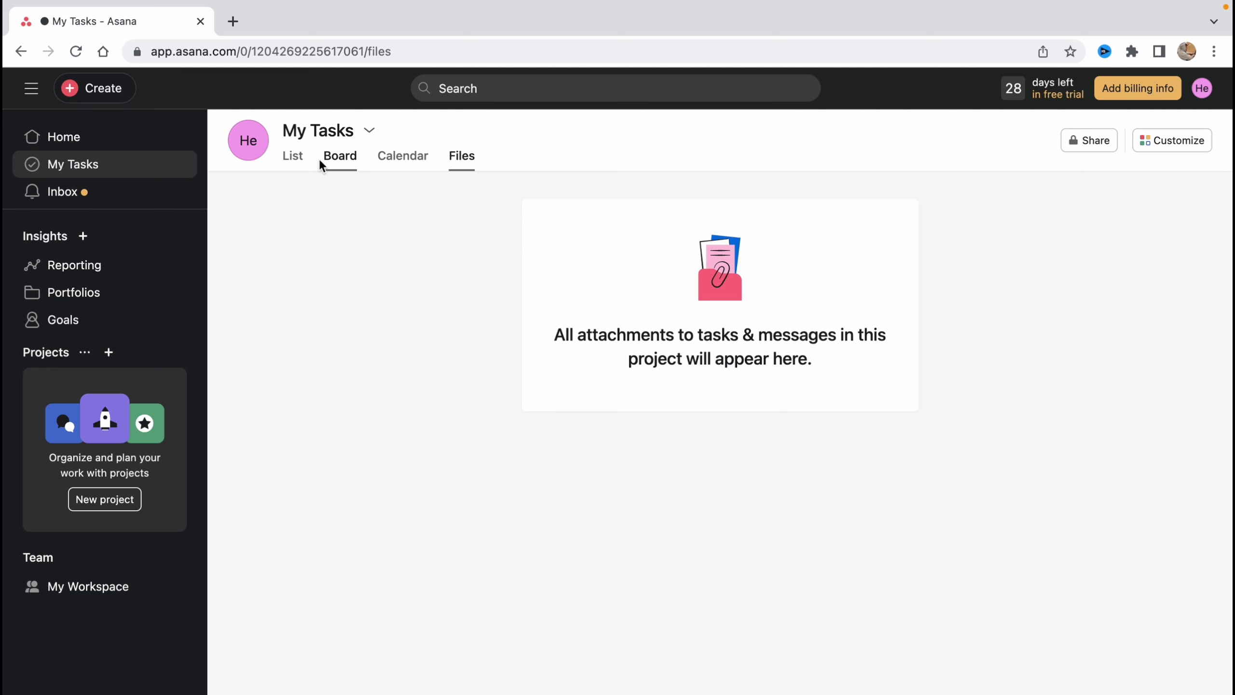
{"action": "left_click", "coordinate": [293, 157]}
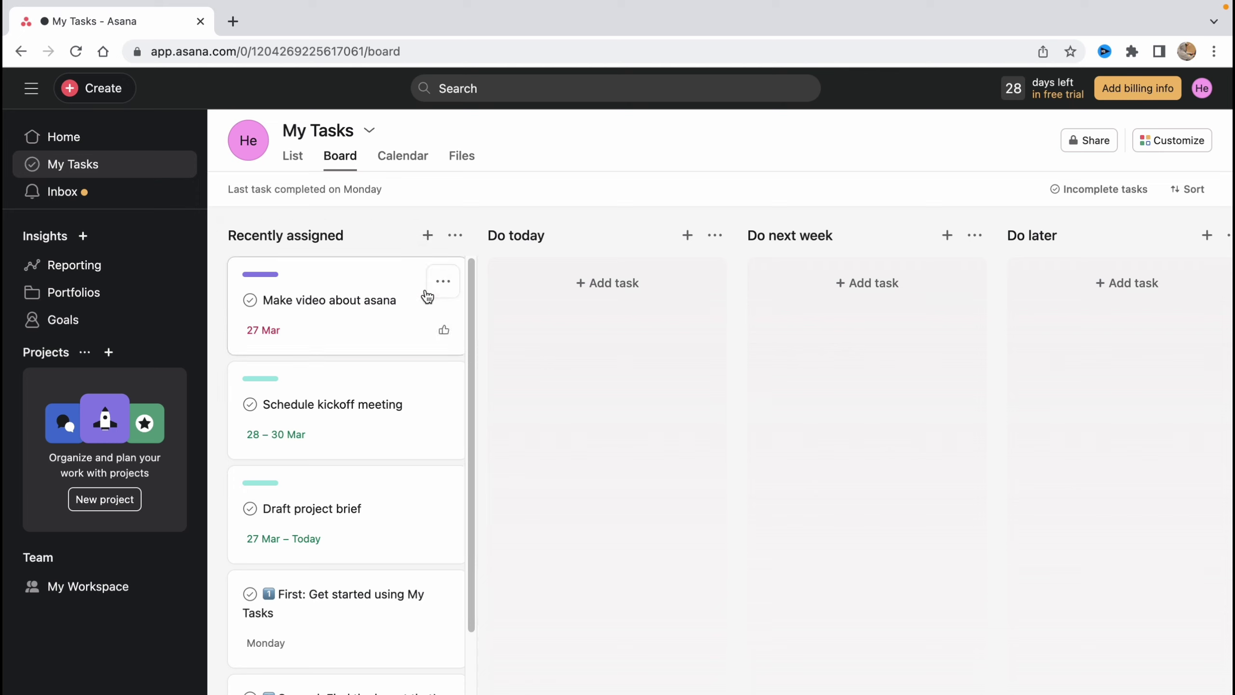
- Mark the task "Make video about asana" as complete on the My Tasks board and look across its columns
{"action": "left_click_drag", "start_coordinate": [418, 302], "coordinate": [350, 299]}
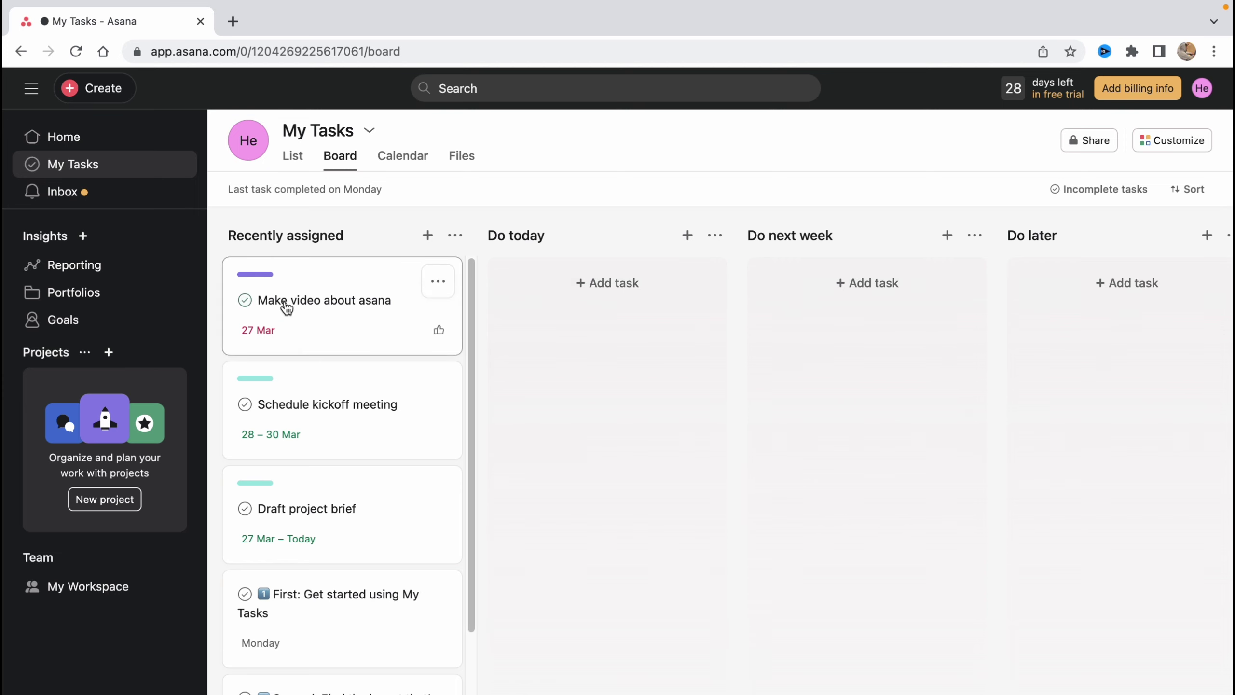
{"action": "left_click", "coordinate": [245, 300]}
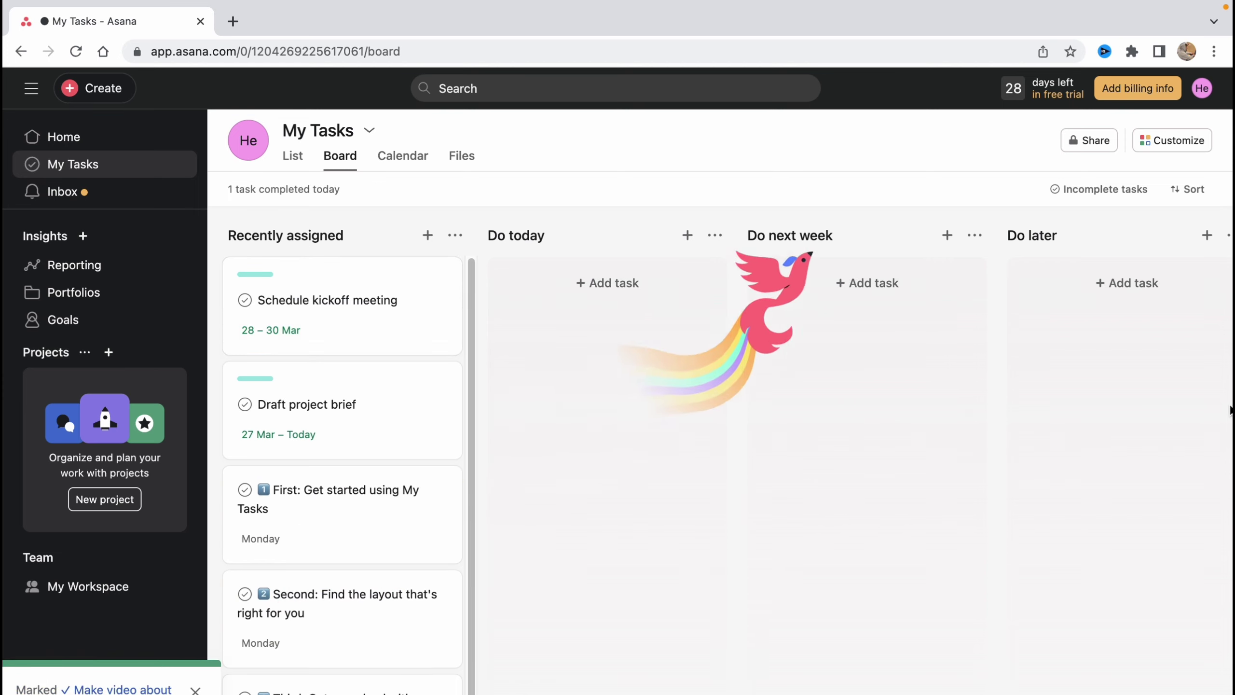
{"action": "scroll", "coordinate": [1161, 394], "scroll_direction": "right", "scroll_amount": 5}
{"action": "scroll", "coordinate": [1090, 292], "scroll_direction": "left", "scroll_amount": 5}
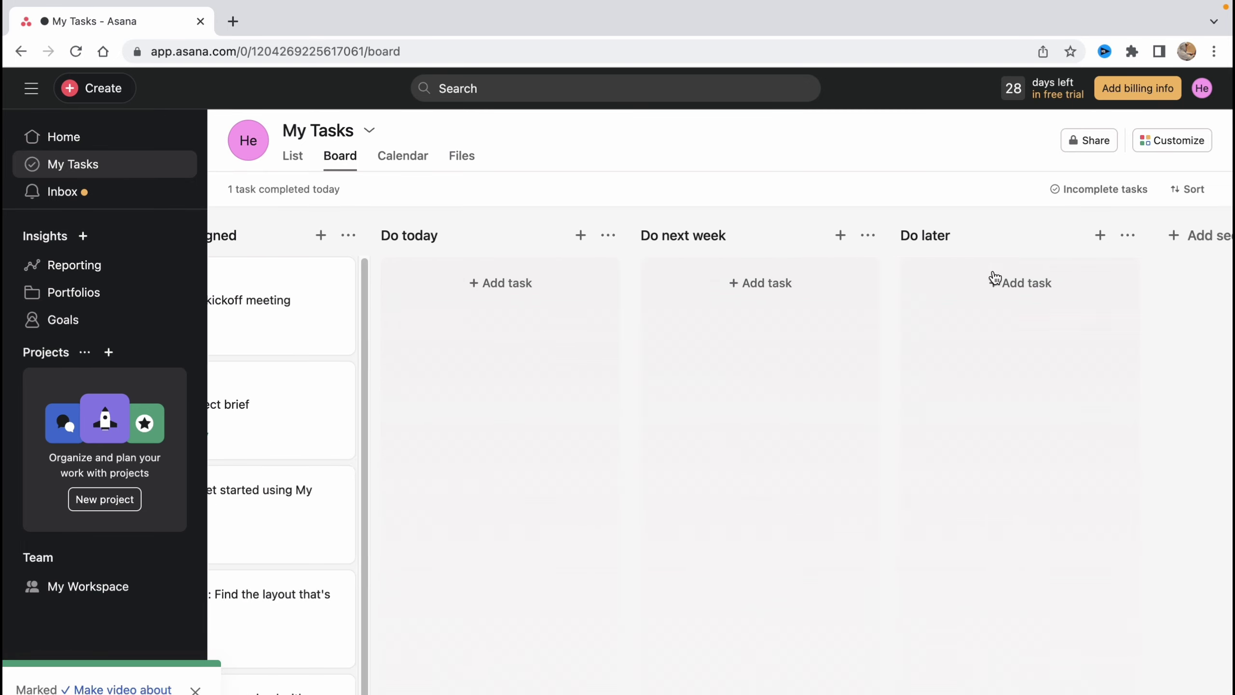
- Look through the Inbox and the Reporting, Portfolios and Goals pages under Insights
{"action": "left_click", "coordinate": [66, 194]}
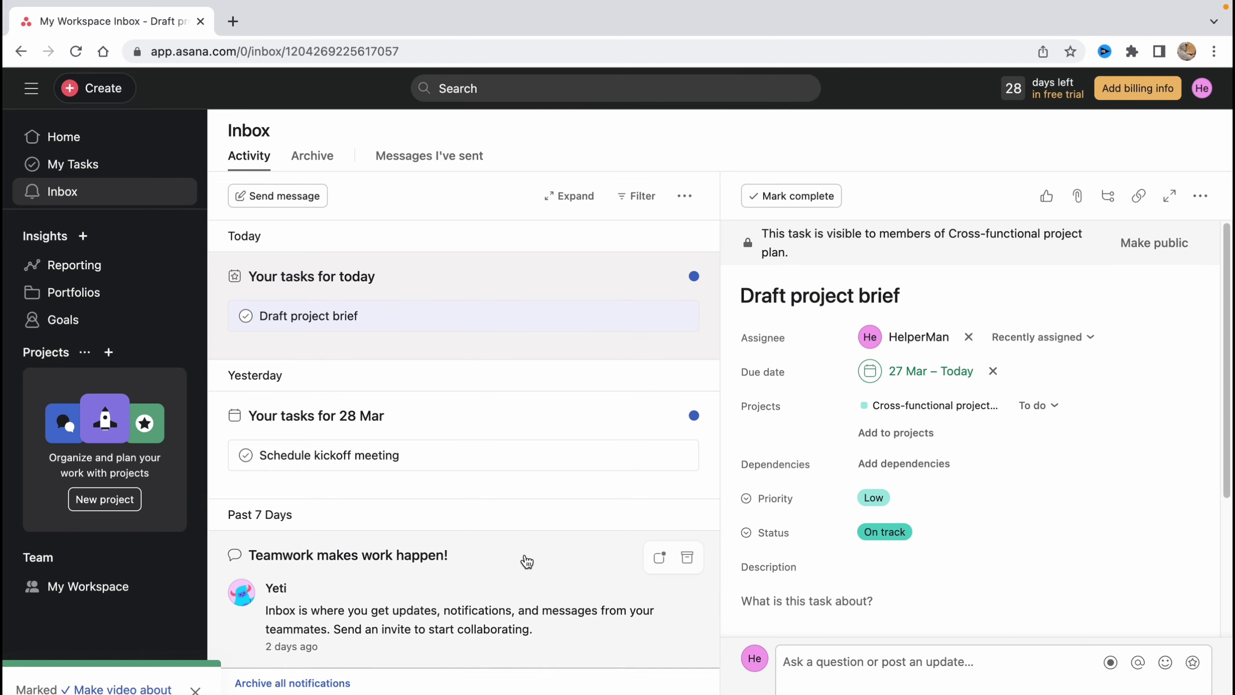
{"action": "left_click", "coordinate": [14, 238]}
{"action": "left_click", "coordinate": [15, 238]}
{"action": "left_click", "coordinate": [55, 265]}
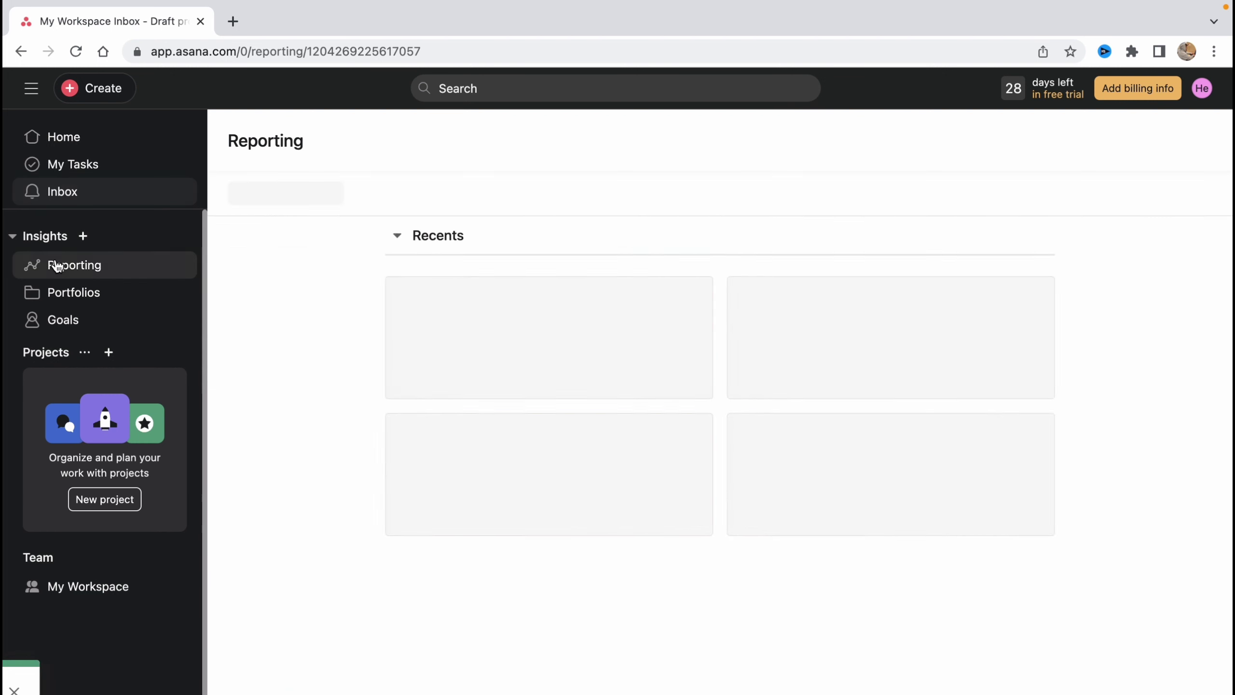
{"action": "left_click", "coordinate": [73, 293]}
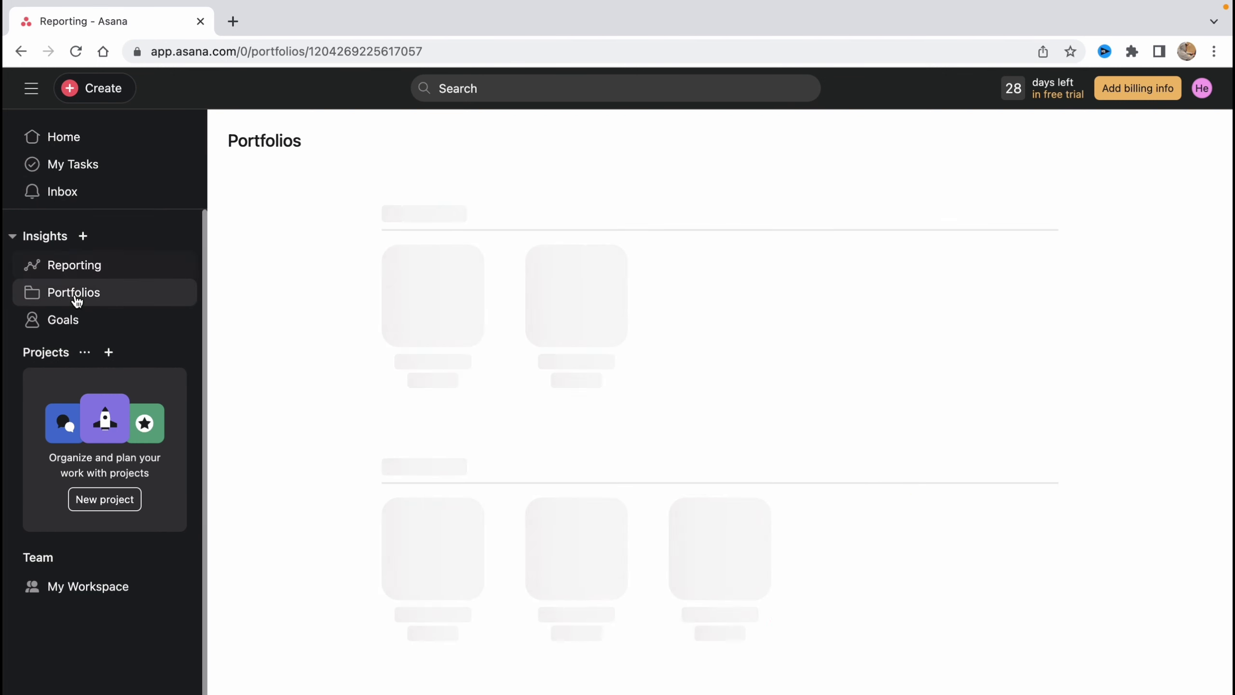
{"action": "left_click", "coordinate": [62, 323]}
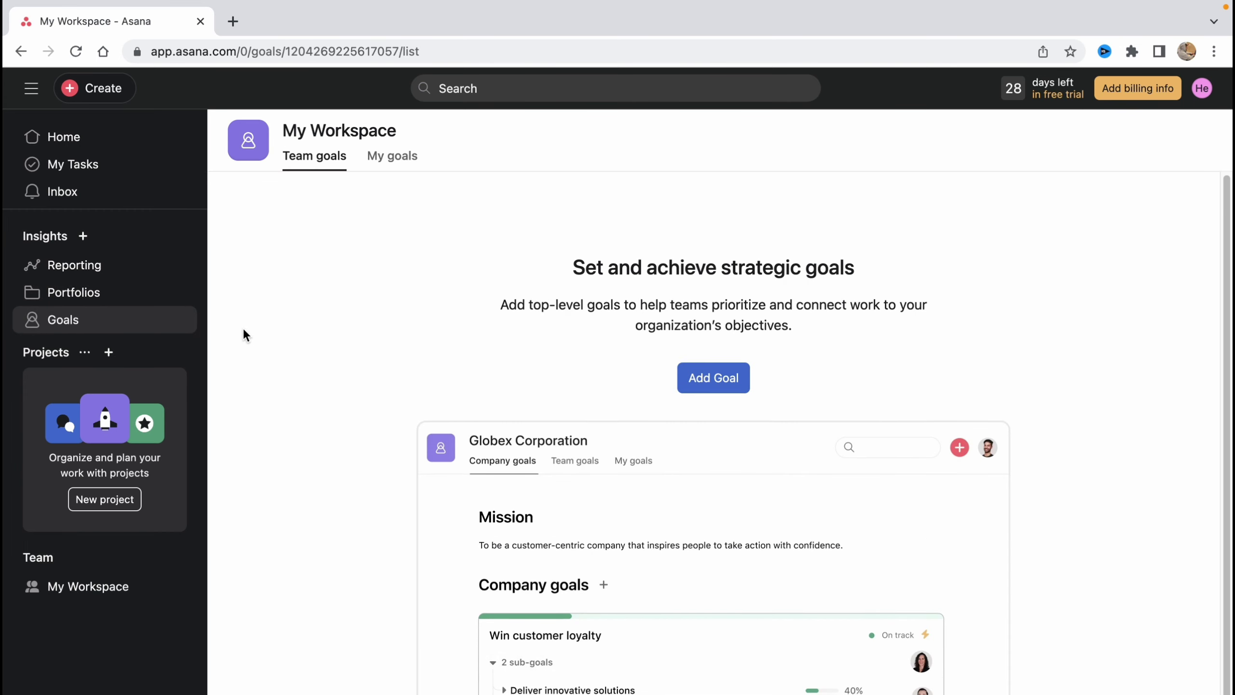
{"action": "scroll", "coordinate": [292, 341], "scroll_direction": "down", "scroll_amount": 2}
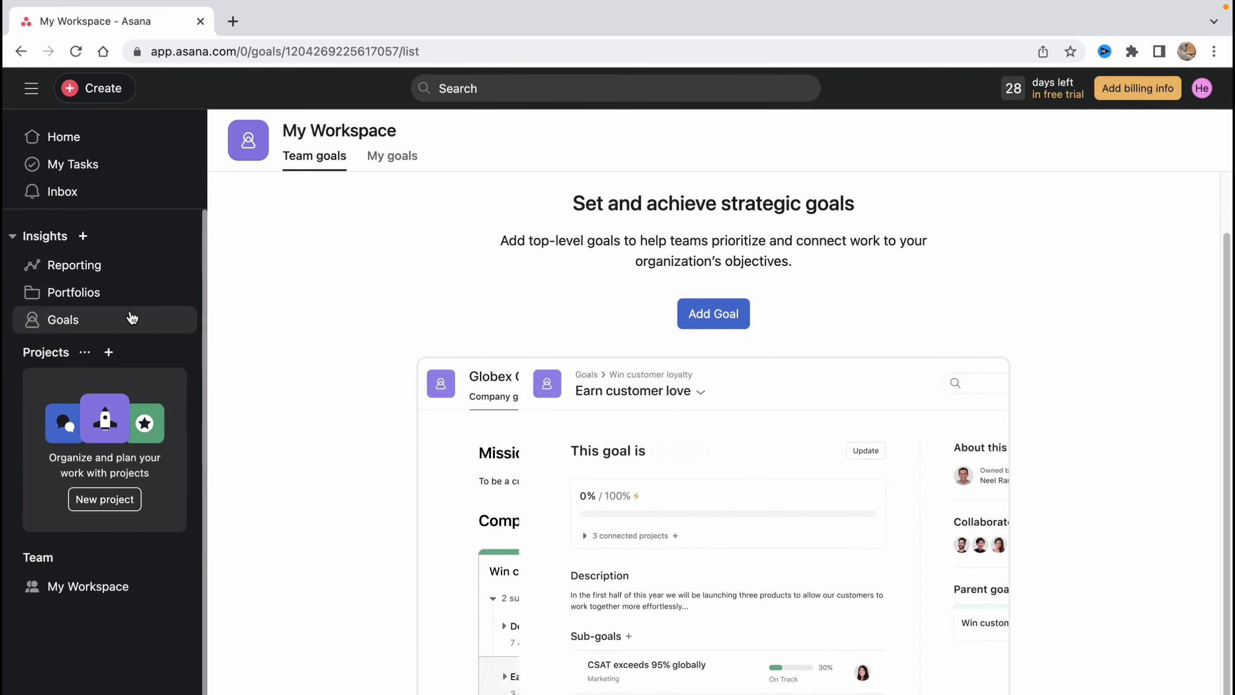
- Collapse the Insights section of the sidebar, and close and reopen the Projects section
{"action": "left_click", "coordinate": [12, 237]}
{"action": "left_click", "coordinate": [13, 272]}
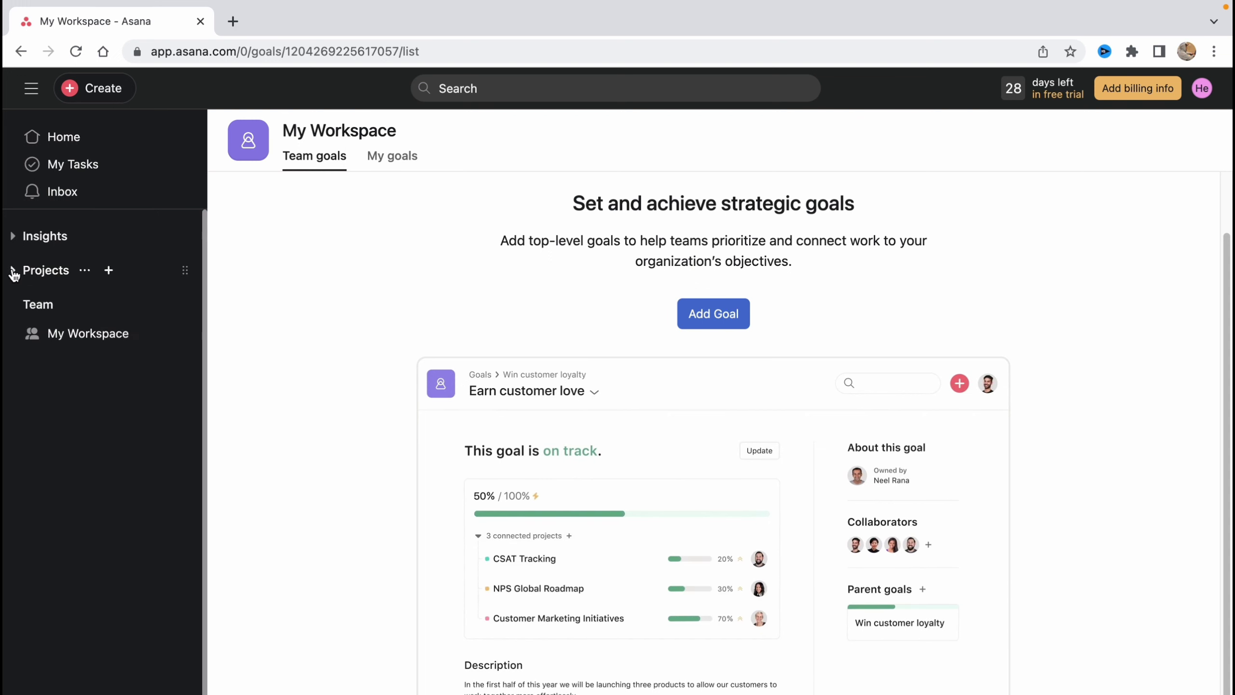
{"action": "left_click", "coordinate": [13, 272]}
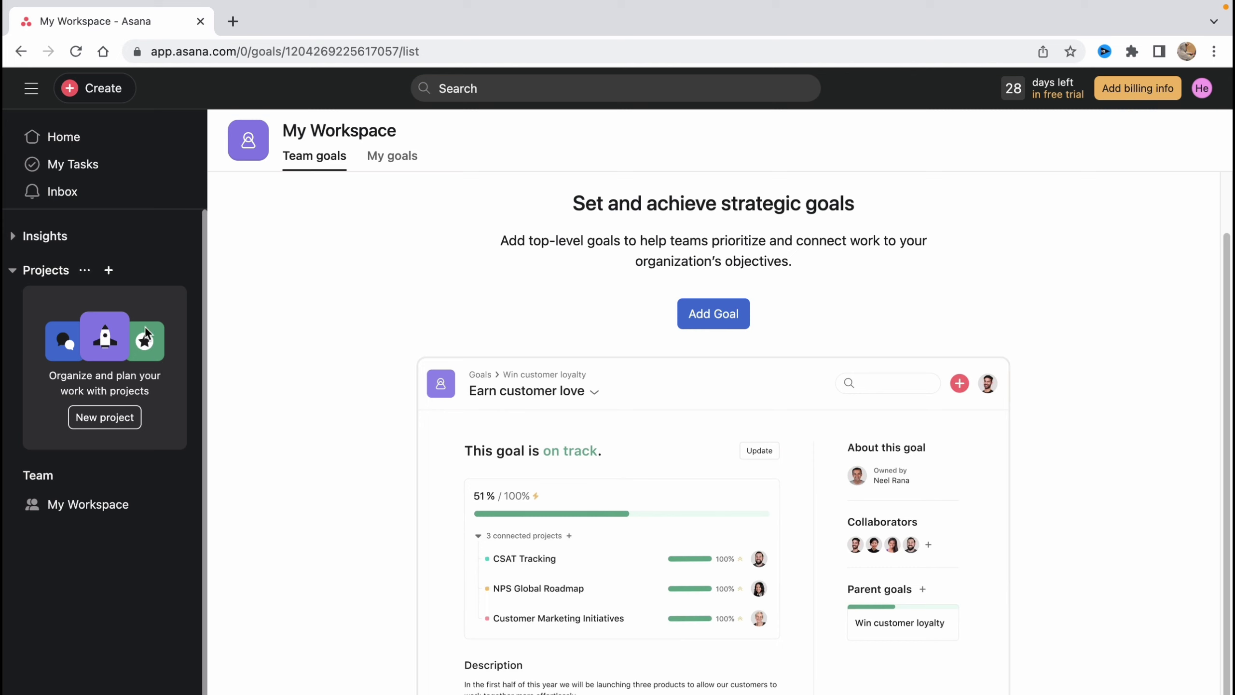
- Start a new project from the Projects section, choosing a blank project
{"action": "left_click", "coordinate": [109, 272]}
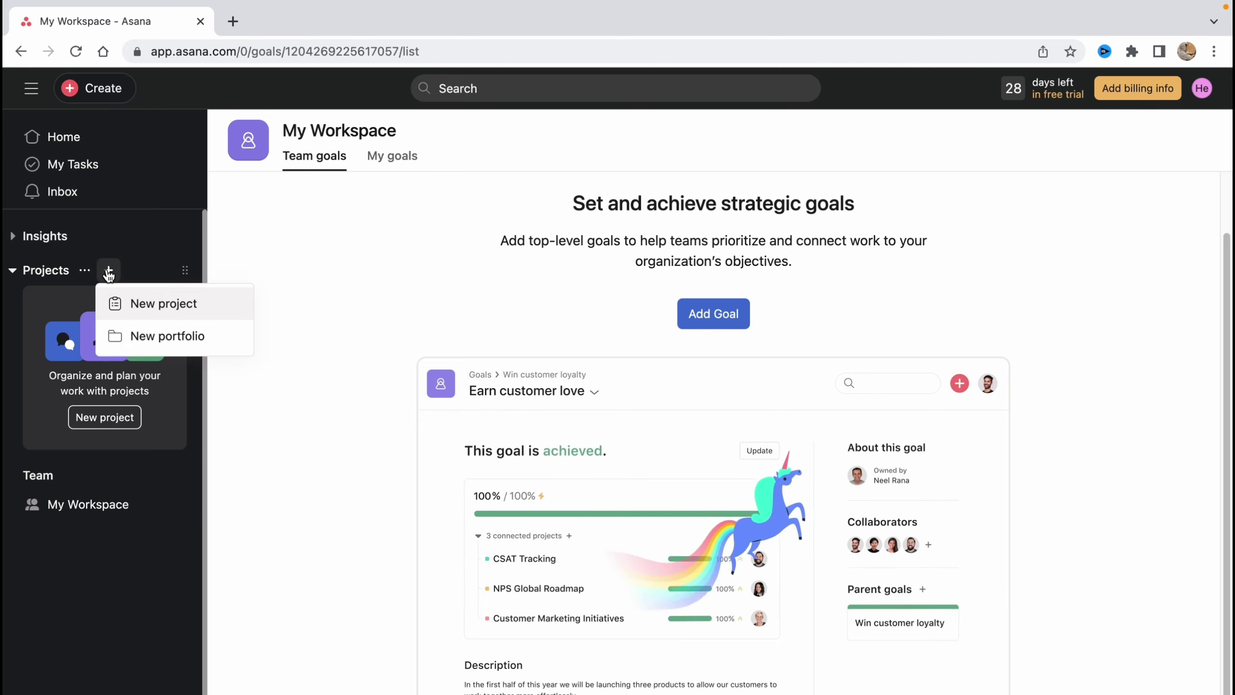
{"action": "left_click", "coordinate": [145, 307]}
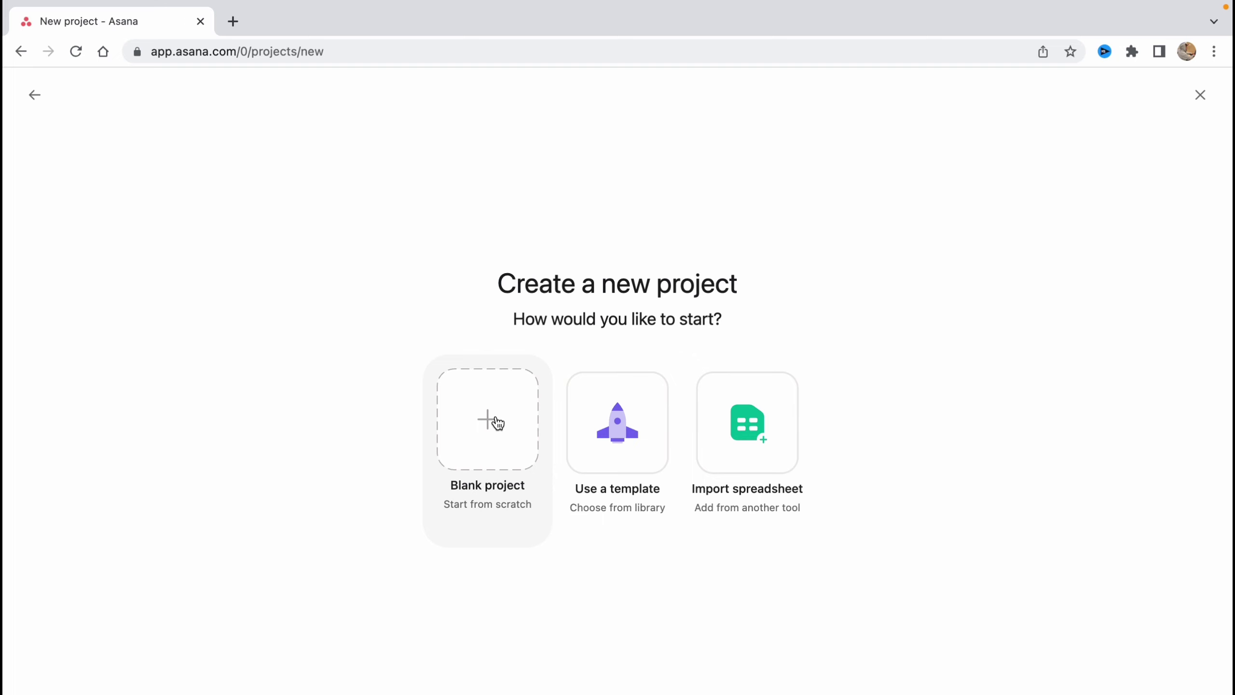
{"action": "left_click", "coordinate": [497, 423]}
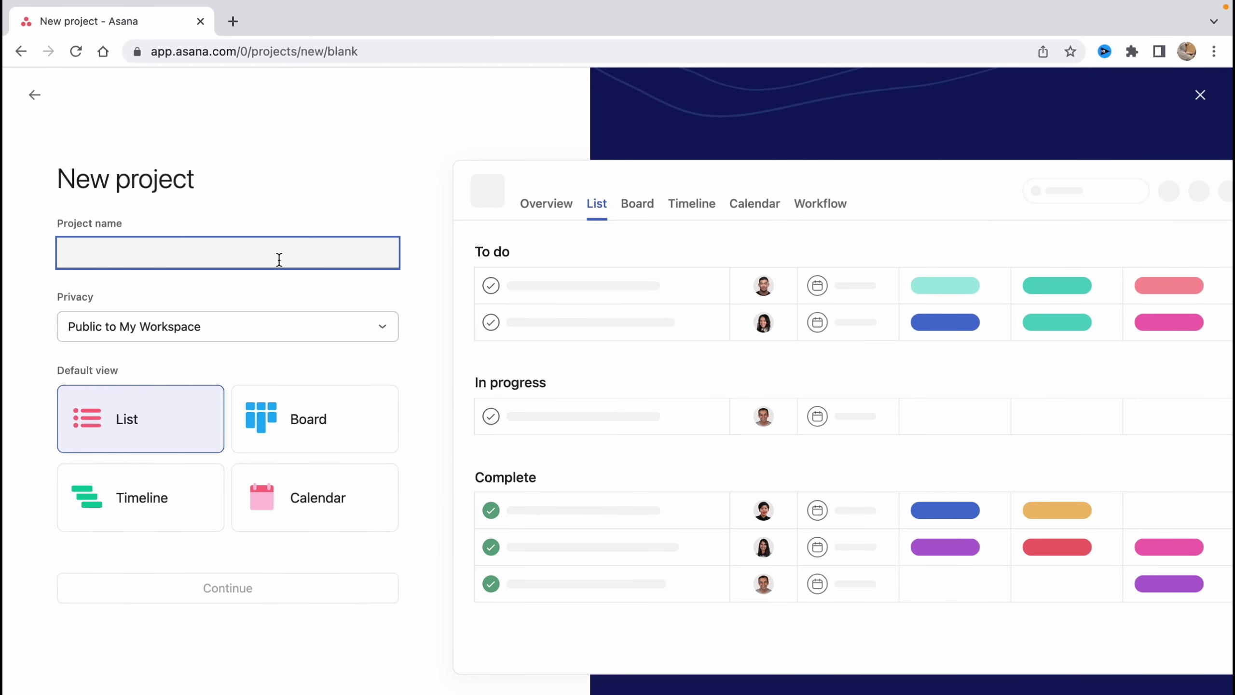
- Create the project "Year Plan", private to project members with Board as the default view, and open it to start adding tasks
{"action": "type", "text": "Ye"}
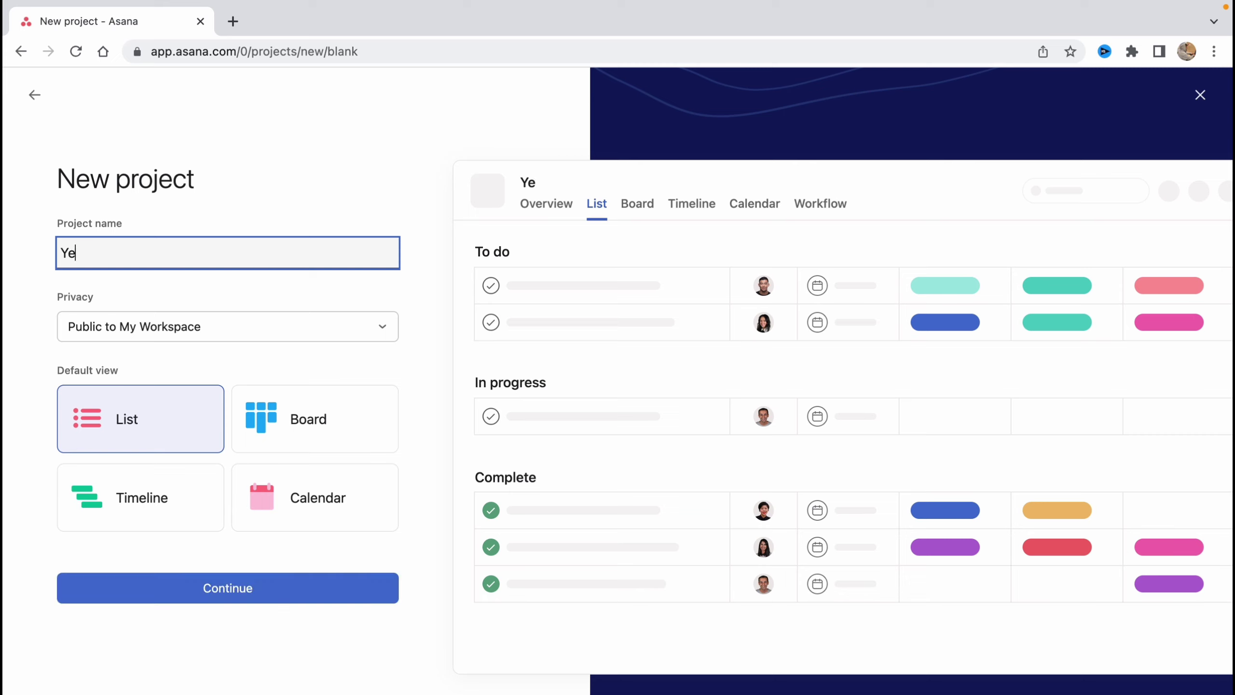
{"action": "type", "text": "ar Plan"}
{"action": "left_click", "coordinate": [136, 326]}
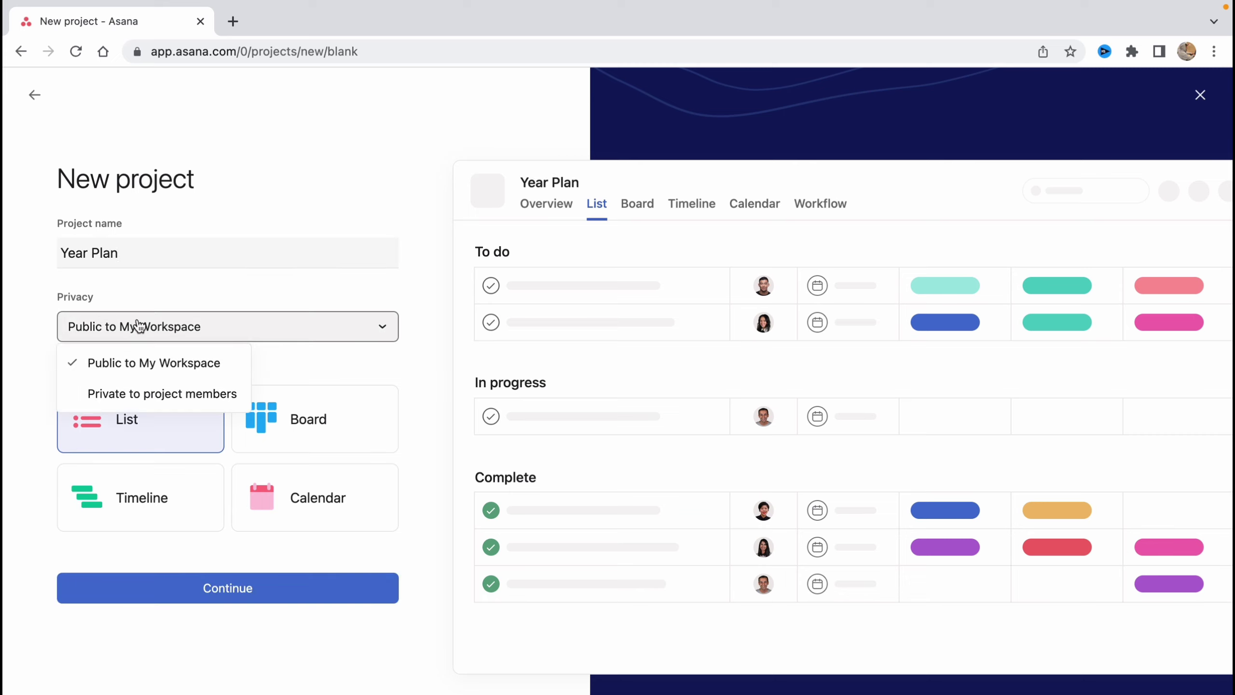
{"action": "left_click", "coordinate": [150, 394]}
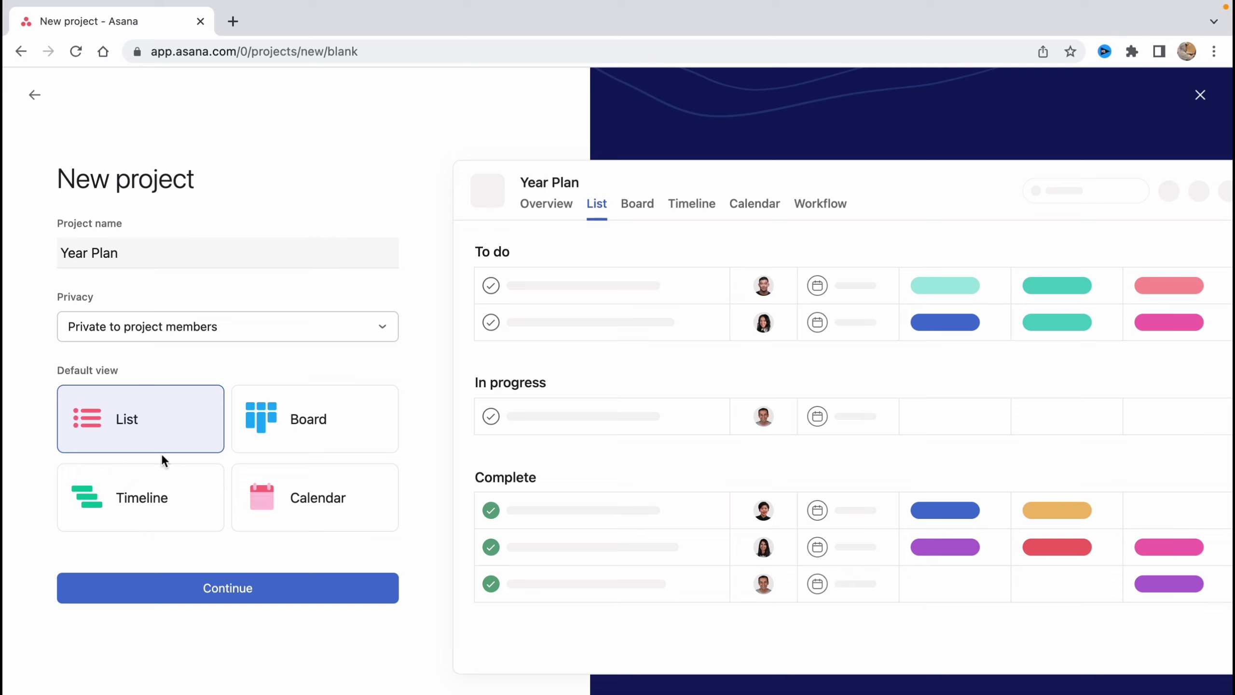
{"action": "left_click", "coordinate": [294, 419]}
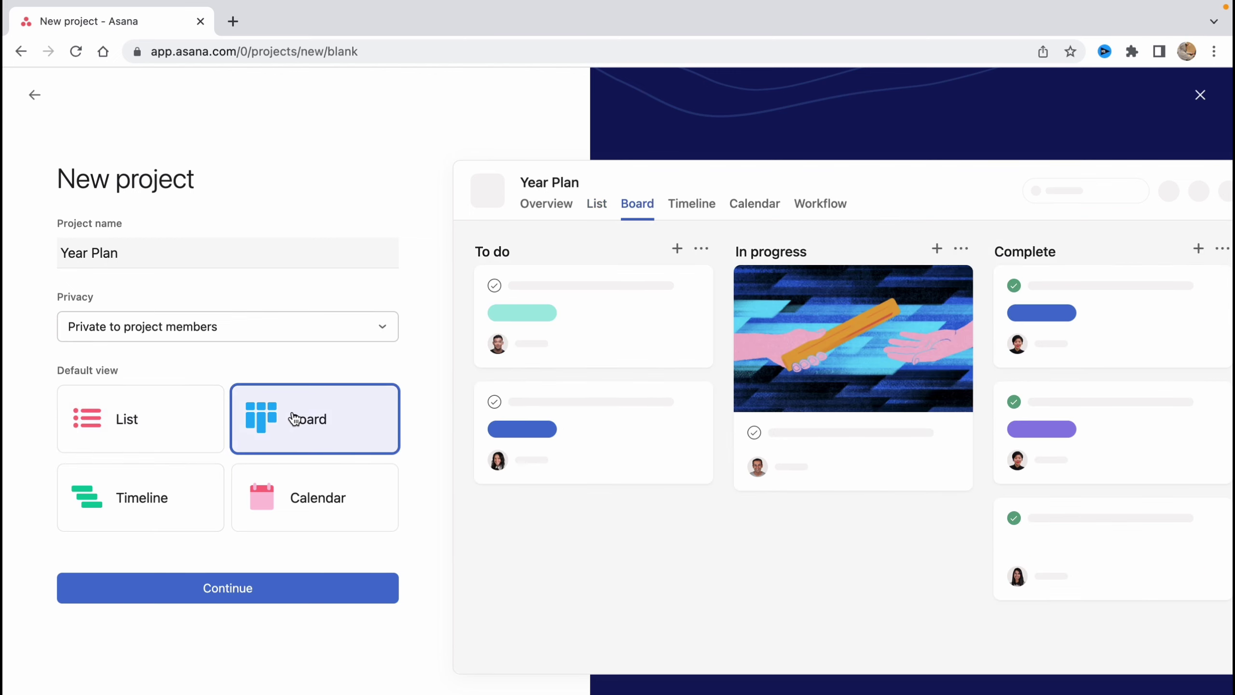
{"action": "left_click", "coordinate": [273, 589]}
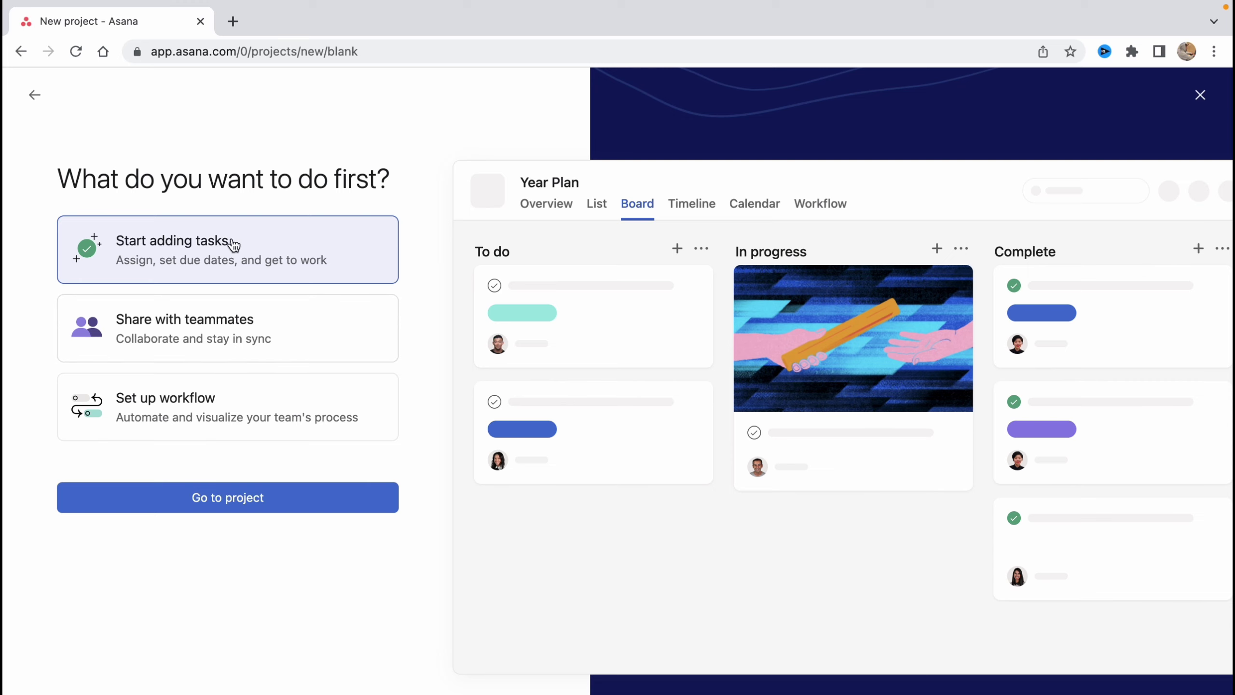
{"action": "left_click", "coordinate": [236, 500]}
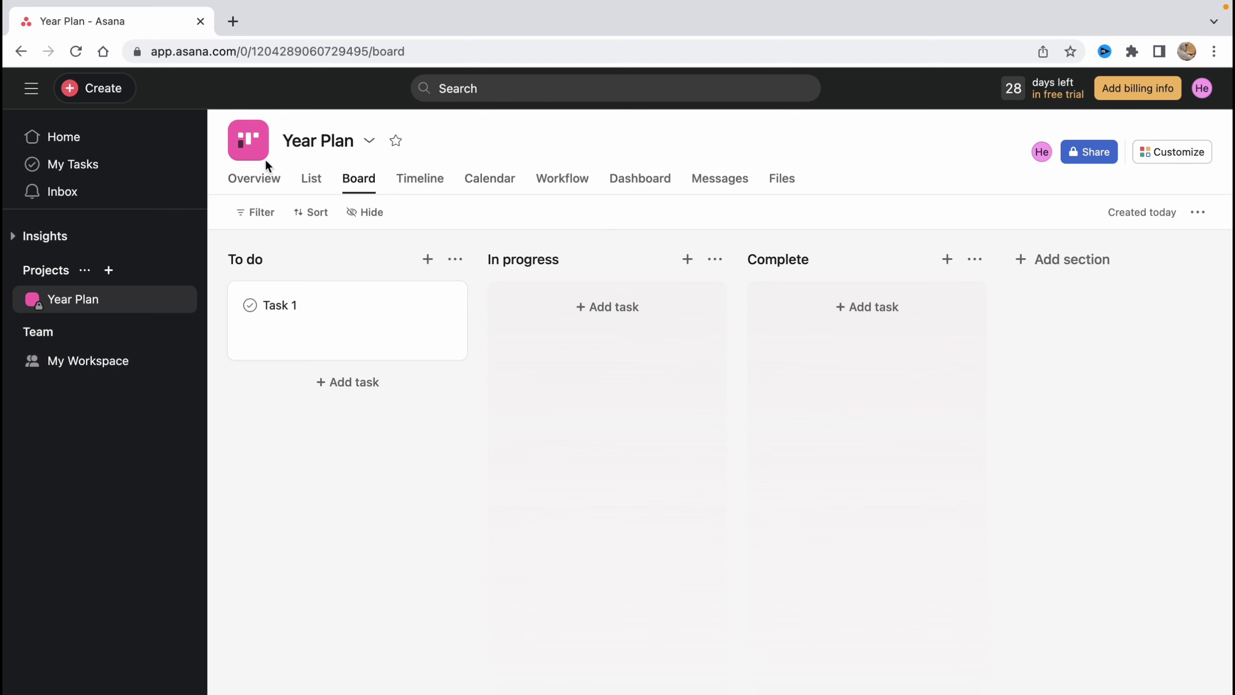
- Look through the project's Overview, List, Timeline and Calendar views and return to the Board view
{"action": "left_click", "coordinate": [256, 179]}
{"action": "left_click", "coordinate": [318, 184]}
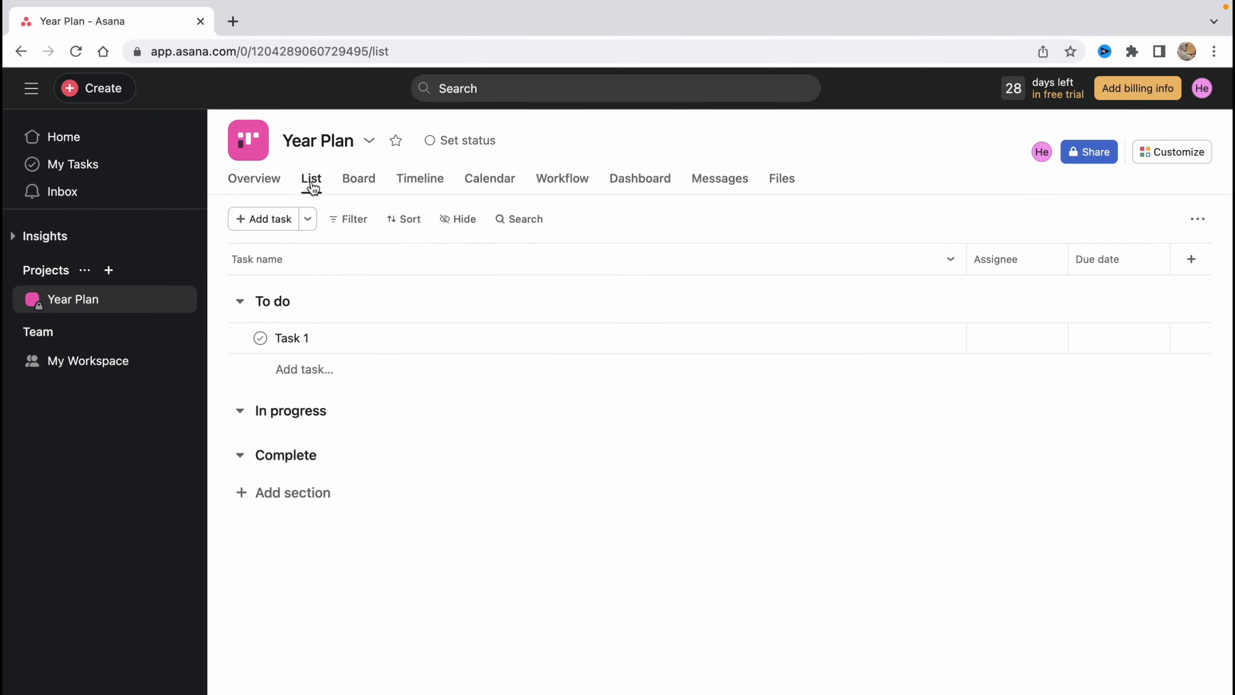
{"action": "left_click", "coordinate": [419, 185]}
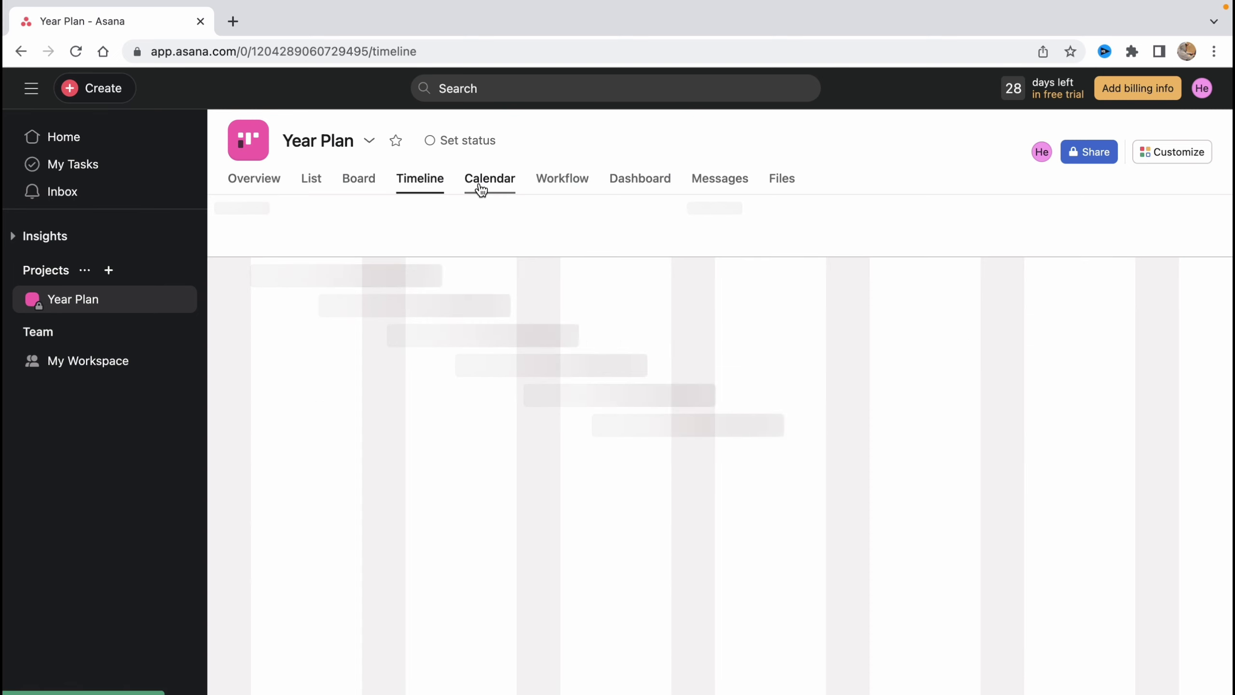
{"action": "left_click", "coordinate": [487, 188]}
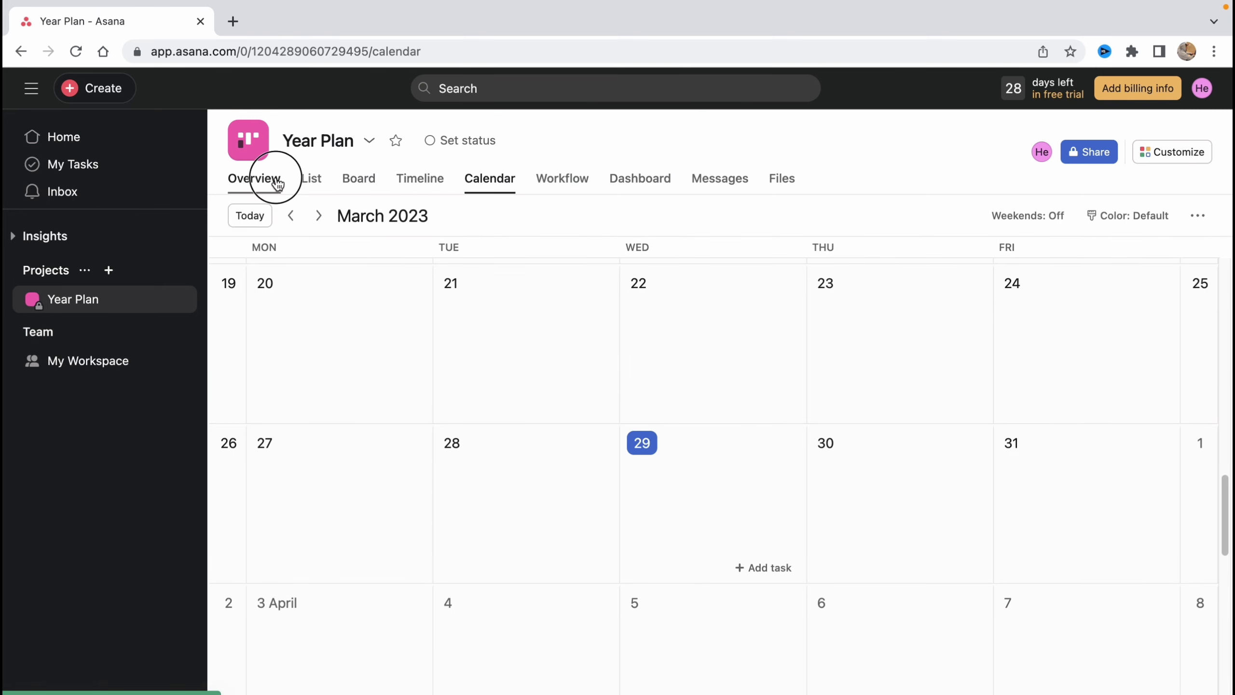
{"action": "left_click", "coordinate": [266, 186]}
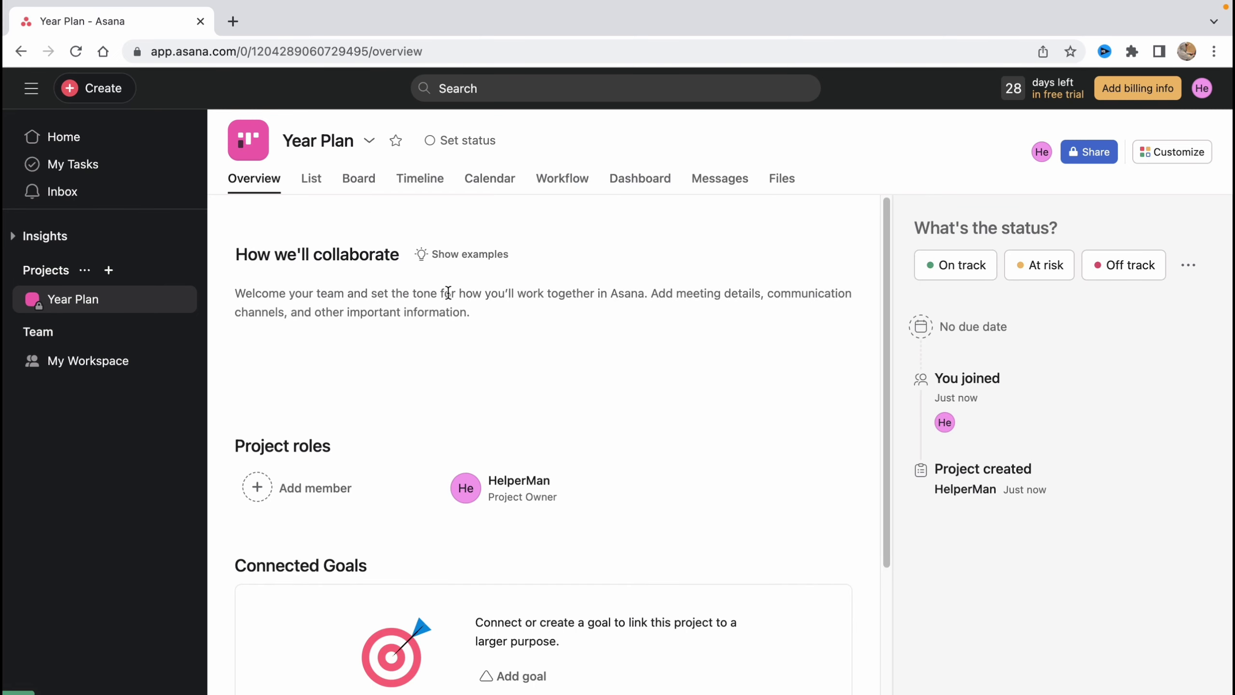
{"action": "left_click", "coordinate": [311, 180]}
{"action": "left_click", "coordinate": [364, 187]}
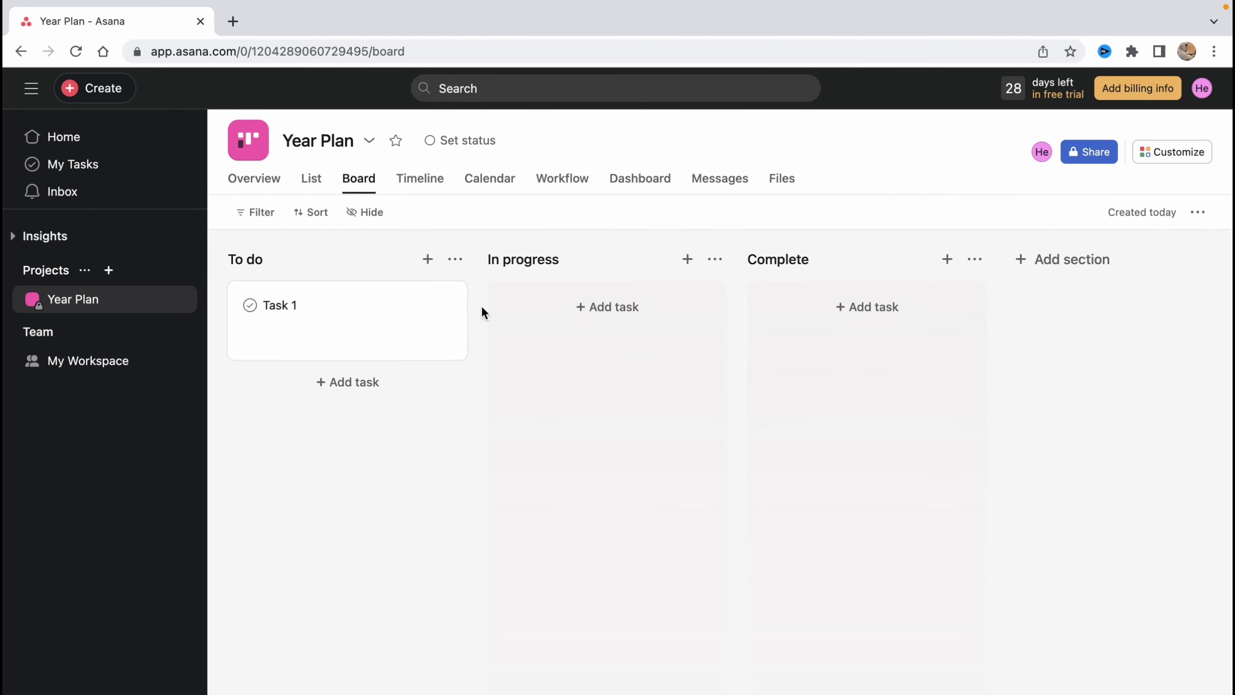
- Add a section named "Today" to the Year Plan board and move it between In progress and Complete
{"action": "left_click", "coordinate": [1021, 258]}
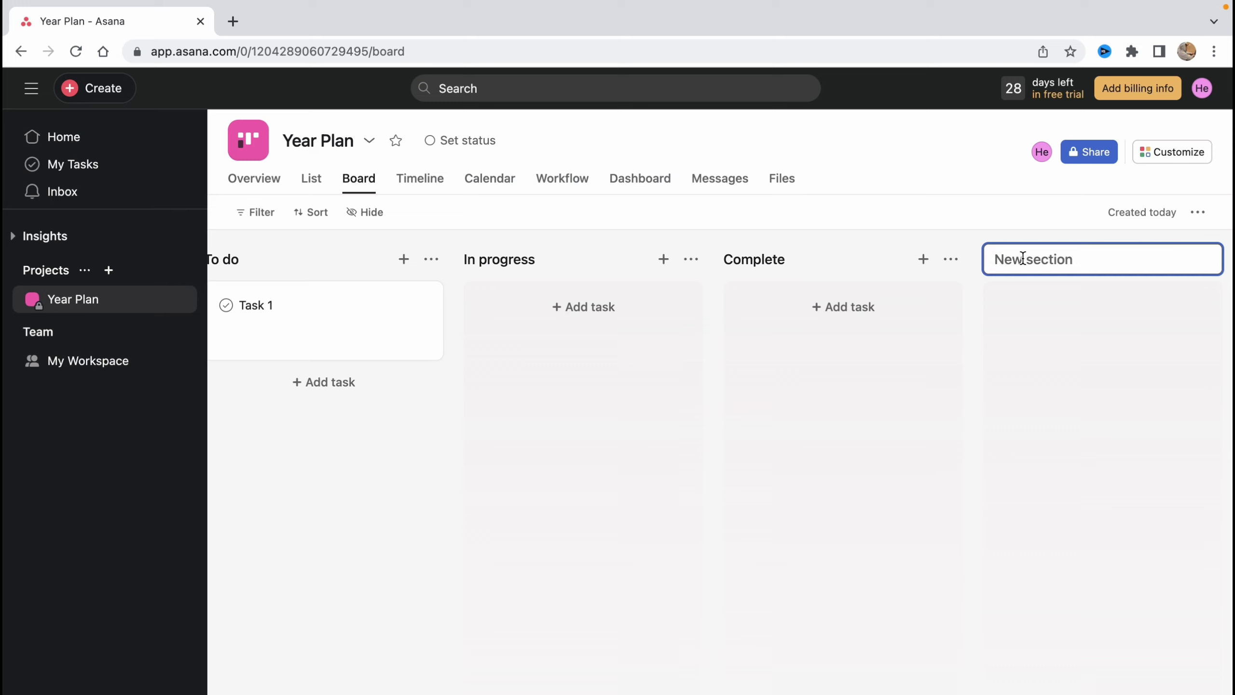
{"action": "type", "text": "Today"}
{"action": "key", "text": "Return"}
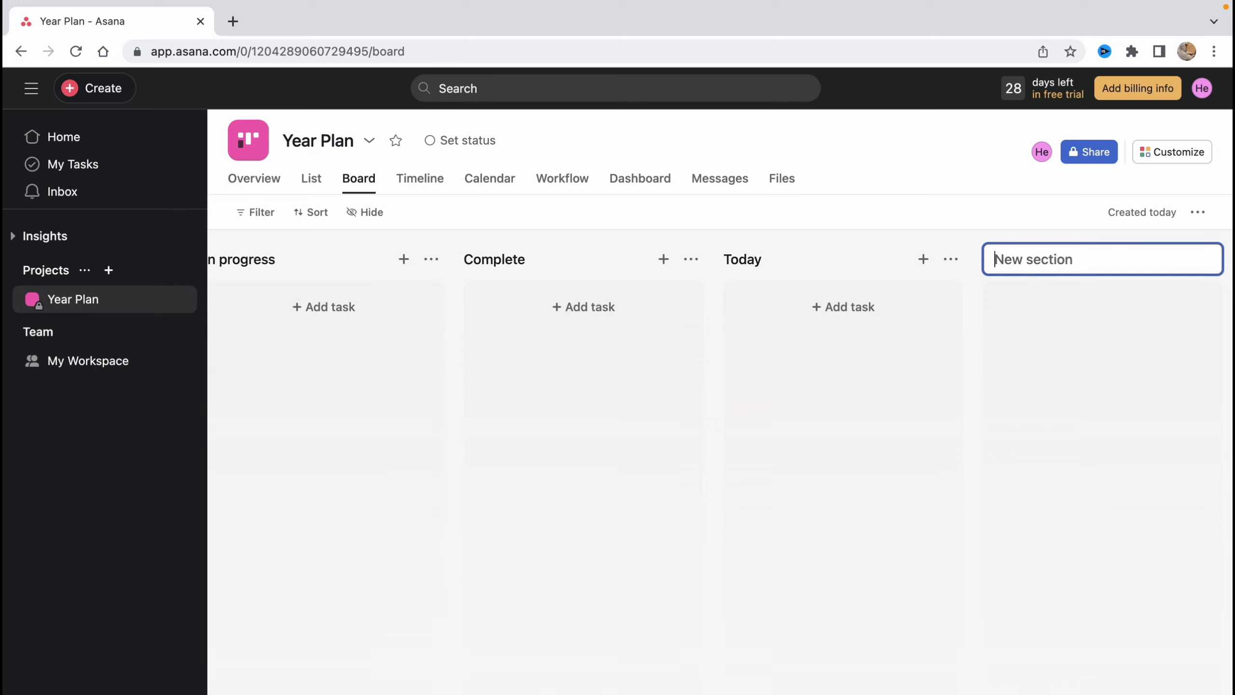
{"action": "scroll", "coordinate": [764, 237], "scroll_direction": "left", "scroll_amount": 5}
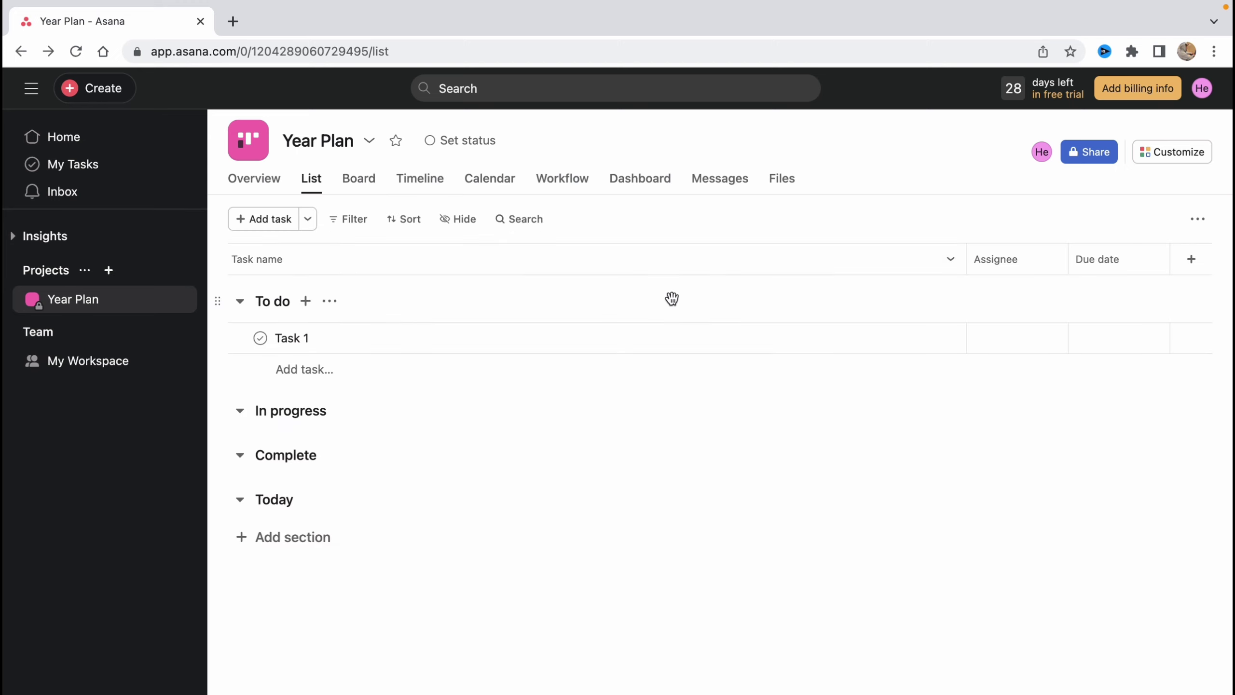
{"action": "left_click", "coordinate": [359, 190]}
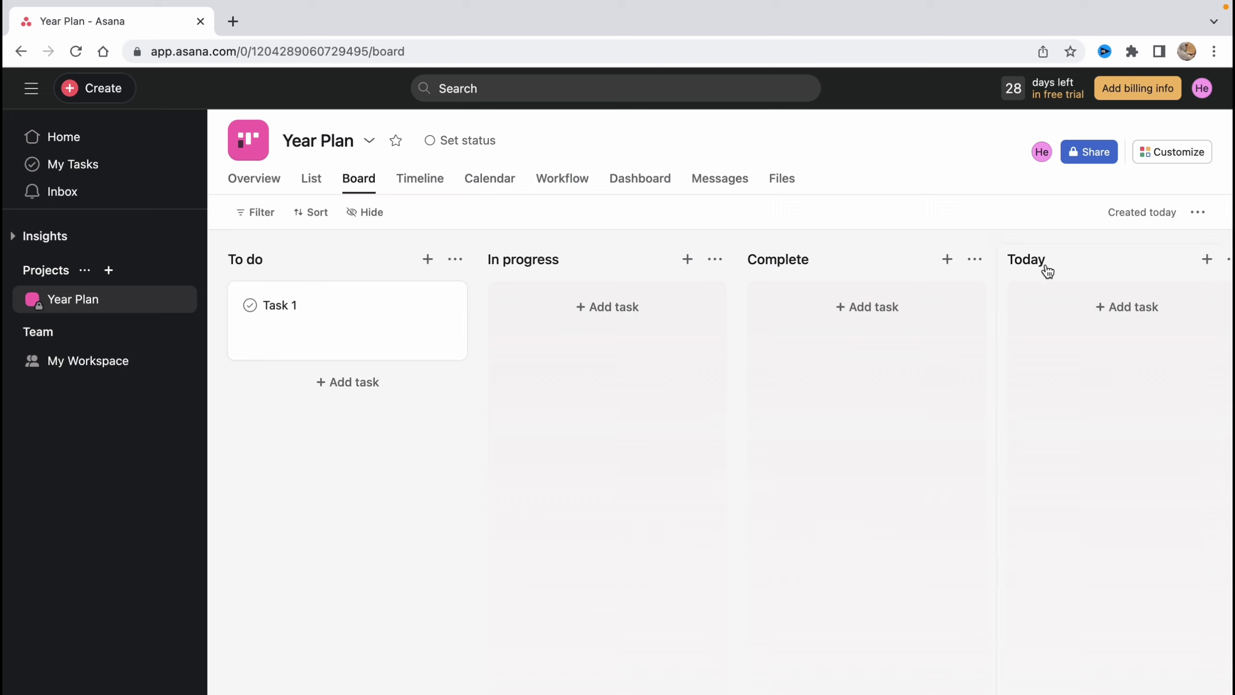
{"action": "left_click_drag", "start_coordinate": [1043, 266], "coordinate": [786, 276]}
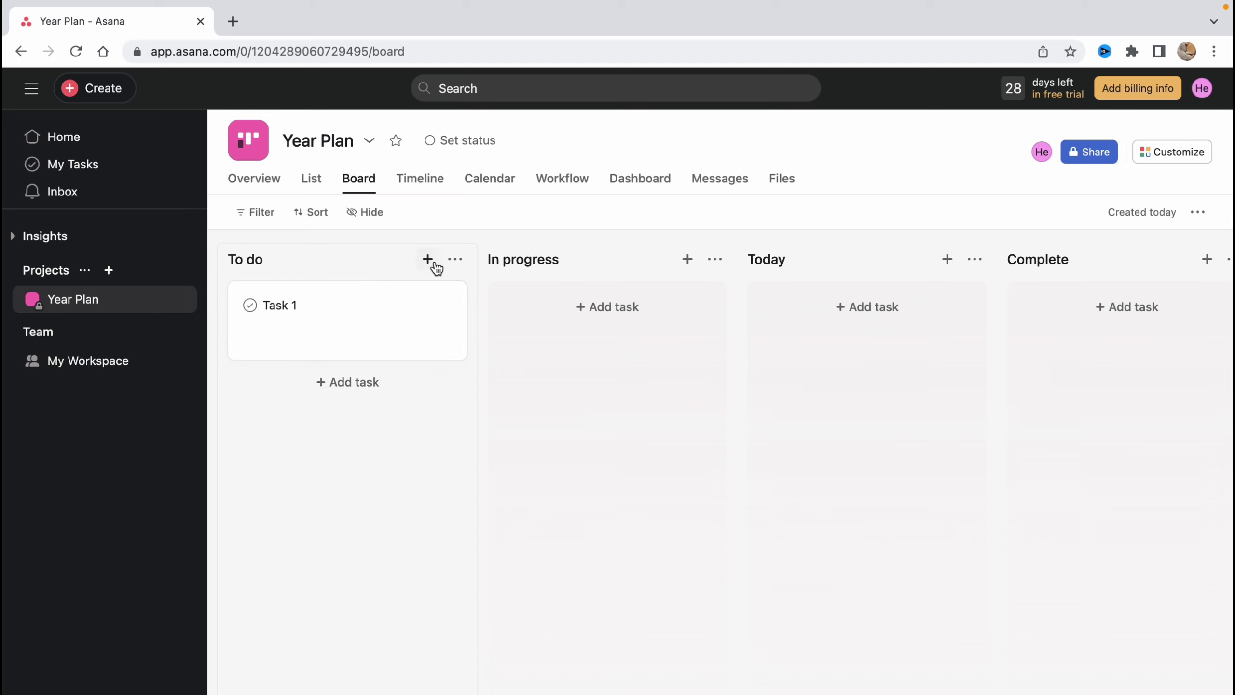
- Insert an unnamed section directly after To do and delete it again
{"action": "left_click", "coordinate": [250, 260]}
{"action": "left_click", "coordinate": [537, 266]}
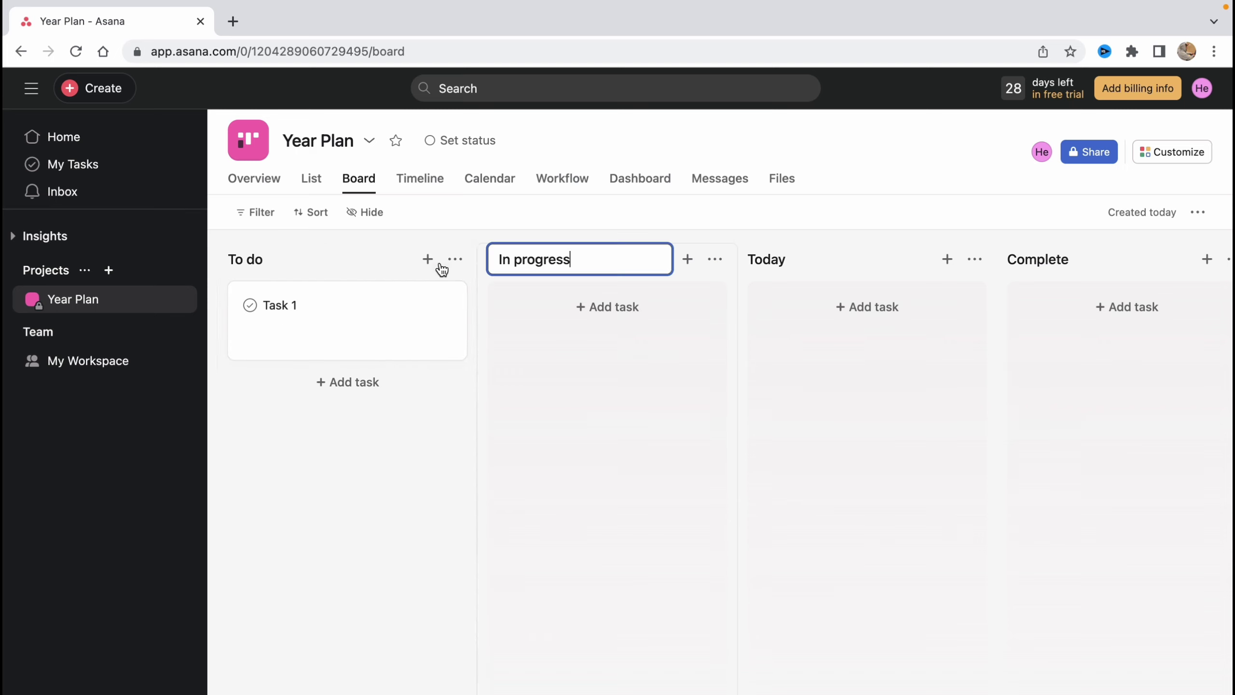
{"action": "left_click", "coordinate": [455, 259]}
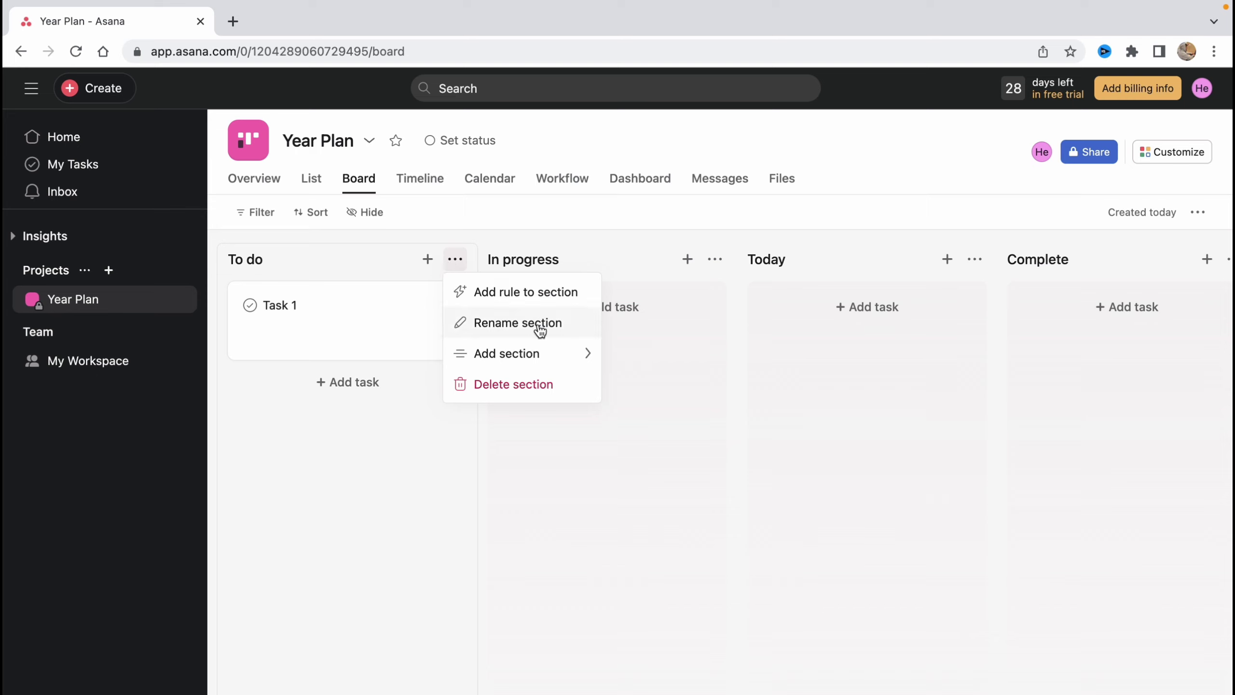
{"action": "mouse_move", "coordinate": [521, 362]}
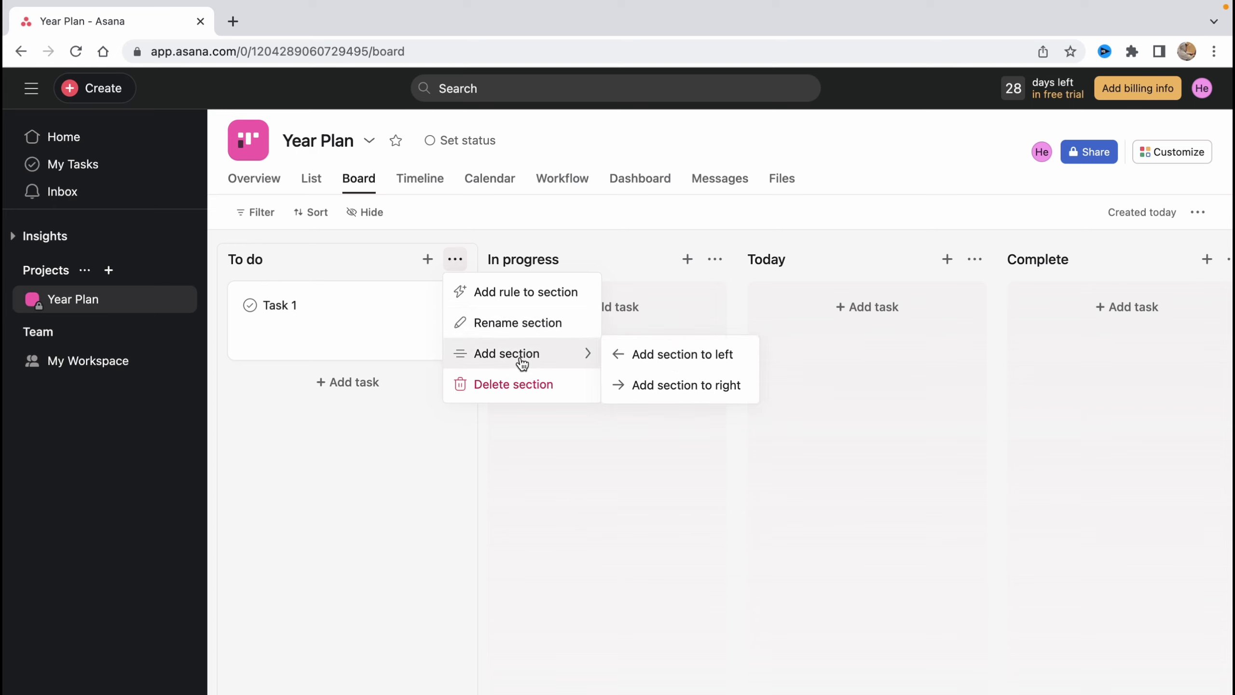
{"action": "left_click", "coordinate": [661, 386]}
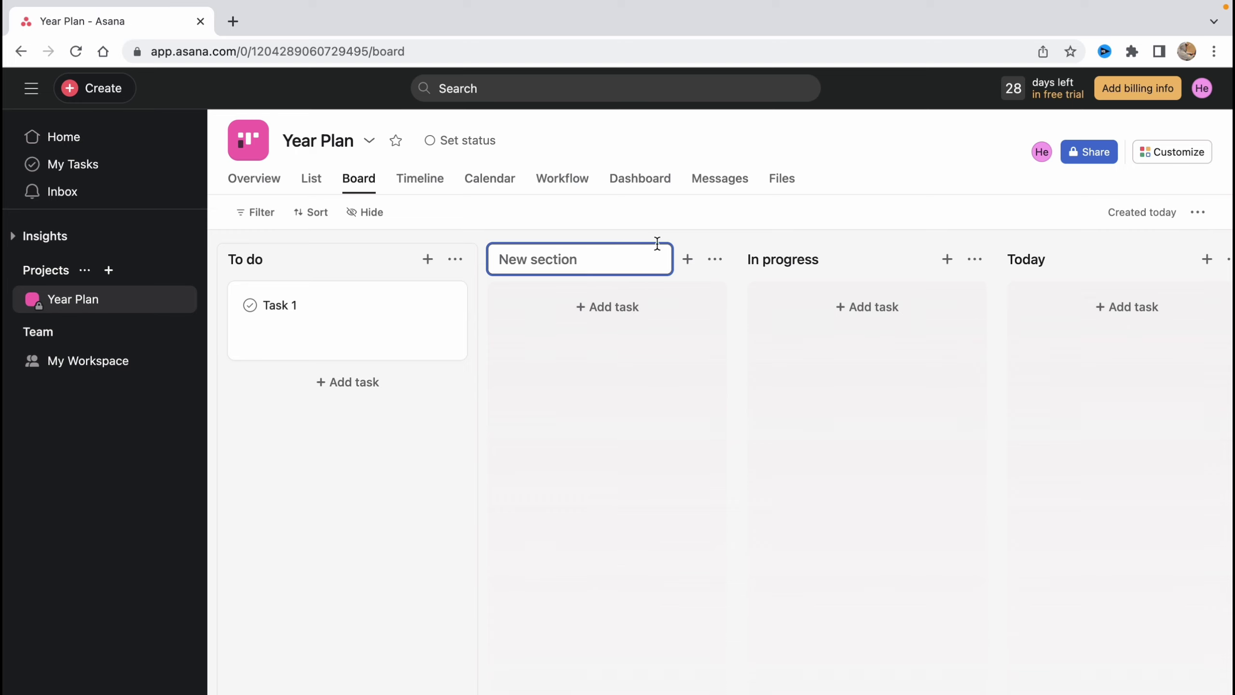
{"action": "left_click", "coordinate": [716, 266]}
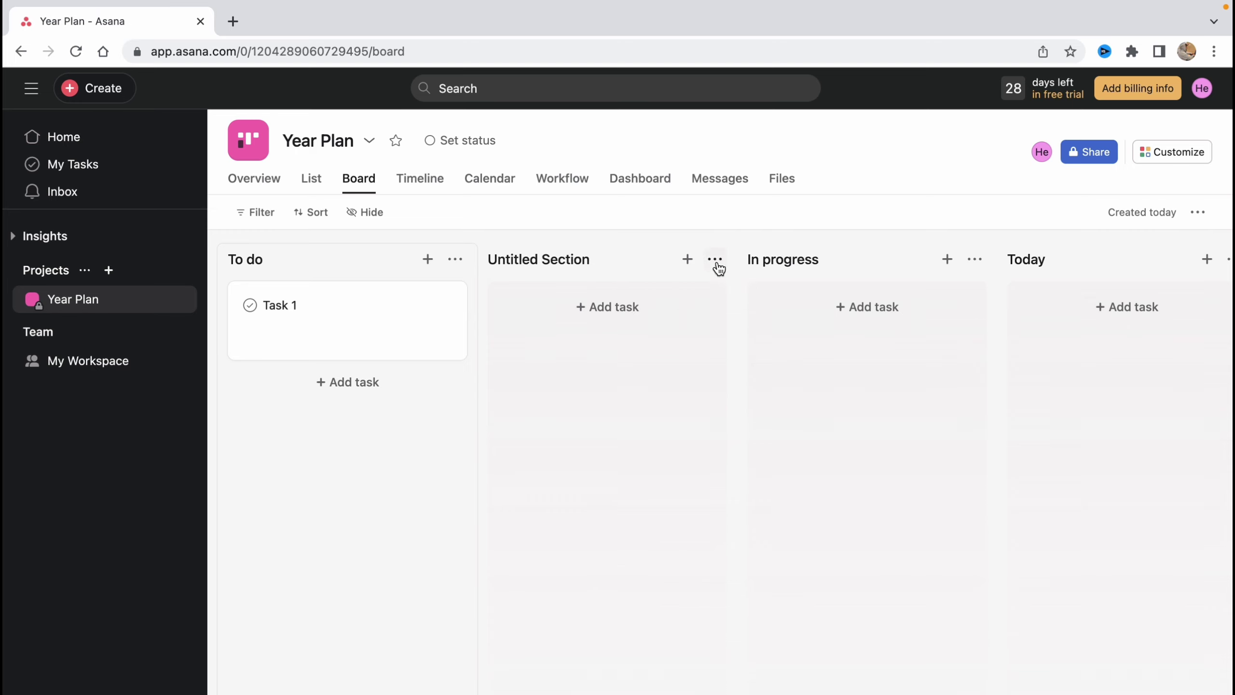
{"action": "left_click", "coordinate": [712, 263]}
{"action": "left_click", "coordinate": [749, 391]}
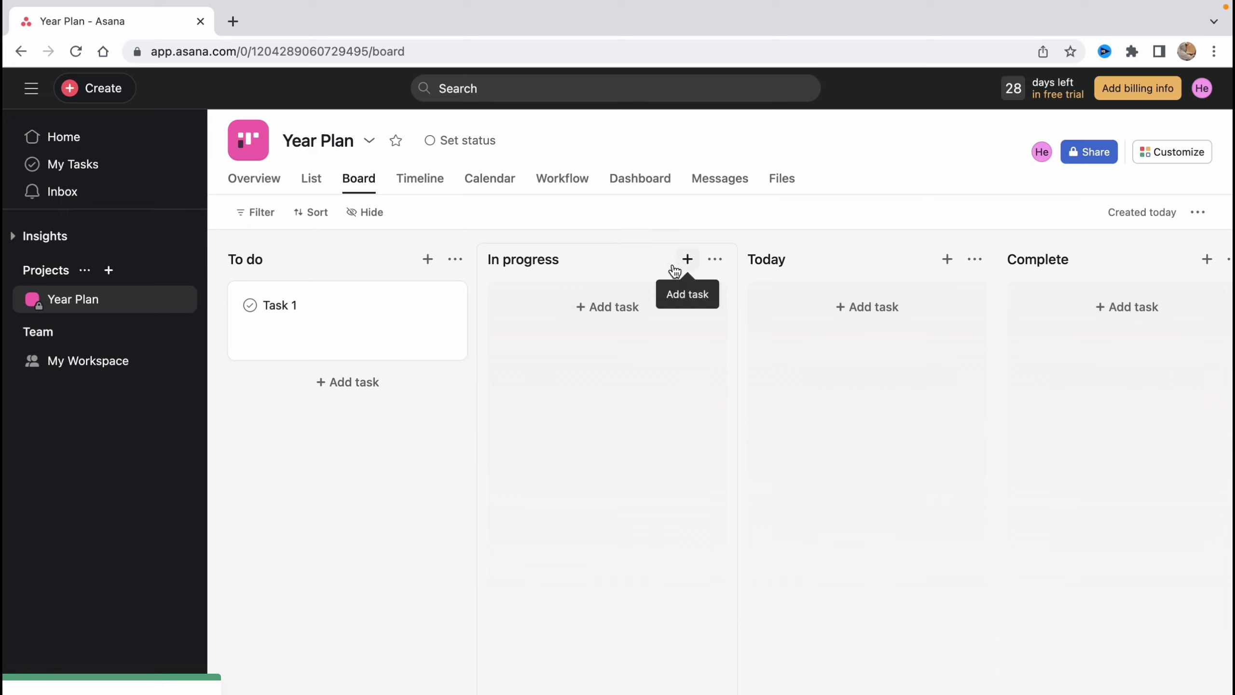
- Add a task named "Task 2" to the To do section and open its details
{"action": "left_click", "coordinate": [341, 383]}
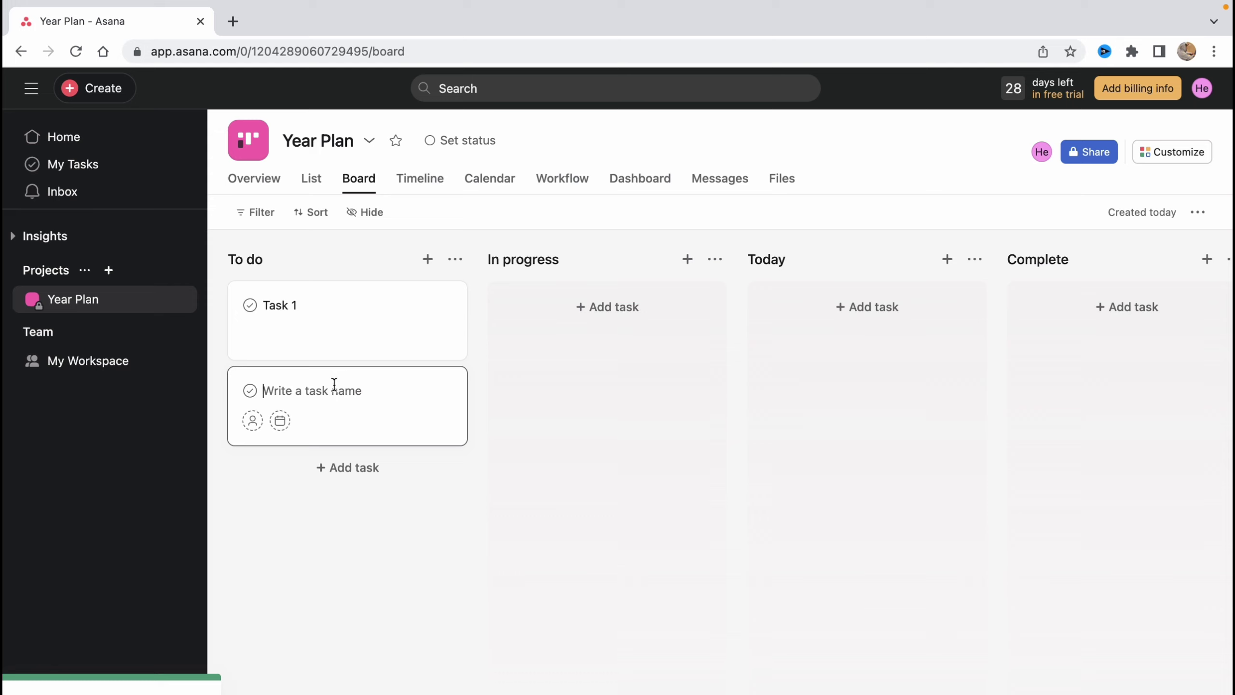
{"action": "type", "text": "Task 2"}
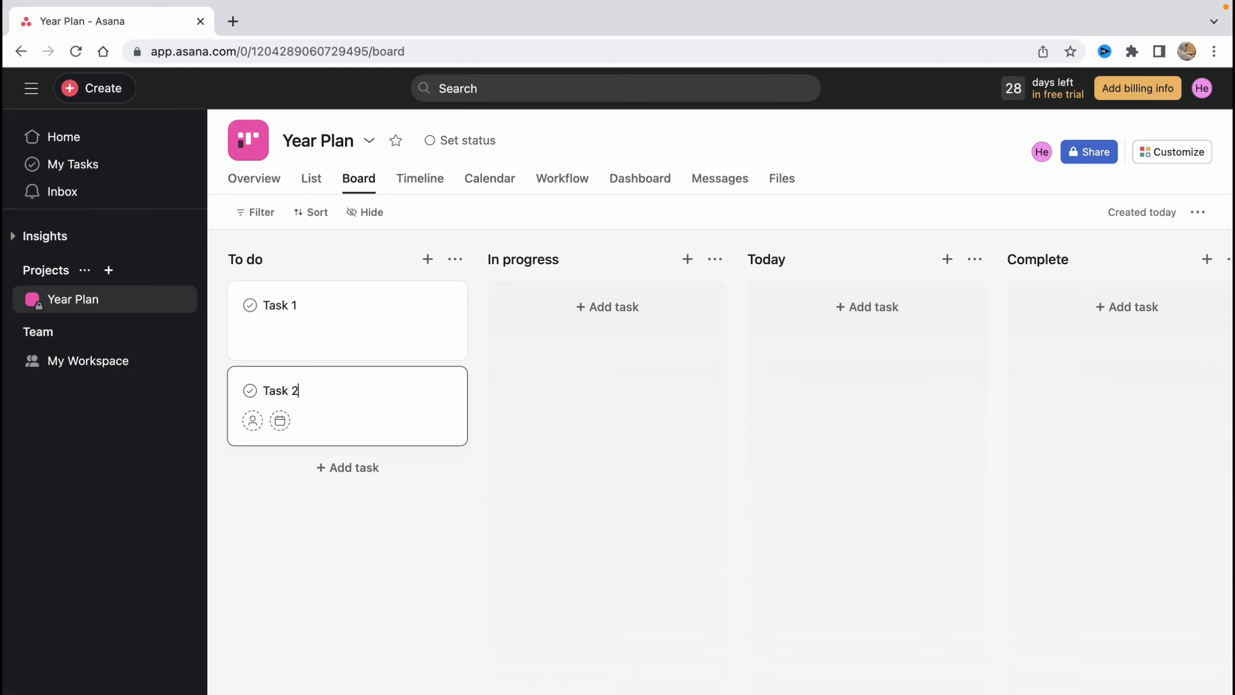
{"action": "key", "text": "Return"}
{"action": "left_click", "coordinate": [317, 406]}
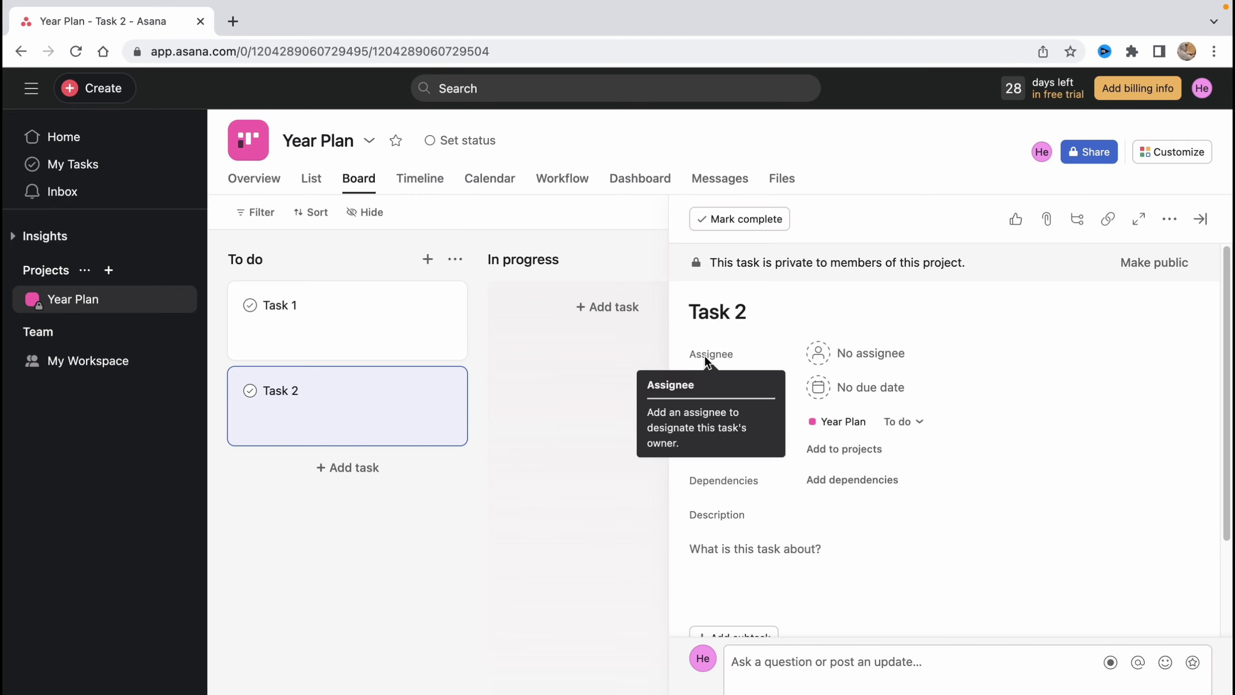
- Assign Task 2 to the project owner and set its due date to 29/03/23, repeating weekly on Wednesday
{"action": "left_click", "coordinate": [837, 361]}
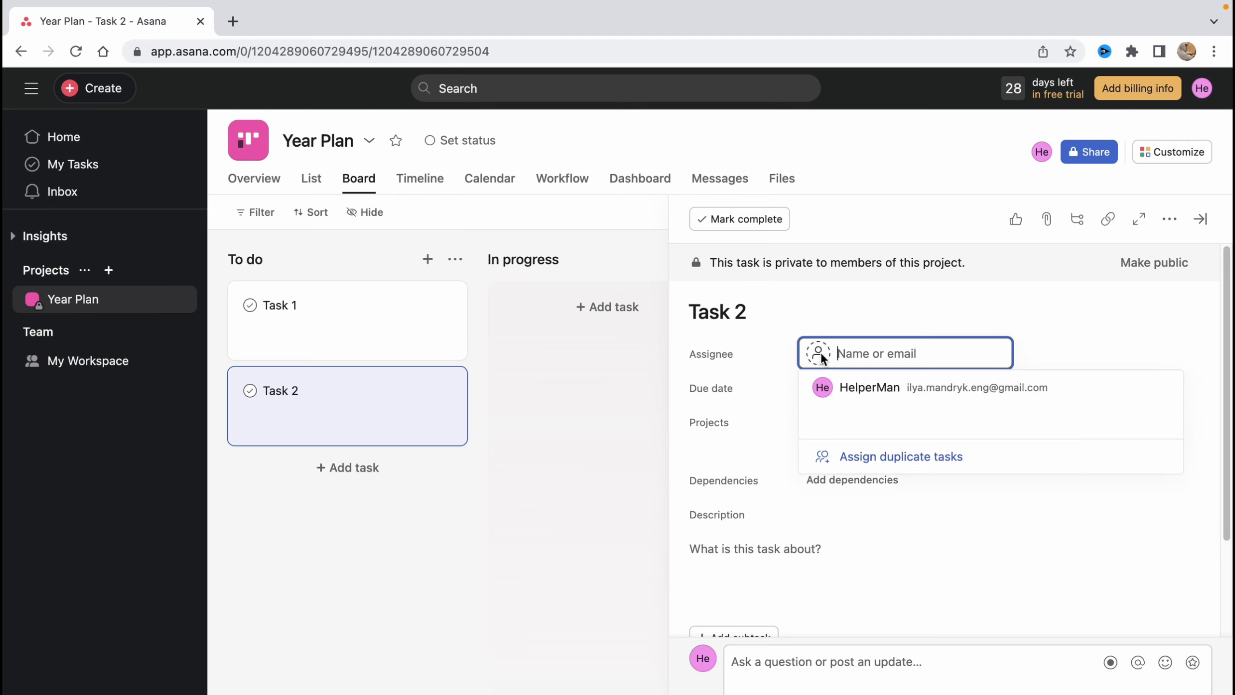
{"action": "left_click", "coordinate": [822, 389]}
{"action": "left_click", "coordinate": [956, 355]}
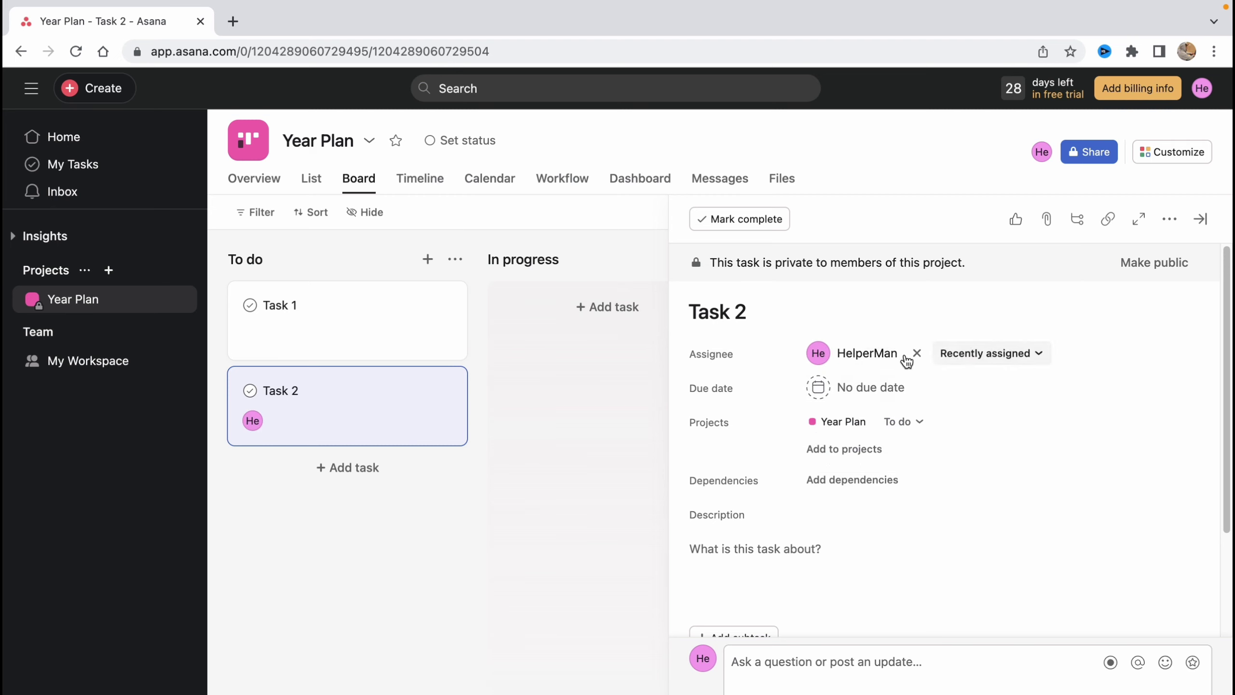
{"action": "left_click", "coordinate": [829, 386]}
{"action": "left_click", "coordinate": [916, 620]}
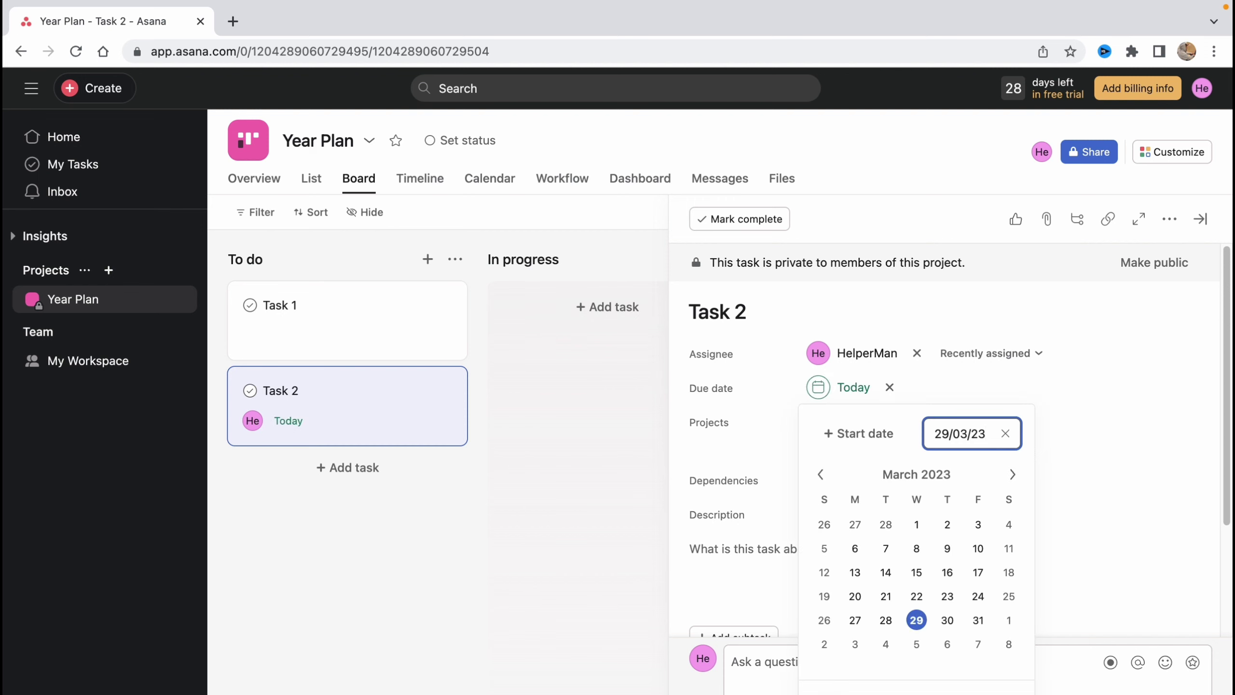
{"action": "left_click", "coordinate": [865, 690]}
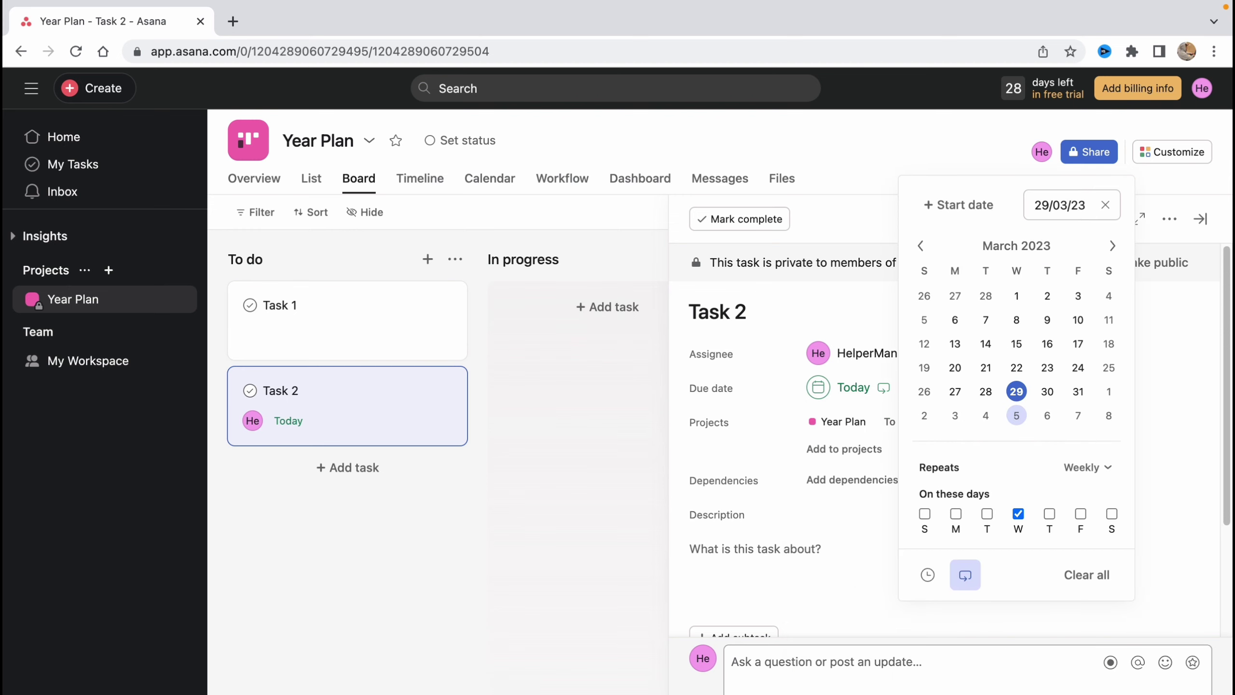
{"action": "left_click", "coordinate": [786, 401]}
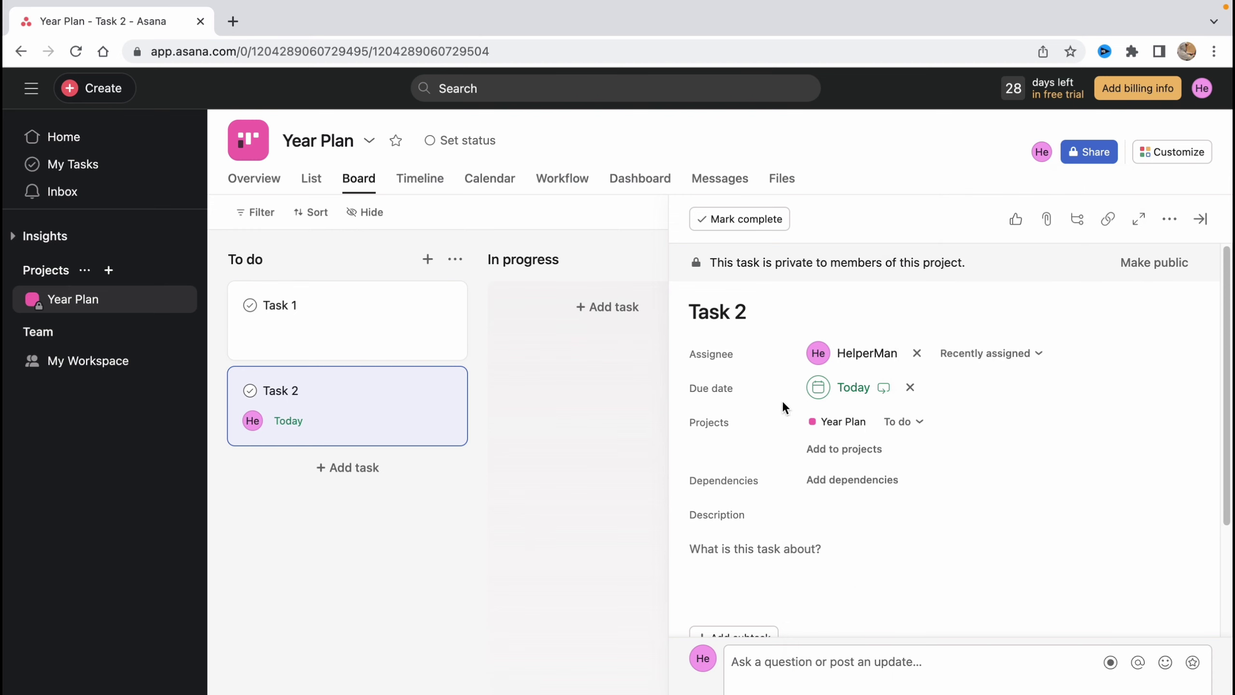
- Add Task 2 to the archived Month Plan project as well
{"action": "mouse_move", "coordinate": [691, 419]}
{"action": "left_click", "coordinate": [859, 458]}
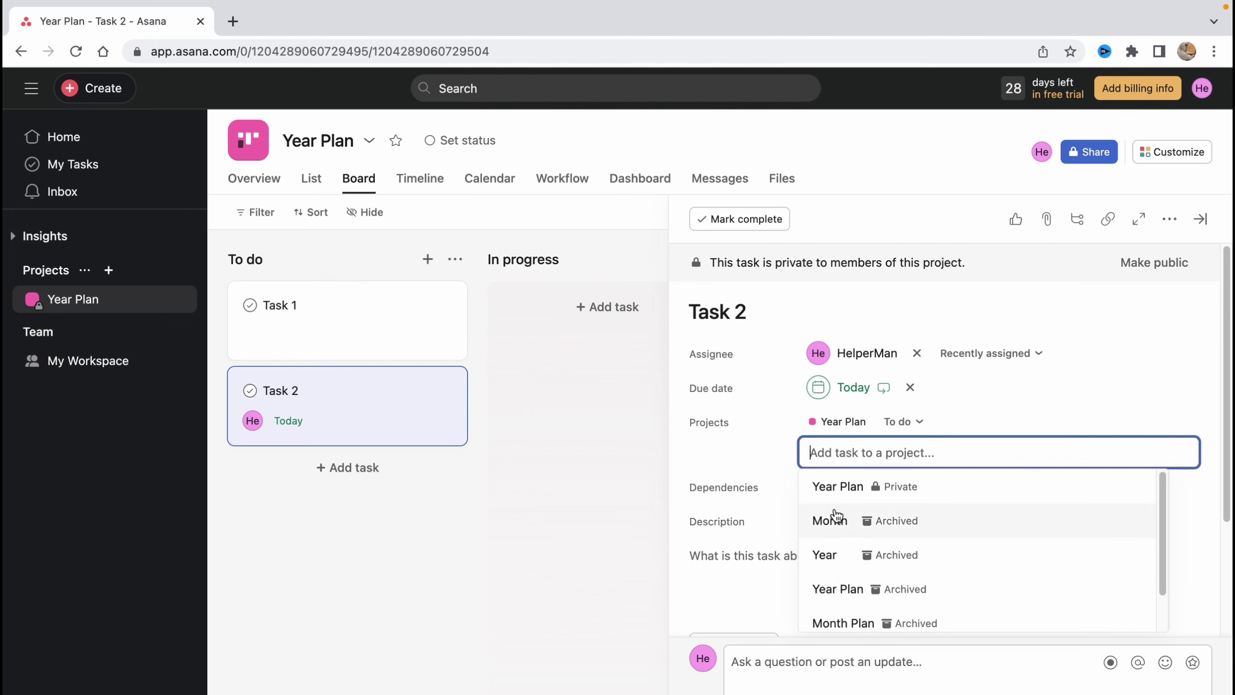
{"action": "left_click", "coordinate": [855, 623]}
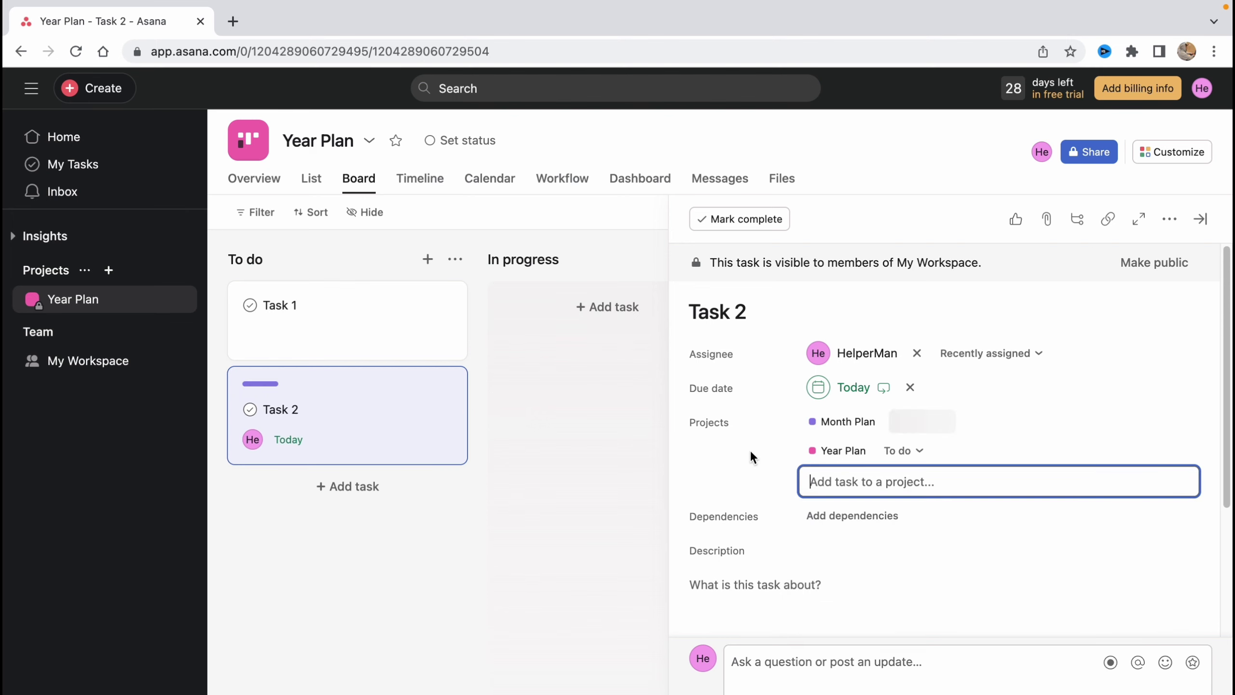
{"action": "left_click", "coordinate": [699, 450]}
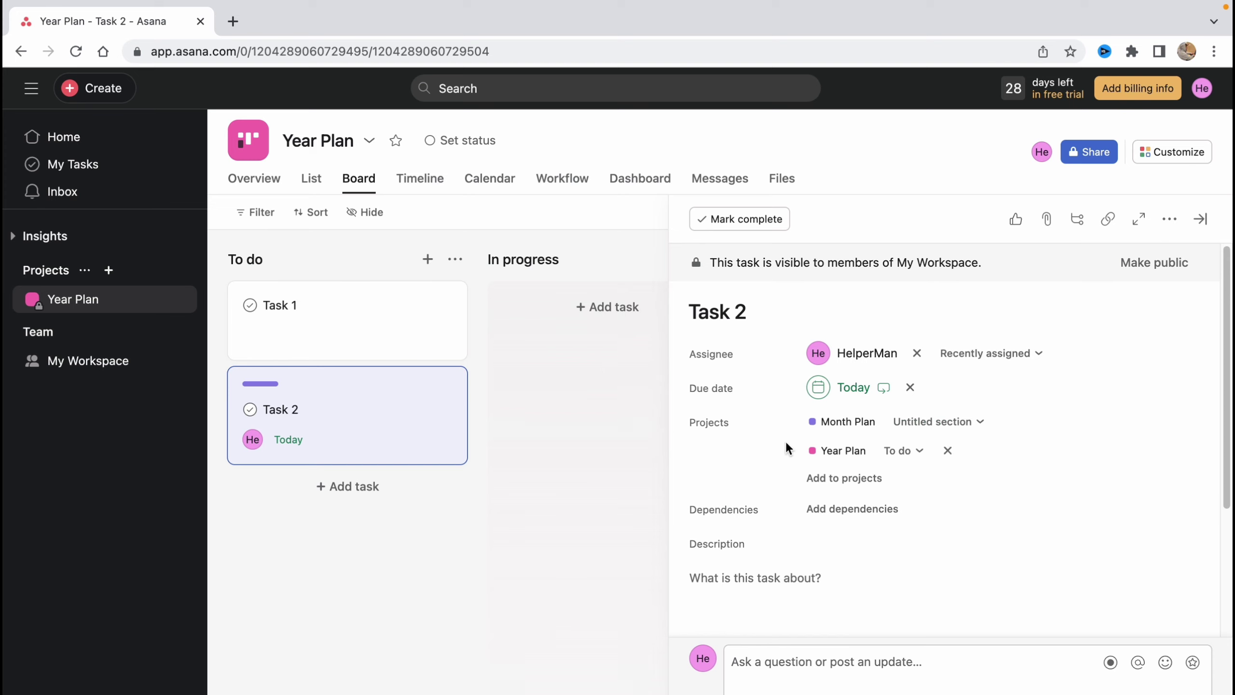
- Add the three subtasks s1, s2 and s3 to Task 2
{"action": "left_click", "coordinate": [771, 565]}
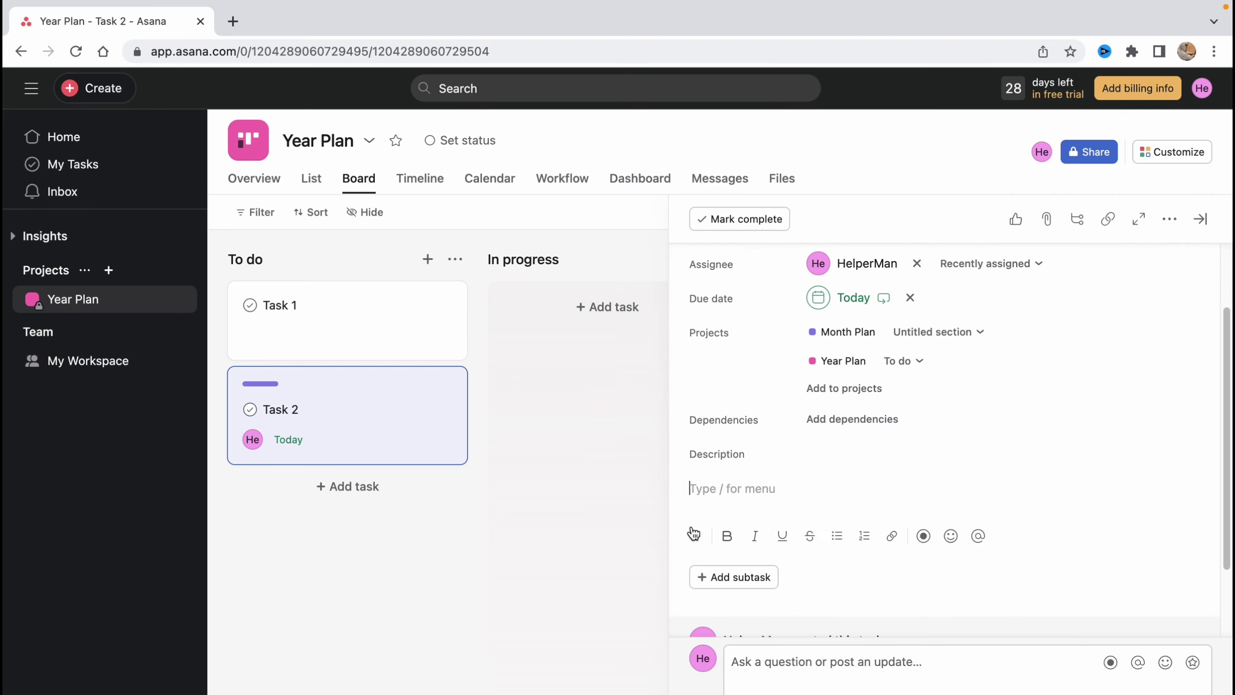
{"action": "scroll", "coordinate": [744, 535], "scroll_direction": "down", "scroll_amount": 1}
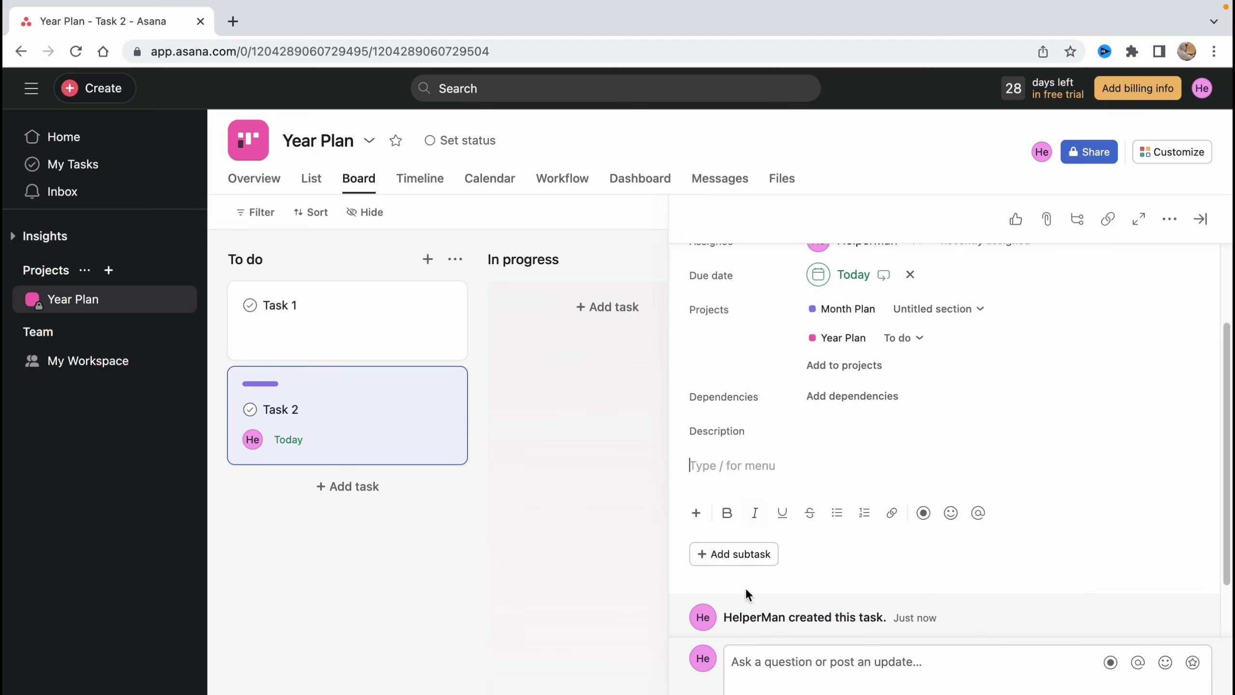
{"action": "left_click", "coordinate": [733, 559]}
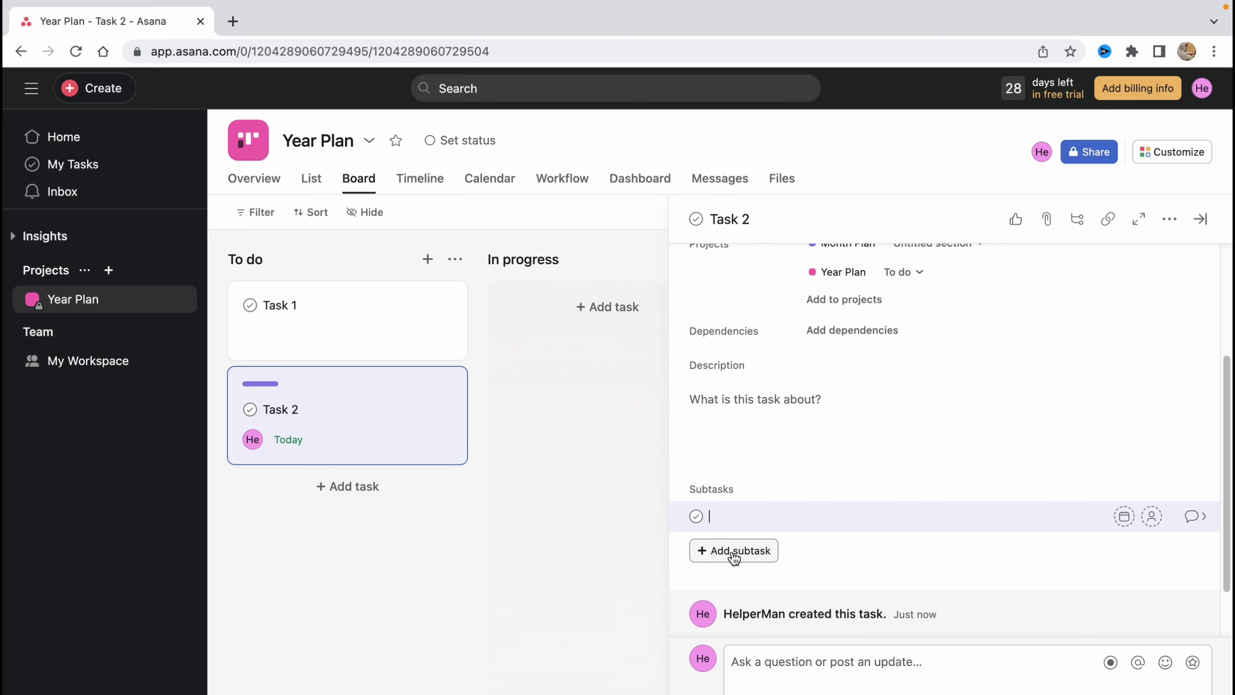
{"action": "left_click", "coordinate": [733, 557]}
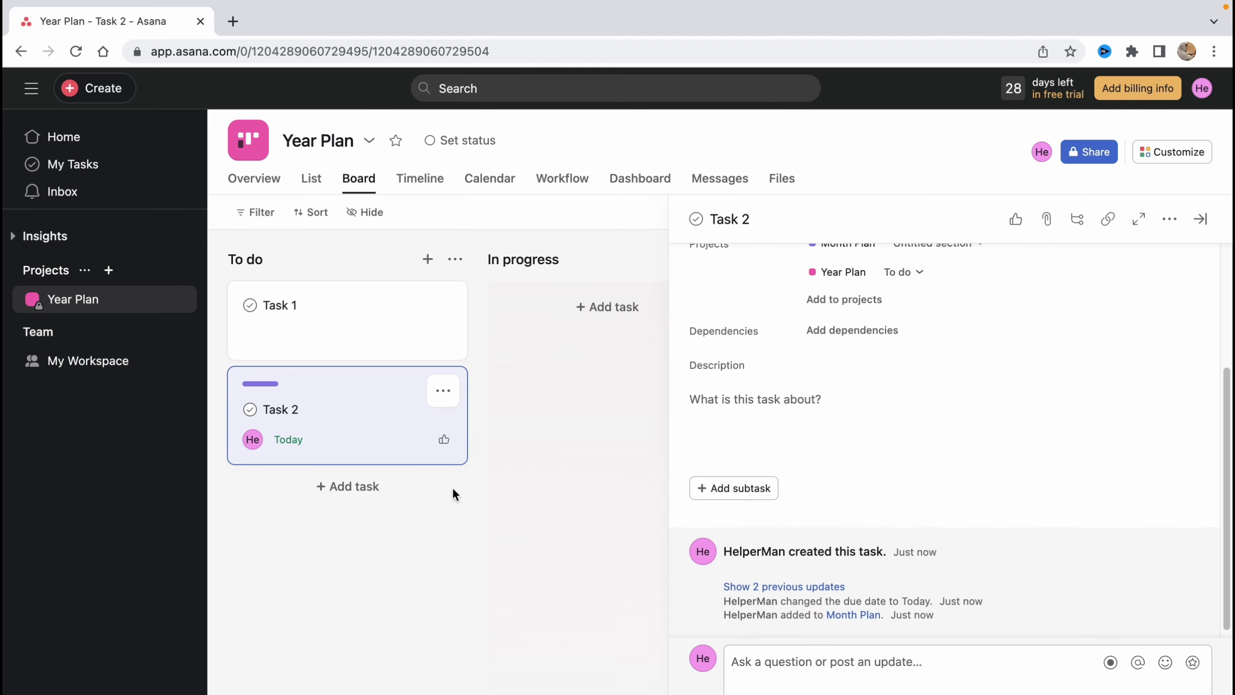
{"action": "left_click", "coordinate": [743, 486]}
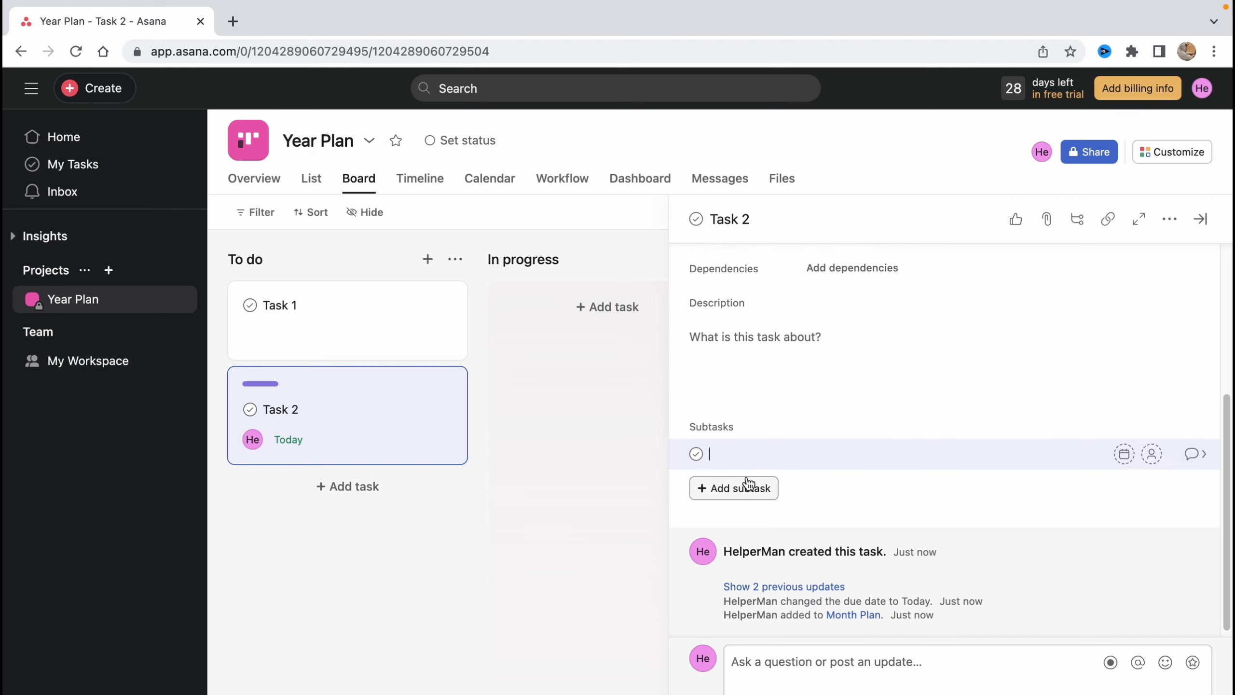
{"action": "type", "text": "s1"}
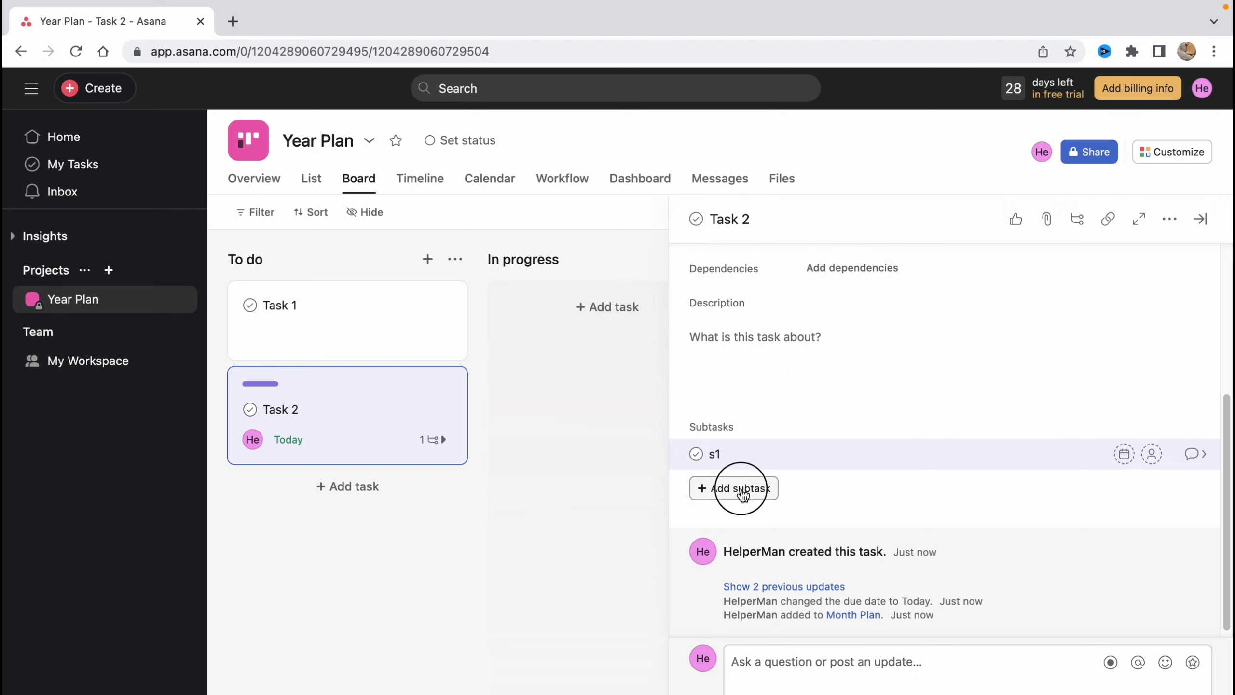
{"action": "left_click", "coordinate": [739, 486]}
{"action": "type", "text": "s2"}
{"action": "left_click", "coordinate": [755, 496]}
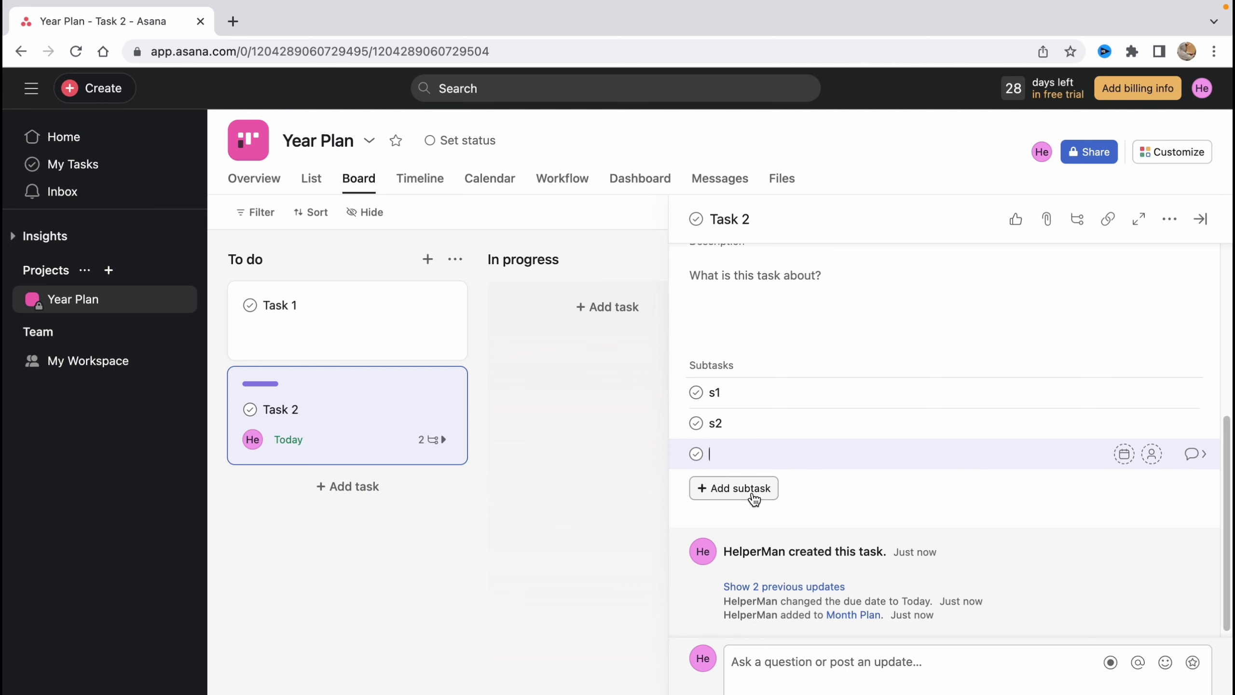
{"action": "left_click", "coordinate": [637, 494]}
- Reopen Task 2, mark its subtasks s1, s2 and s3 as complete, and close the task details
{"action": "left_click", "coordinate": [395, 433]}
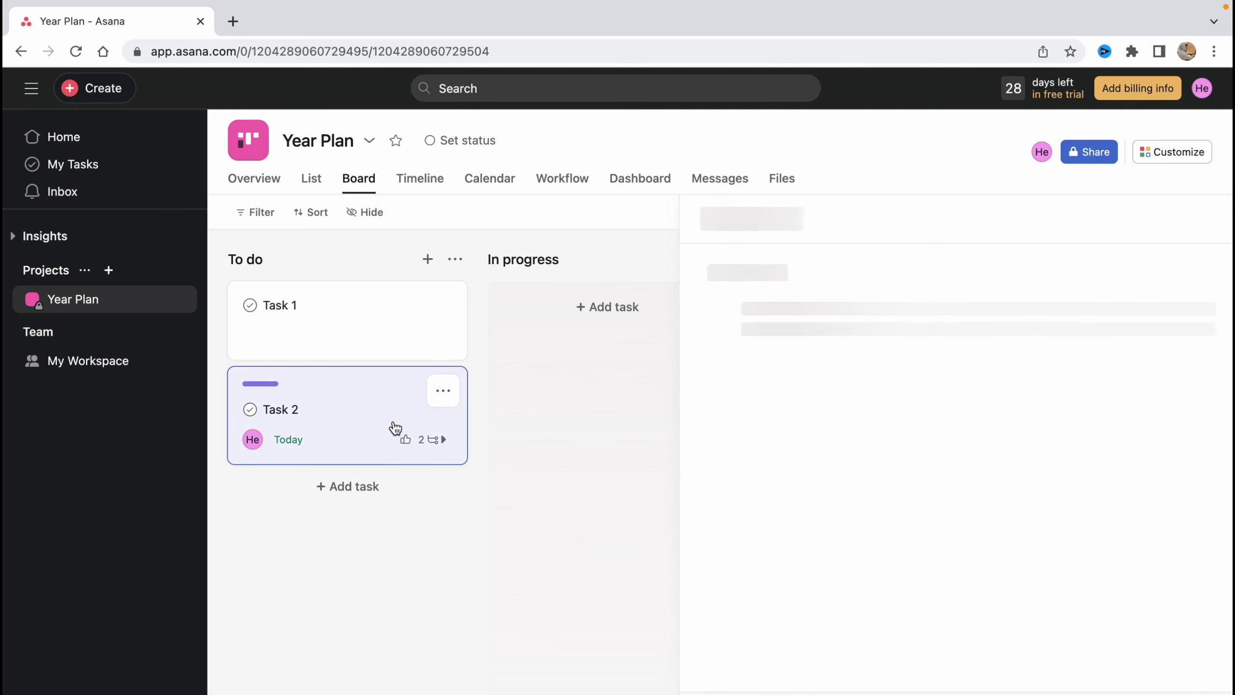
{"action": "scroll", "coordinate": [783, 587], "scroll_direction": "down", "scroll_amount": 6}
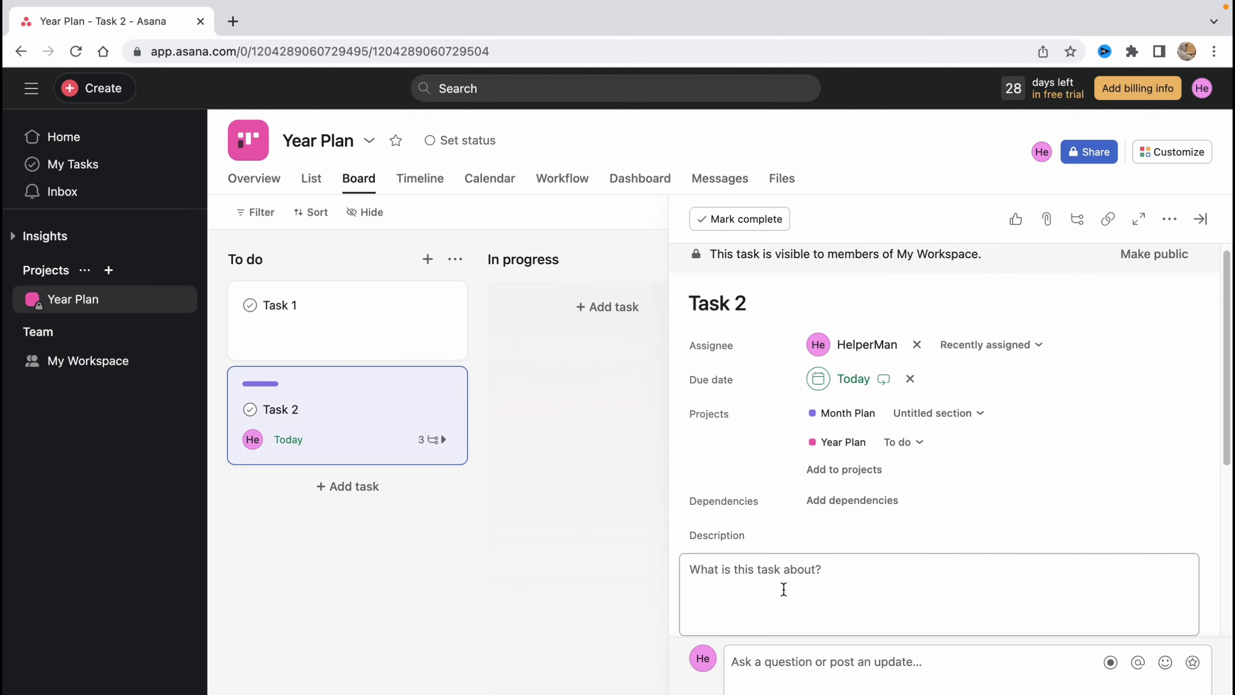
{"action": "left_click", "coordinate": [695, 389]}
{"action": "left_click", "coordinate": [695, 417]}
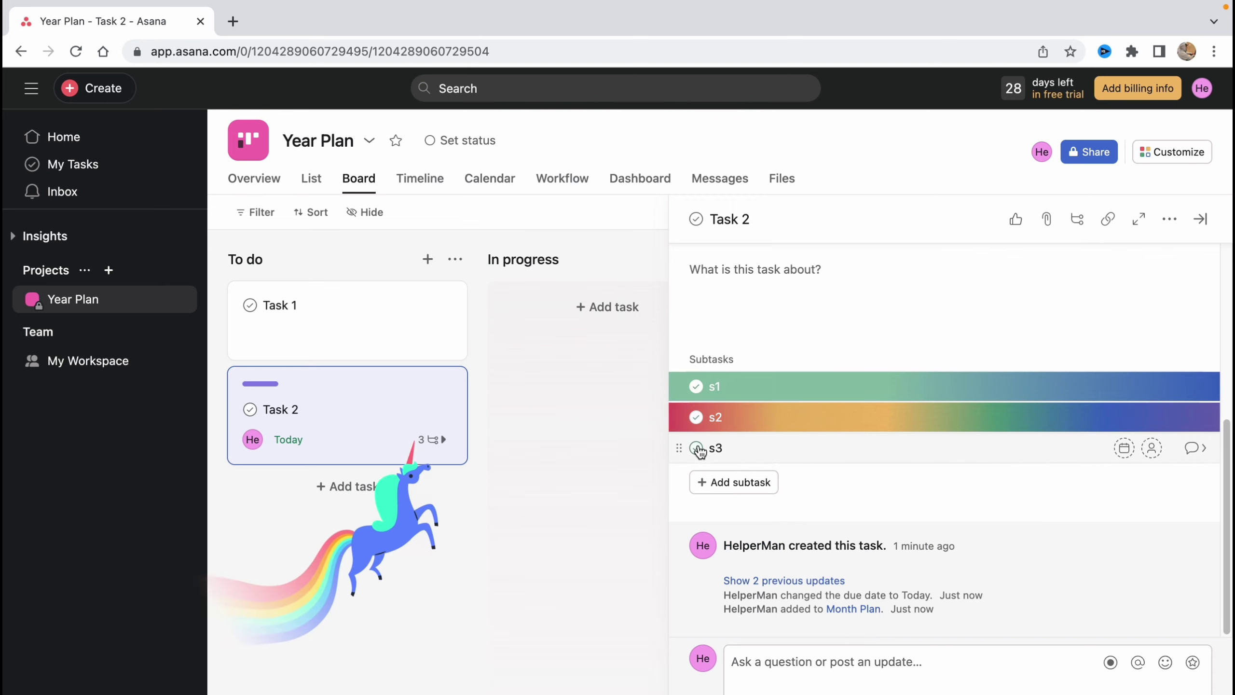
{"action": "left_click", "coordinate": [697, 448]}
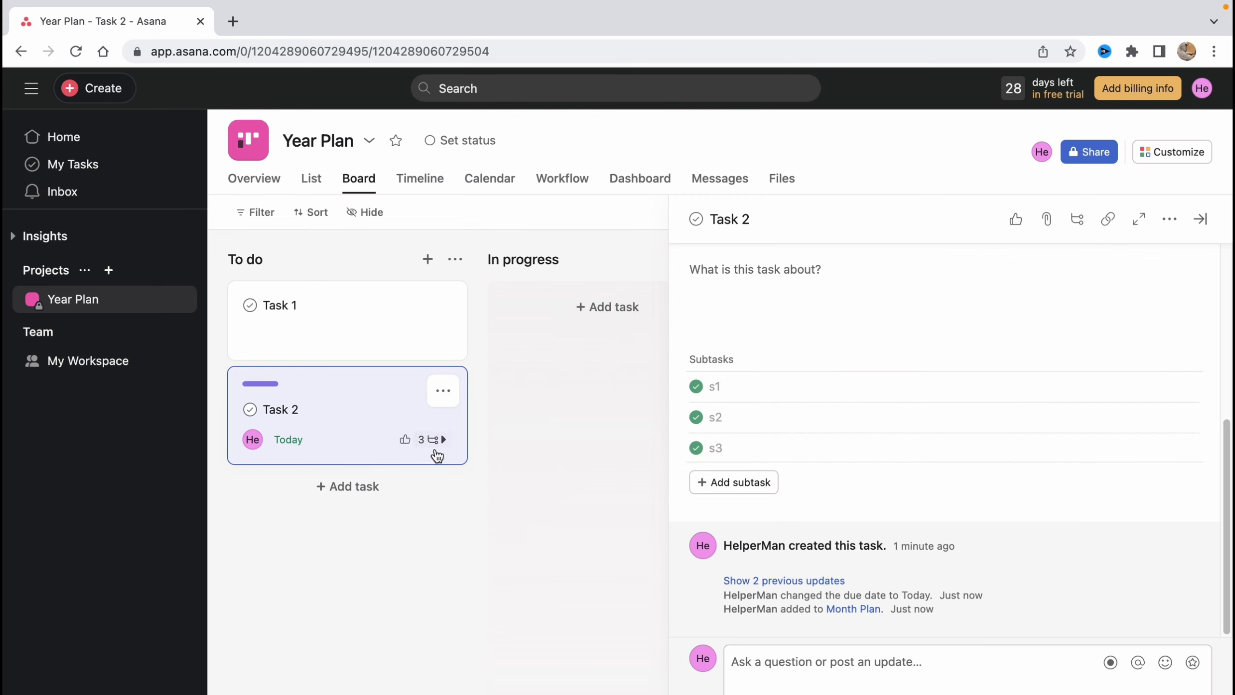
{"action": "left_click", "coordinate": [521, 552]}
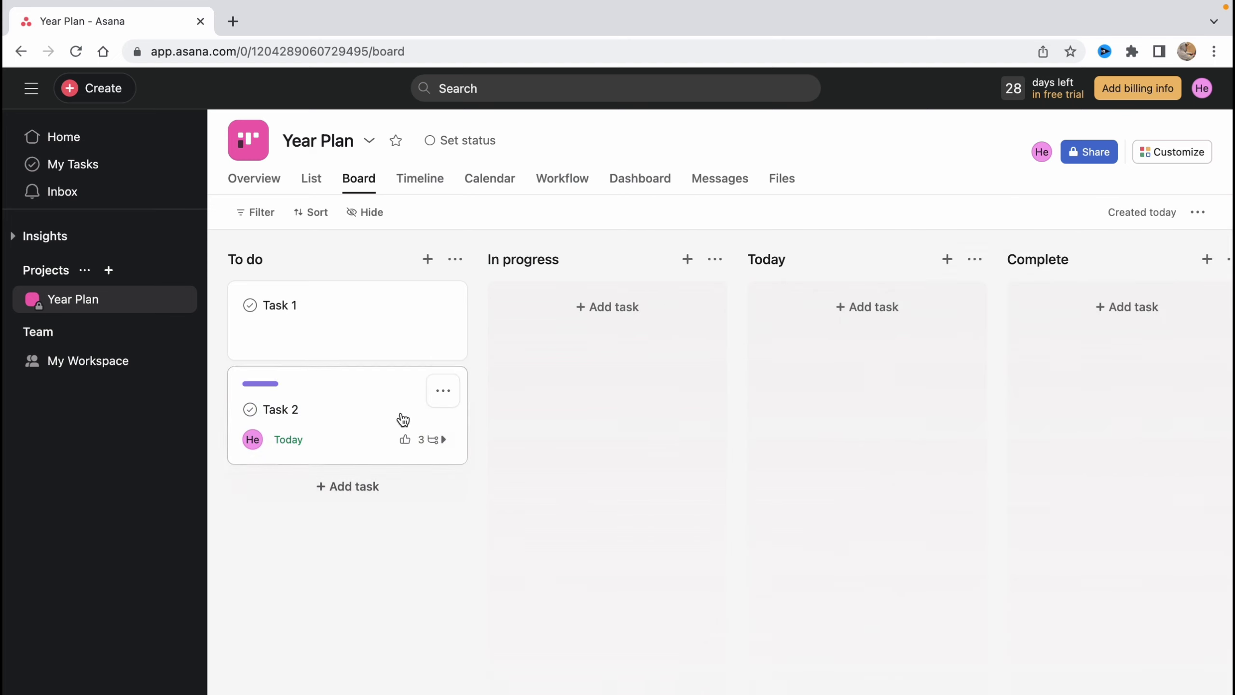
- Move Task 2 through the Today section to the Complete section, marking it complete while it is in Today
{"action": "left_click_drag", "start_coordinate": [336, 405], "coordinate": [865, 305]}
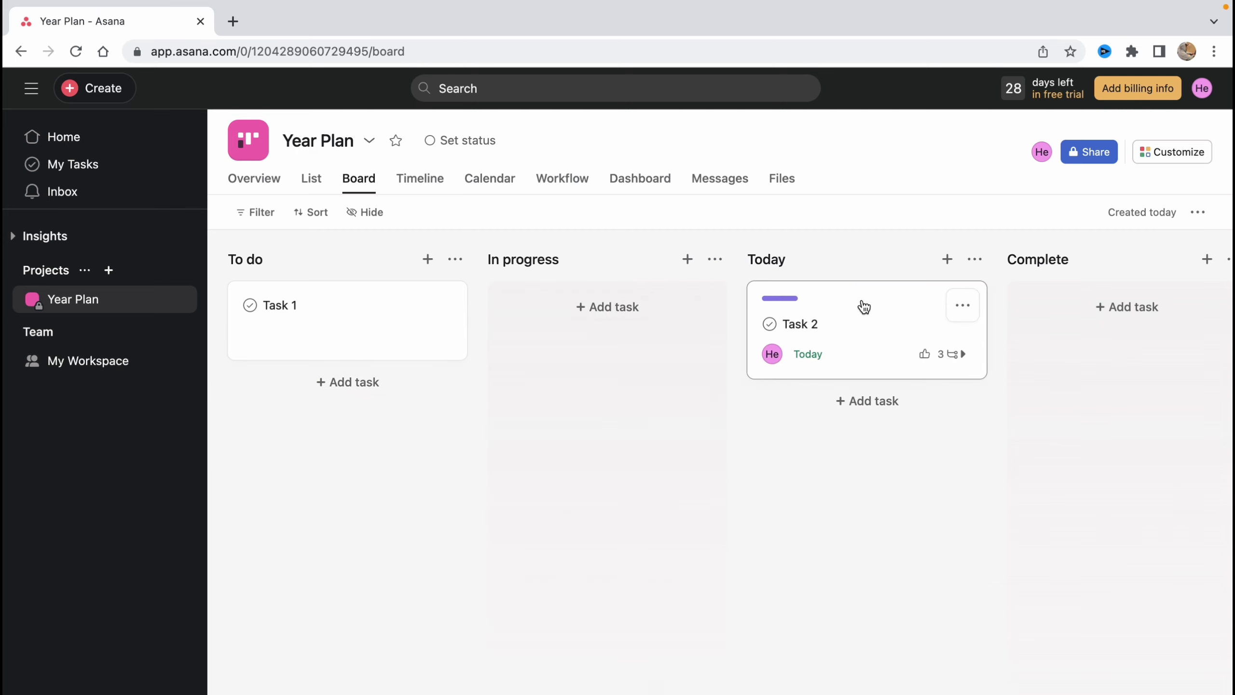
{"action": "left_click", "coordinate": [769, 324]}
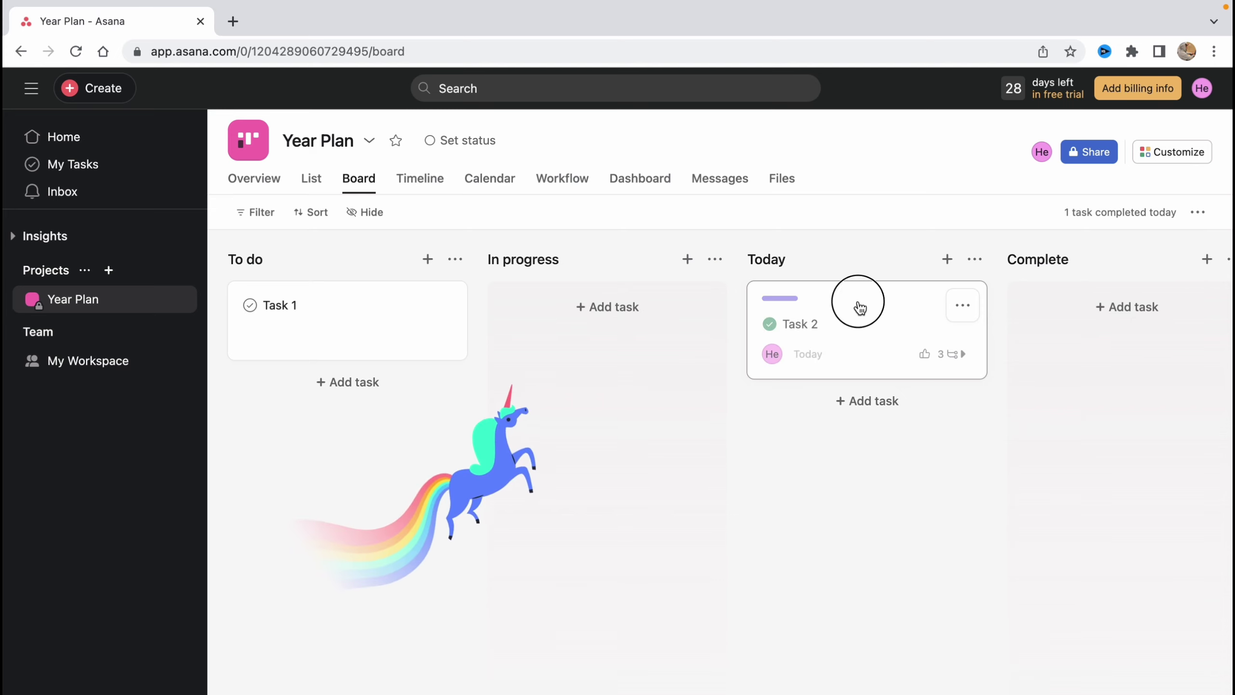
{"action": "left_click_drag", "start_coordinate": [857, 306], "coordinate": [1138, 298]}
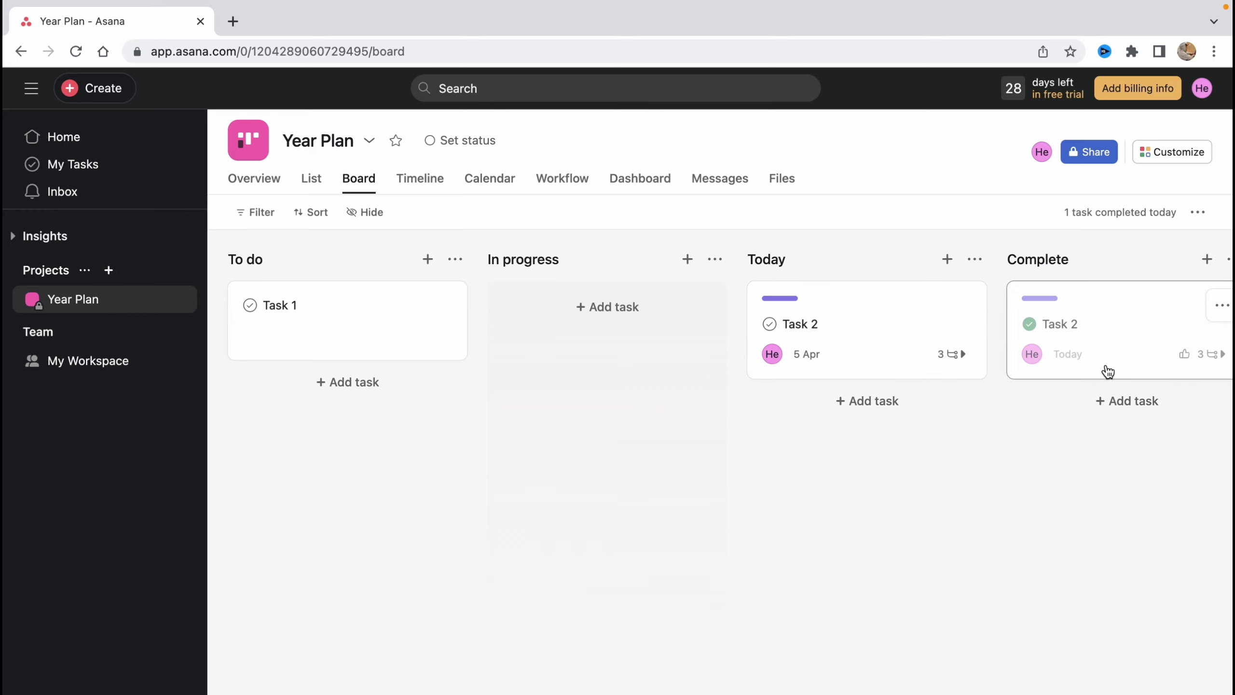
- Create a new blank project named "done", public to My Workspace, with Board as its default view
{"action": "left_click", "coordinate": [108, 273]}
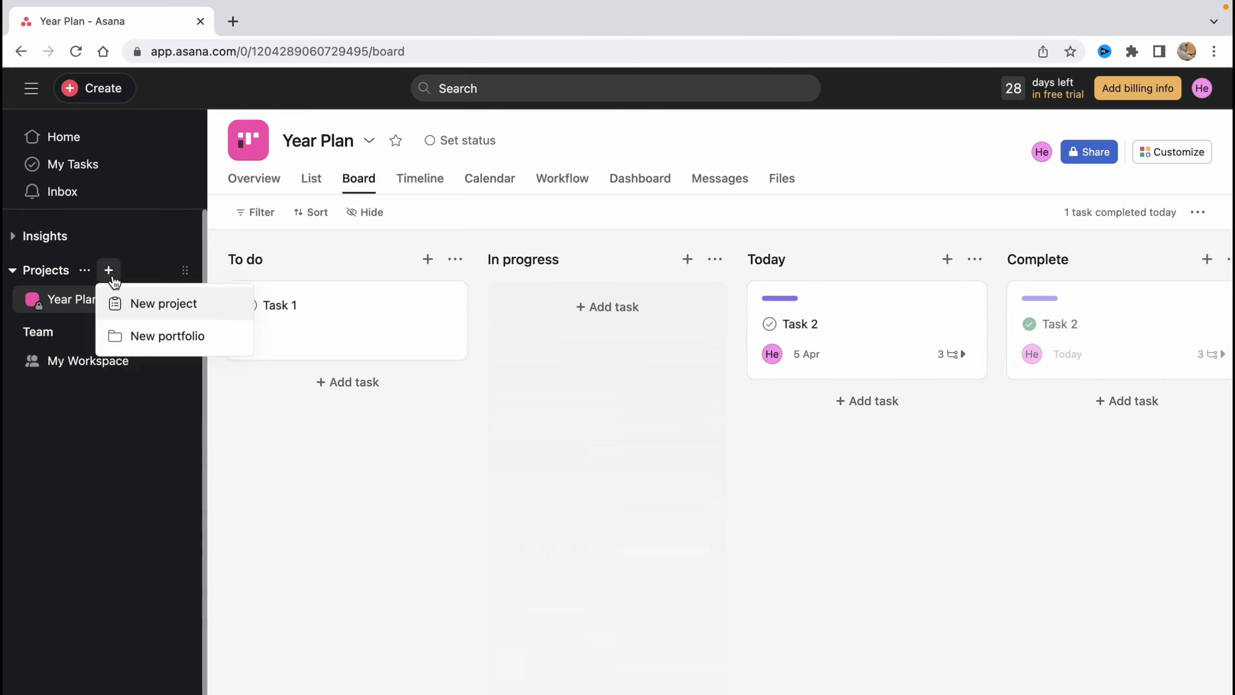
{"action": "left_click", "coordinate": [157, 309]}
{"action": "left_click", "coordinate": [488, 419]}
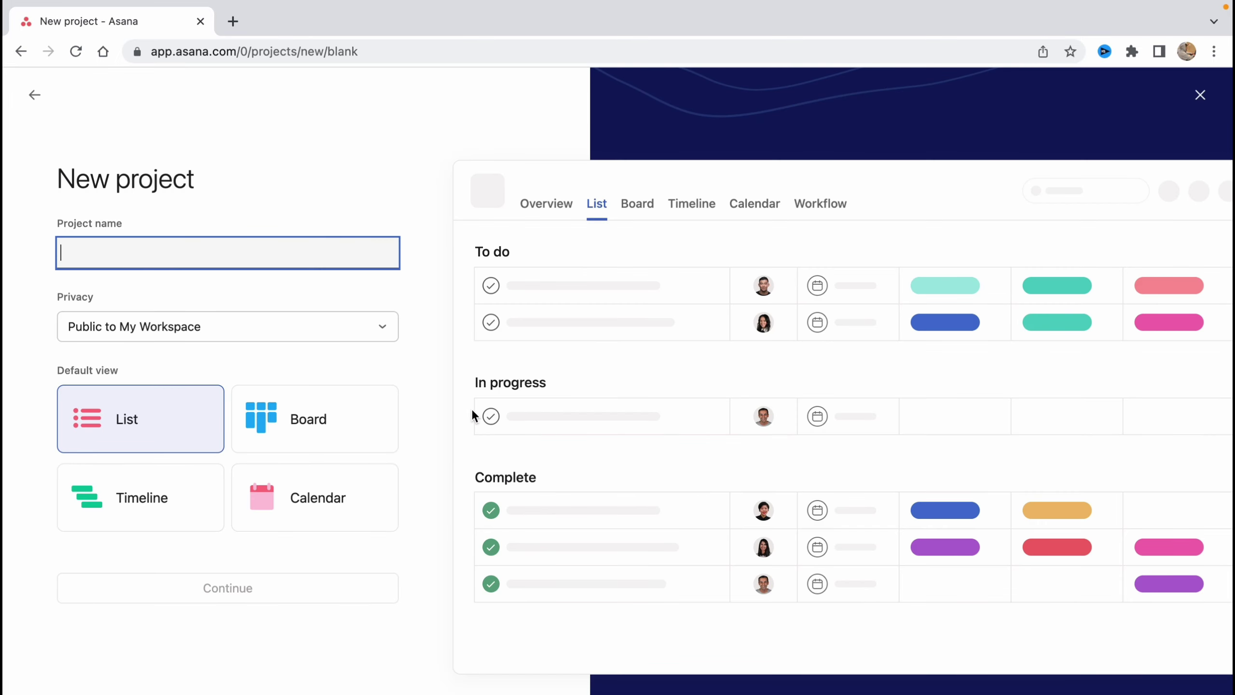
{"action": "type", "text": "done"}
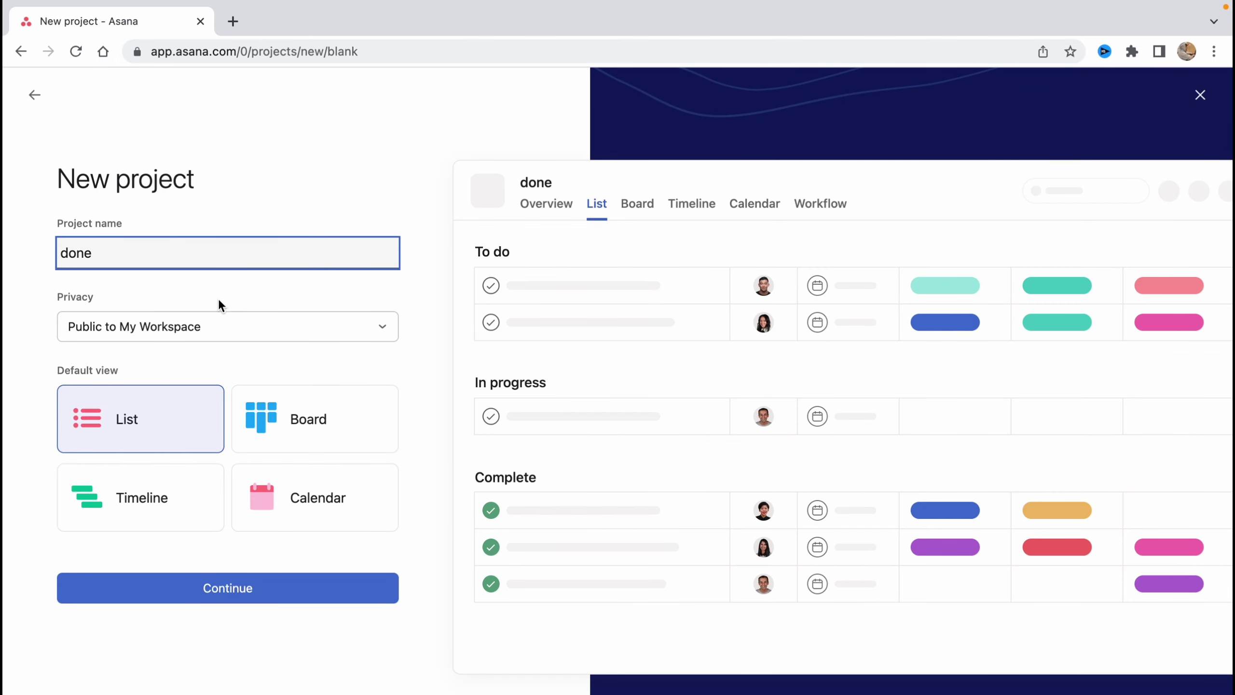
{"action": "left_click", "coordinate": [295, 427]}
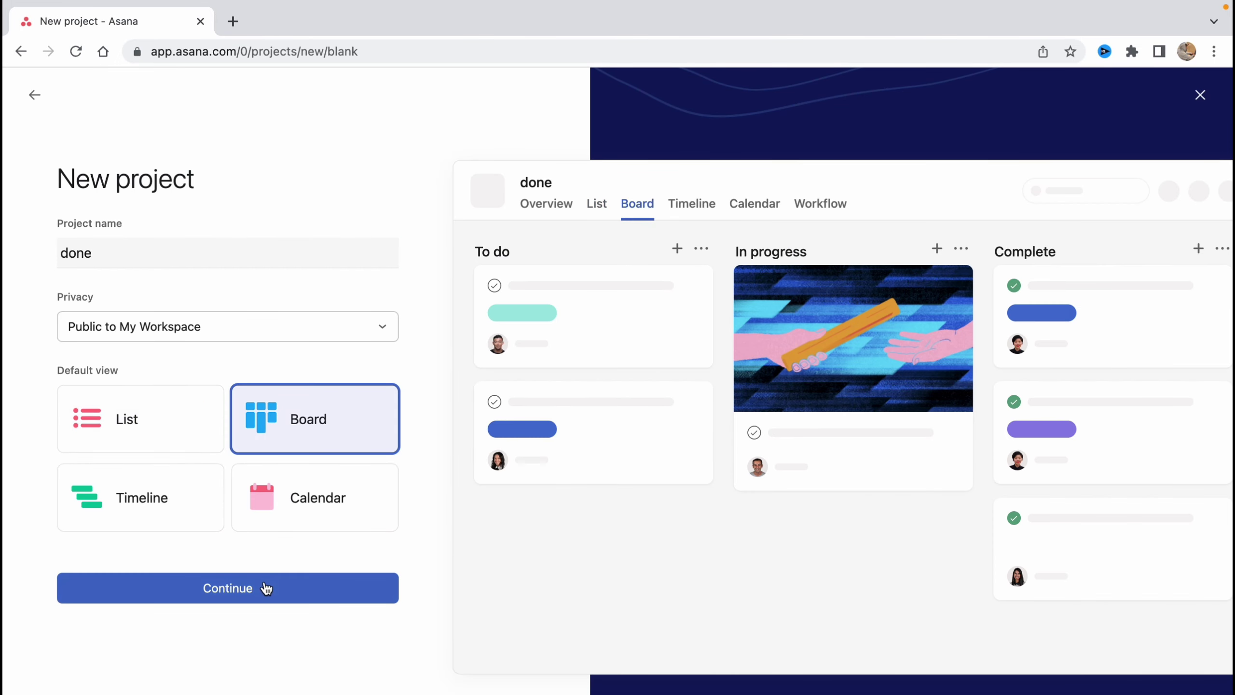
{"action": "left_click", "coordinate": [265, 589]}
{"action": "left_click", "coordinate": [244, 499]}
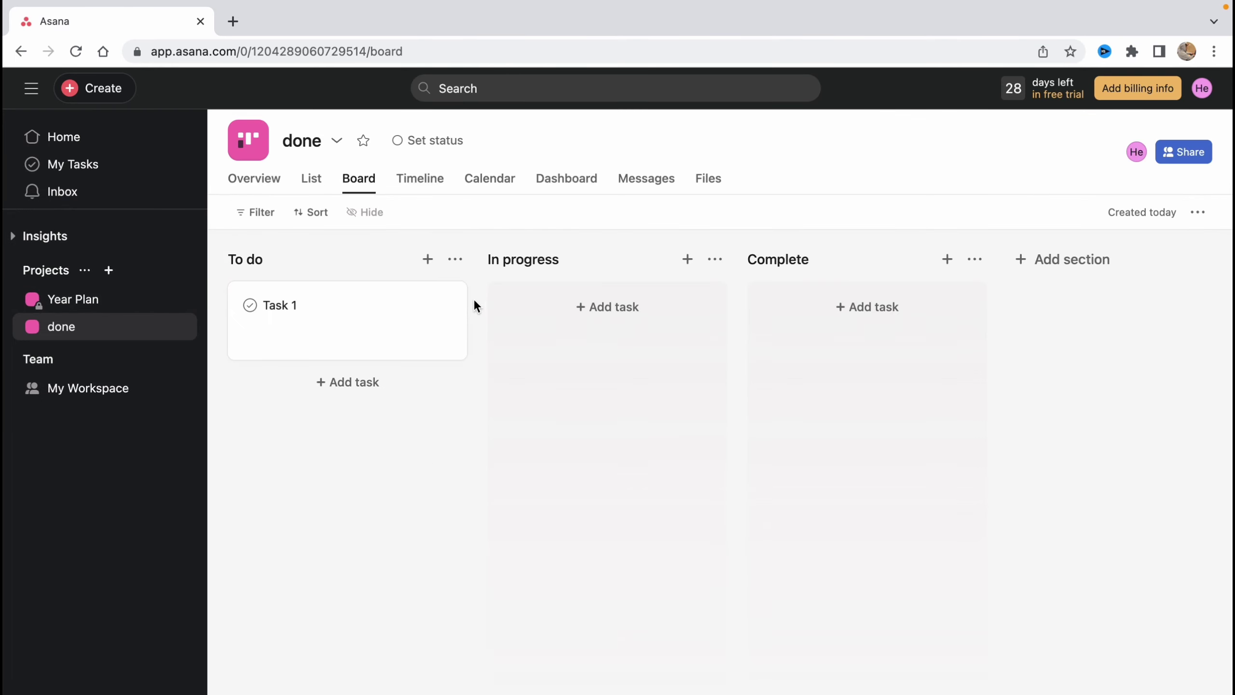
- Delete the To do and In progress sections from the done project's board
{"action": "left_click", "coordinate": [455, 259]}
{"action": "left_click", "coordinate": [504, 383]}
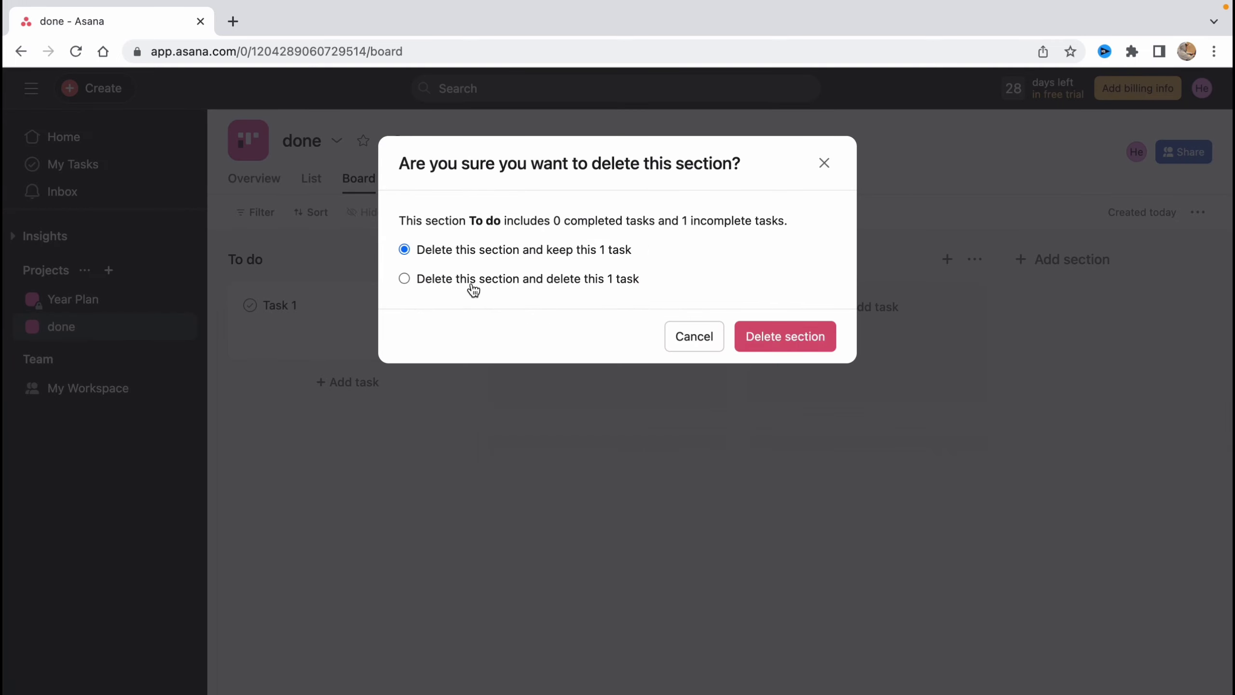
{"action": "left_click", "coordinate": [778, 336]}
{"action": "left_click", "coordinate": [455, 259]}
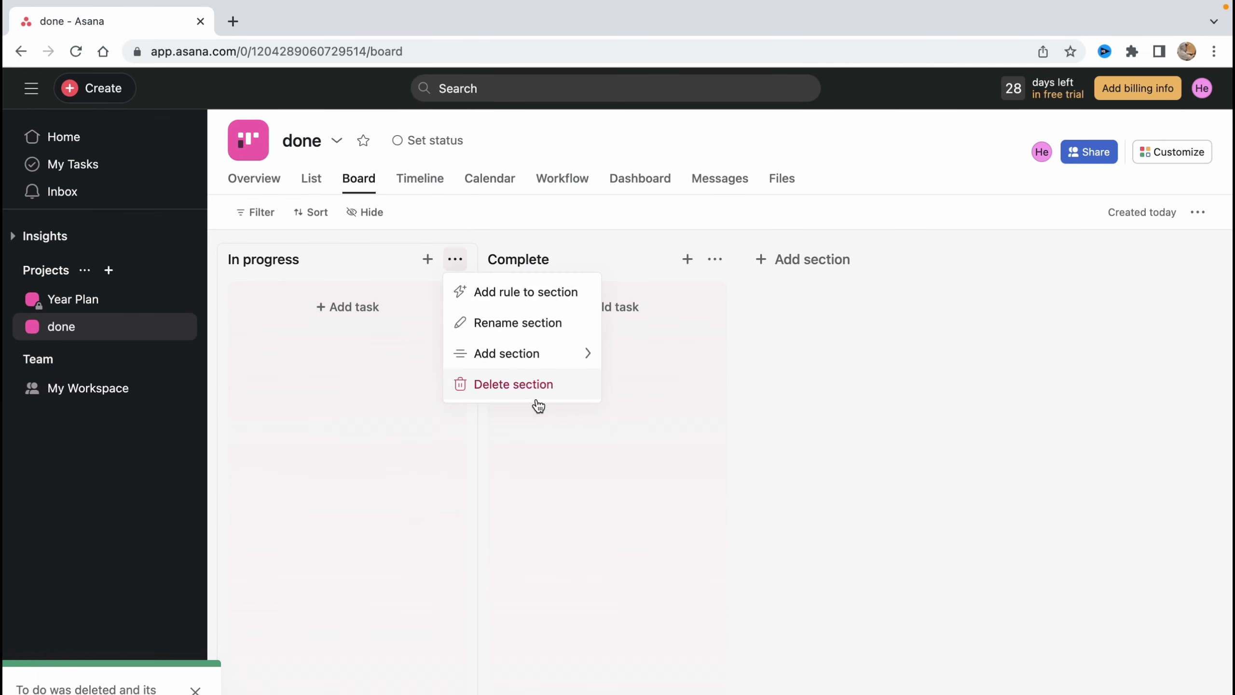
{"action": "left_click", "coordinate": [530, 384]}
- Rename the Complete section of the done project to "done"
{"action": "left_click", "coordinate": [289, 258]}
{"action": "key", "text": "super+a"}
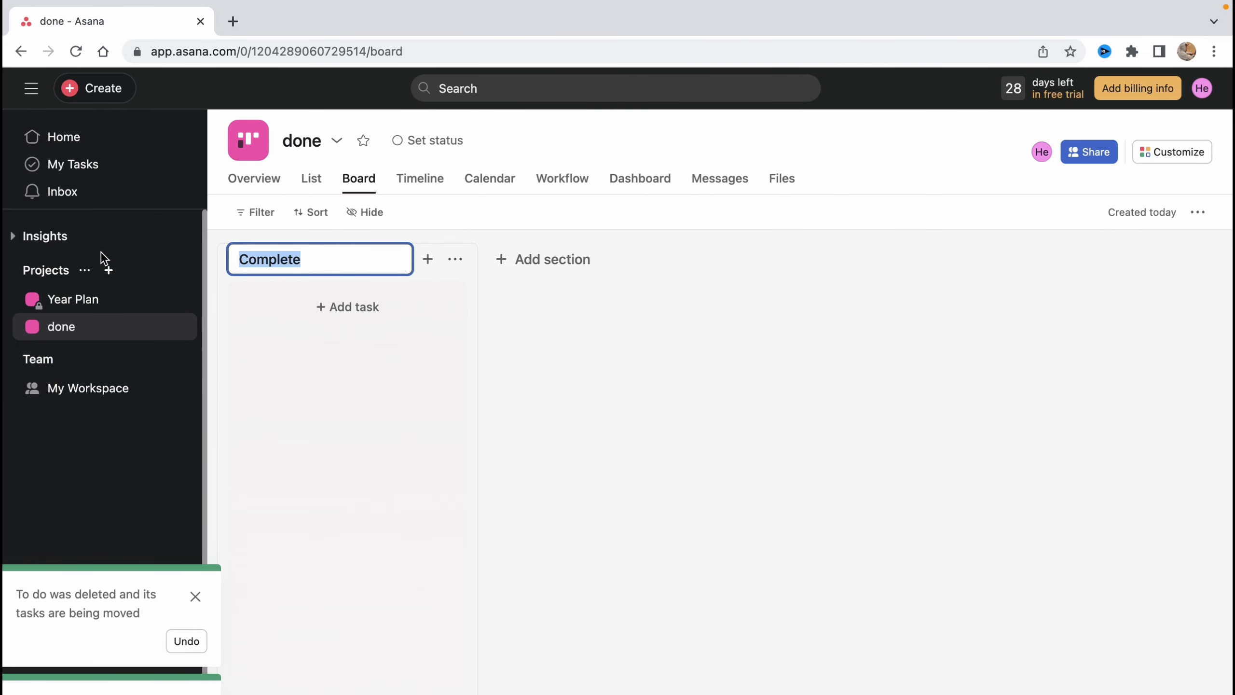
{"action": "type", "text": "done"}
{"action": "key", "text": "Return"}
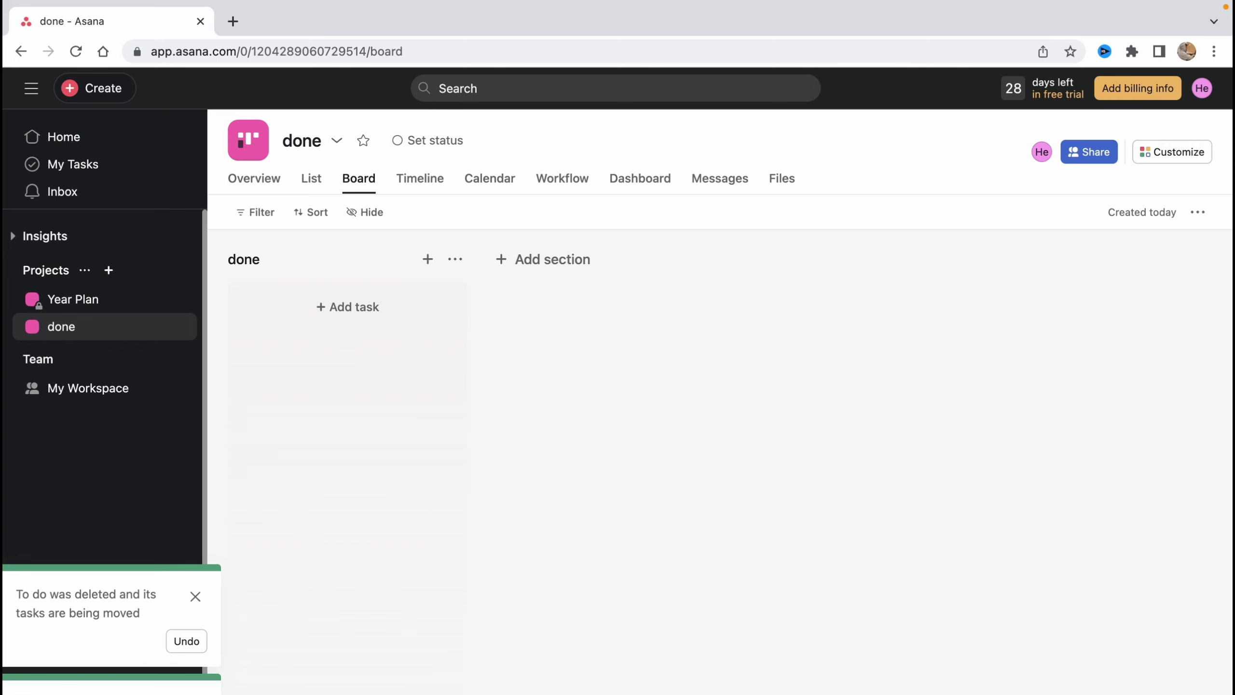
- Transfer the completed Task 2 from Year Plan to the done project, removing it from both Year Plan and Month Plan
{"action": "left_click", "coordinate": [73, 299]}
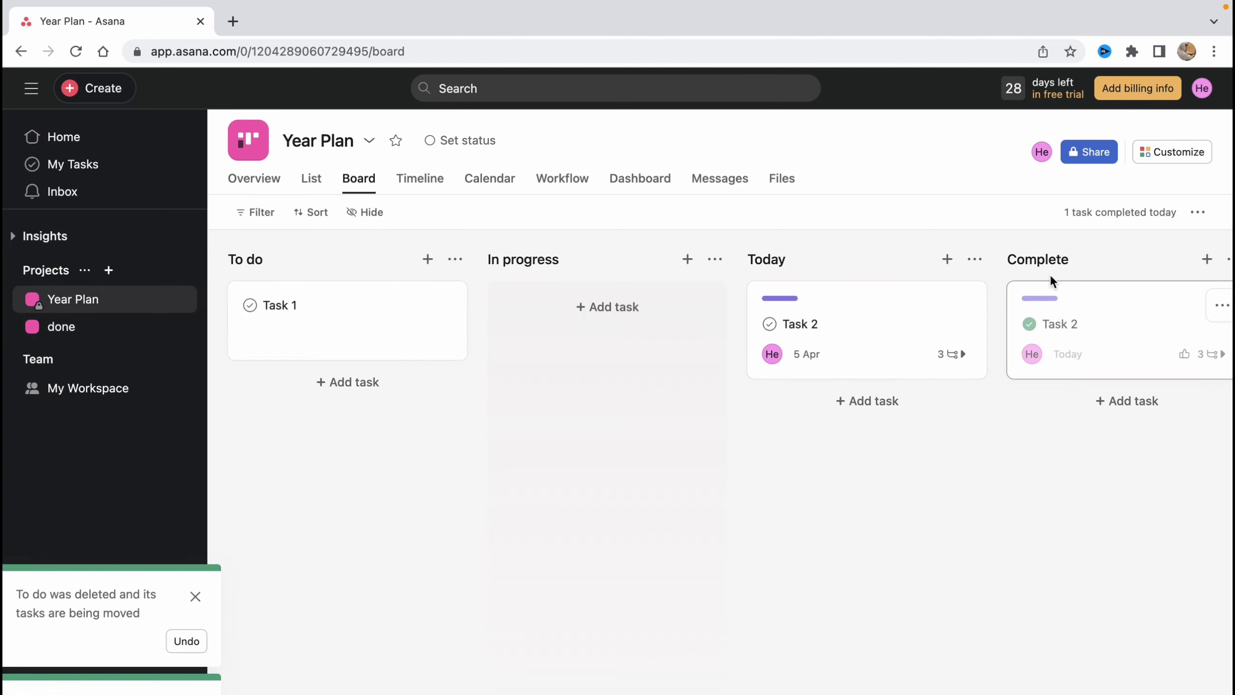
{"action": "left_click", "coordinate": [1126, 341]}
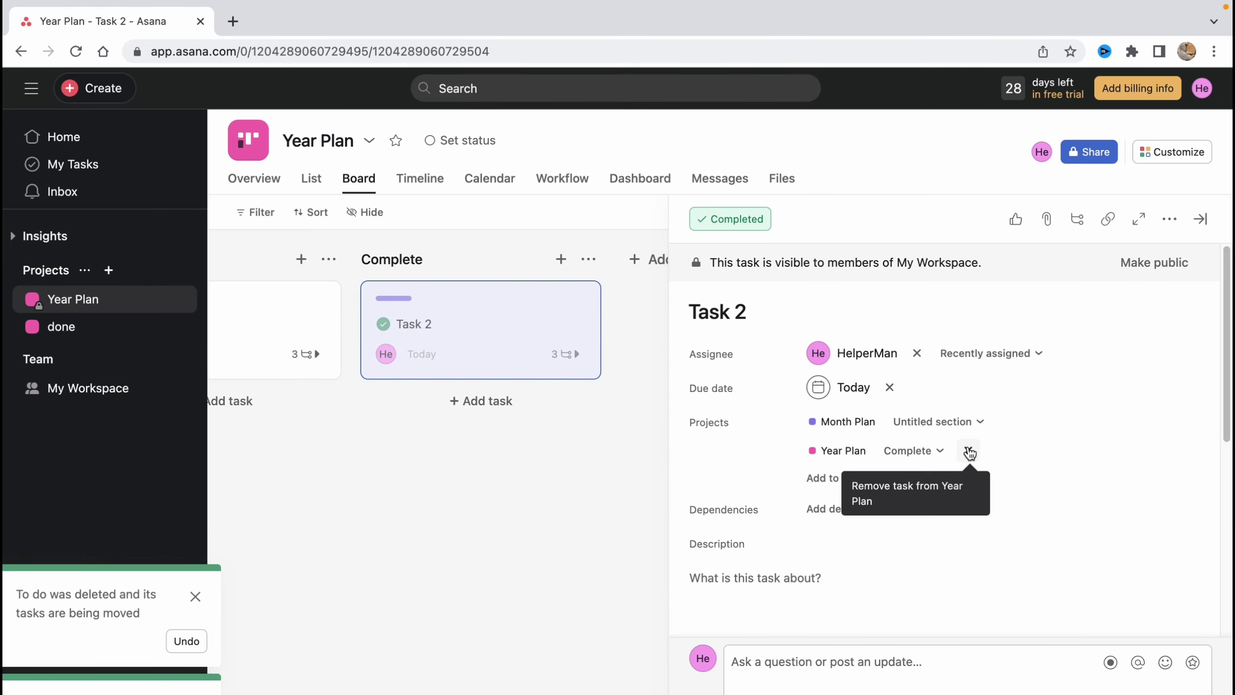
{"action": "left_click", "coordinate": [831, 482]}
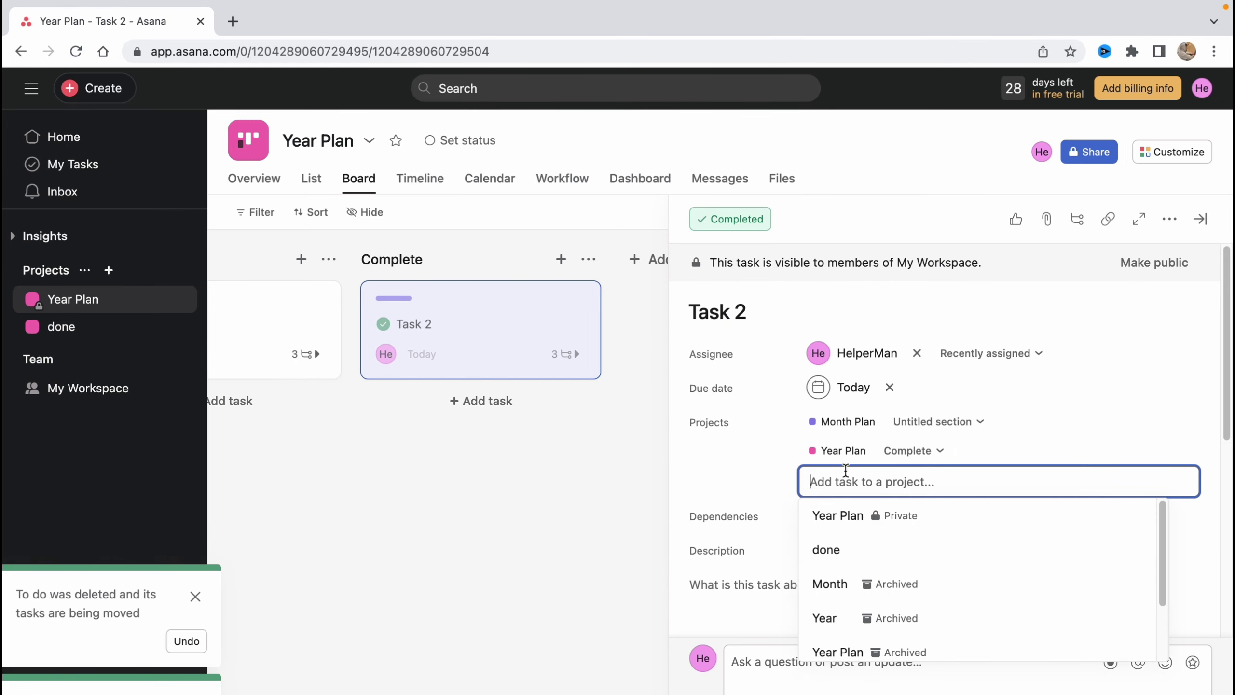
{"action": "left_click", "coordinate": [832, 548]}
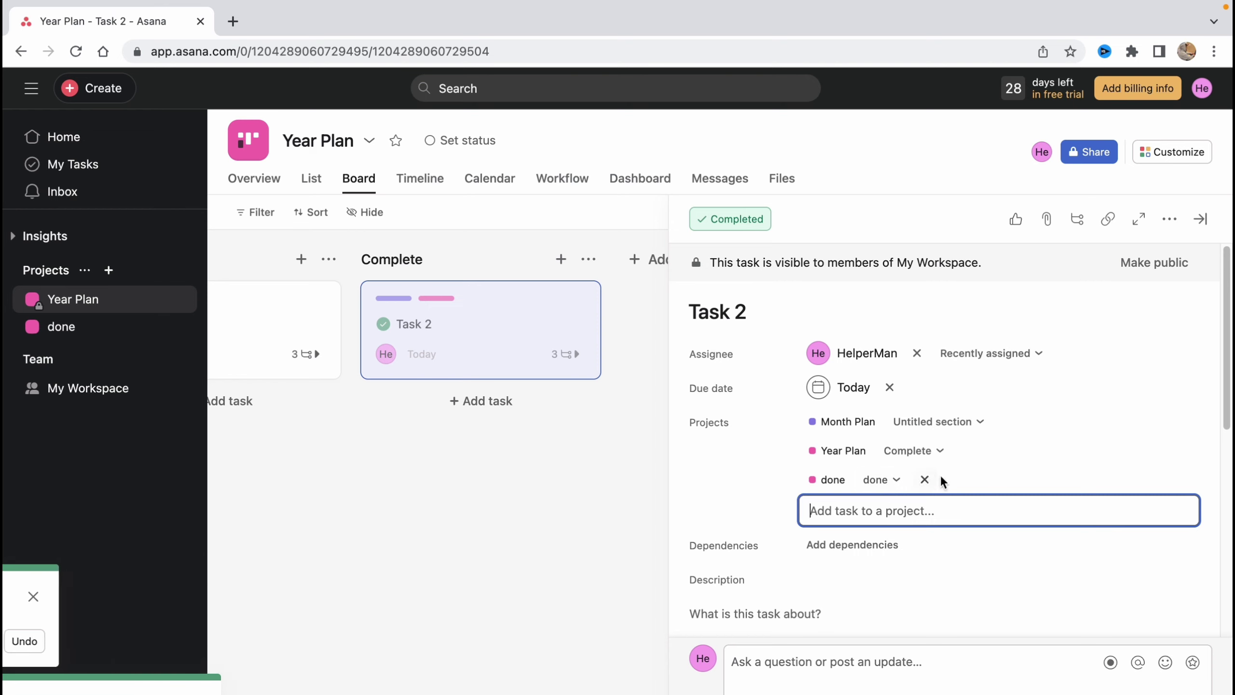
{"action": "left_click", "coordinate": [948, 452]}
{"action": "left_click", "coordinate": [1005, 426]}
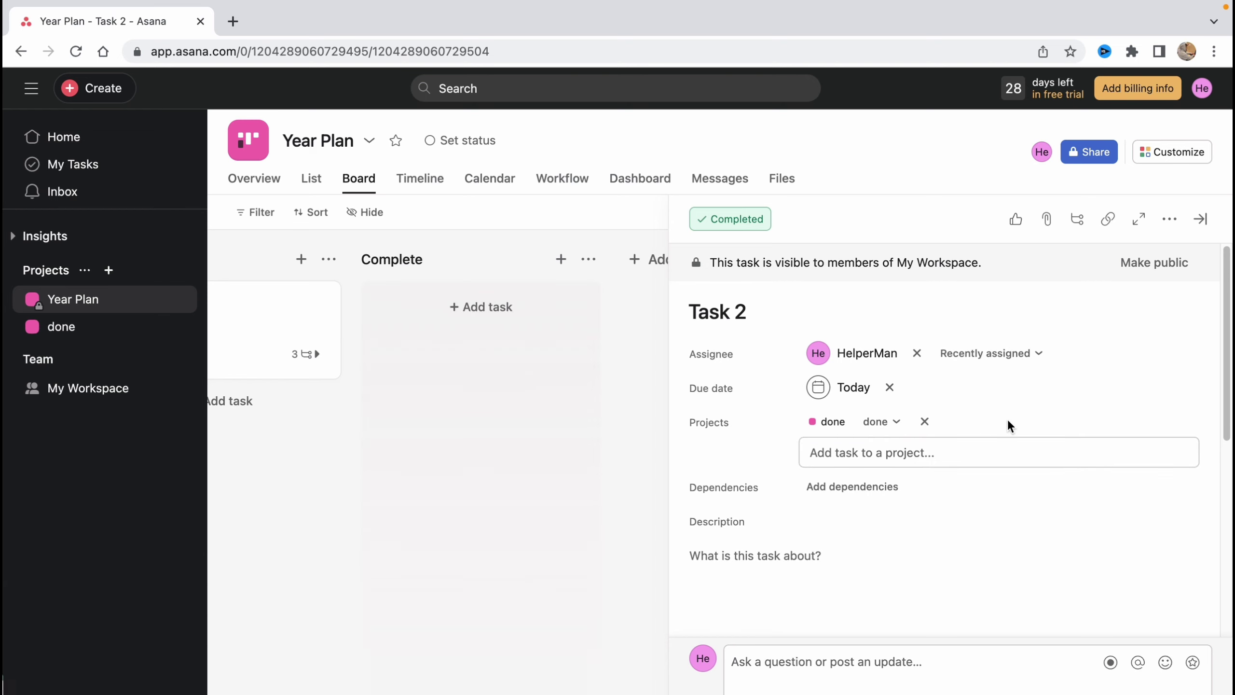
{"action": "left_click", "coordinate": [490, 469]}
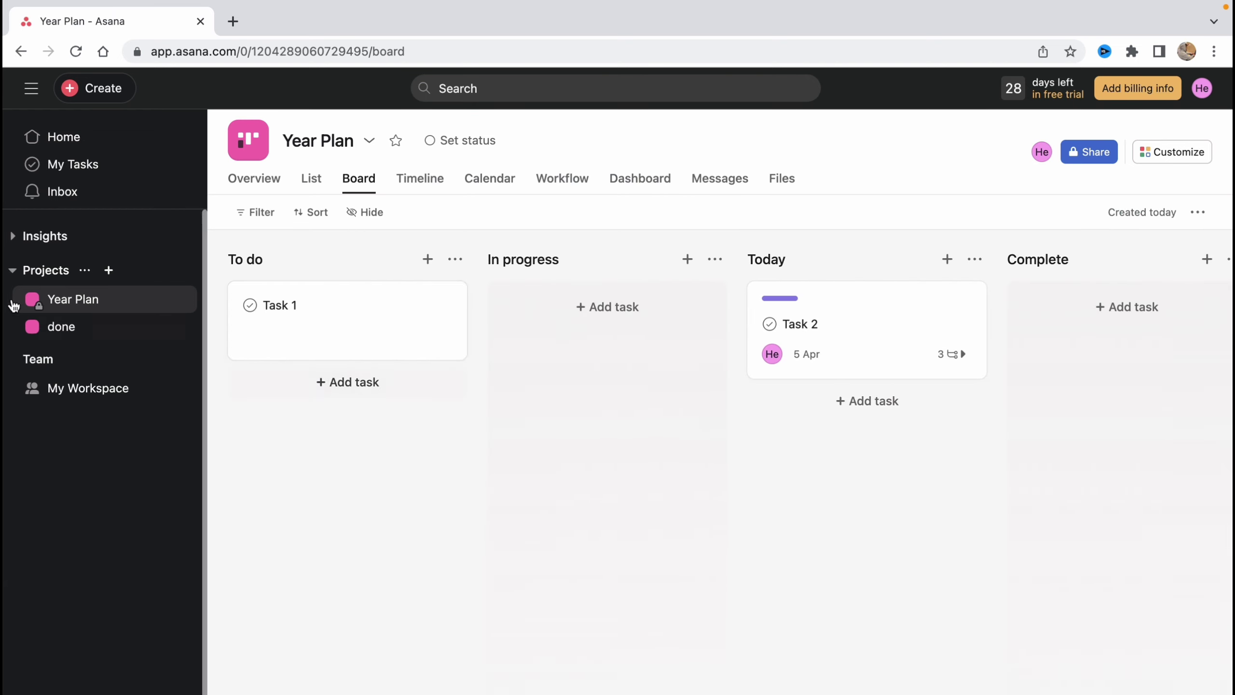
- Check the done project's board for the transferred Task 2 and compare it with the Year Plan board
{"action": "left_click", "coordinate": [73, 331]}
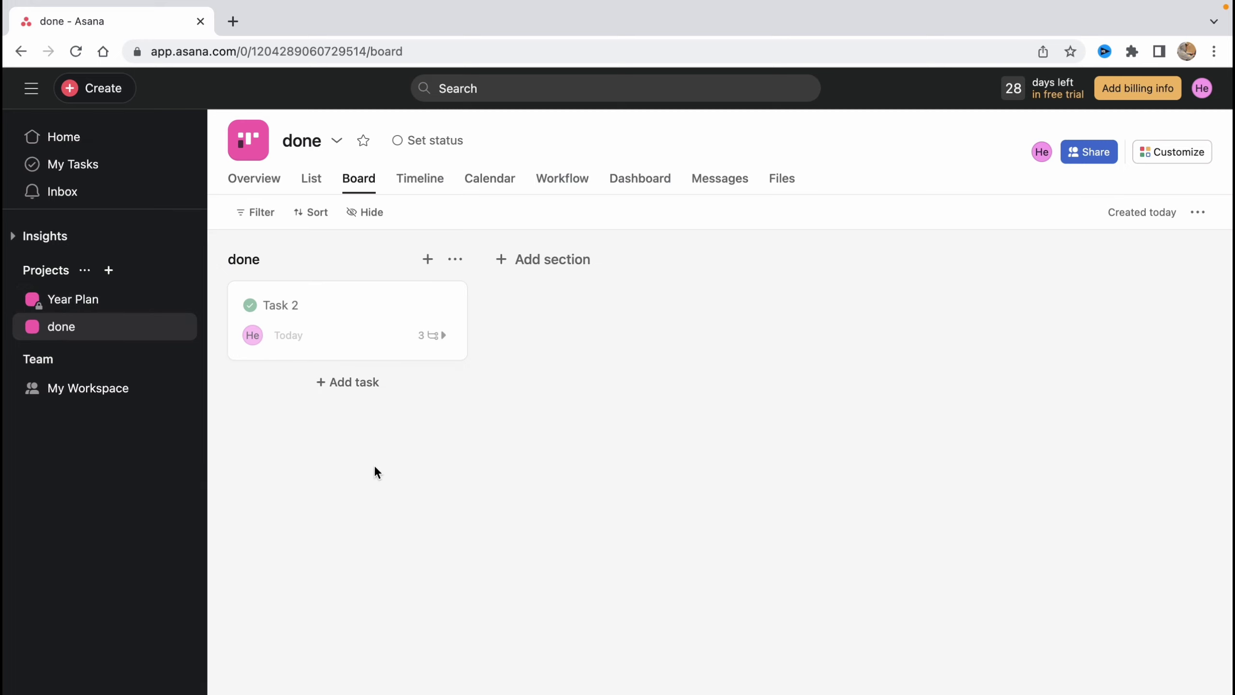
{"action": "left_click", "coordinate": [73, 307]}
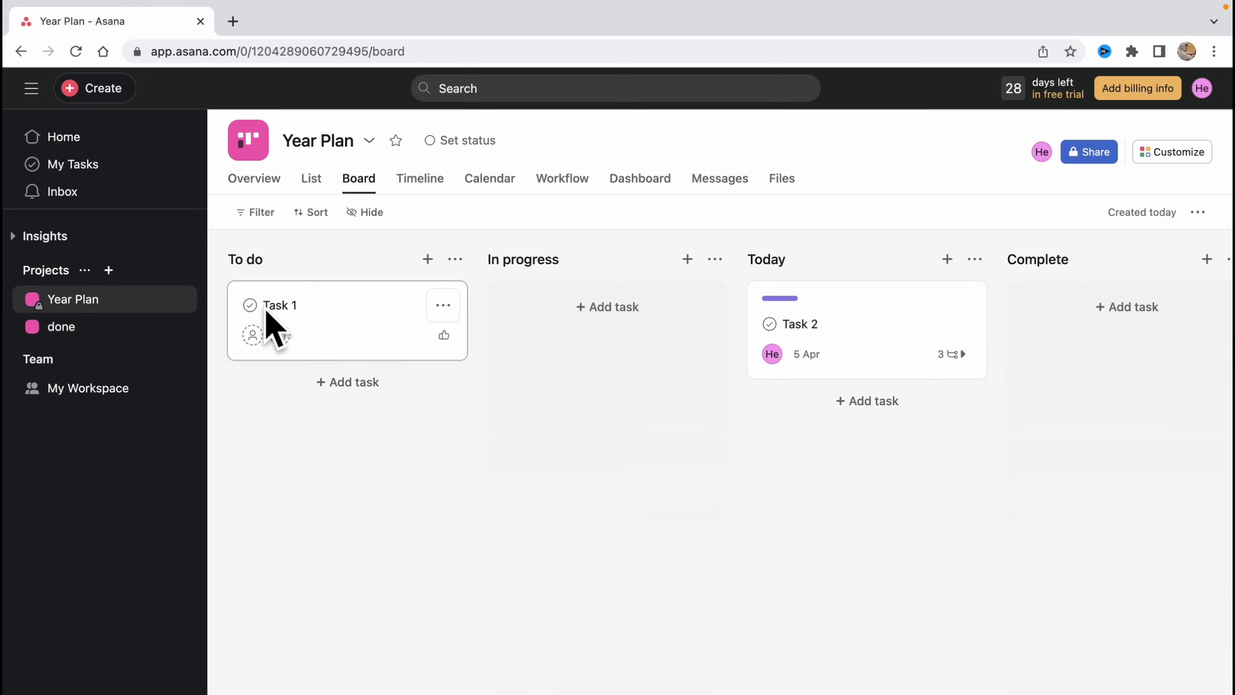
{"action": "scroll", "coordinate": [893, 379], "scroll_direction": "left", "scroll_amount": 5}
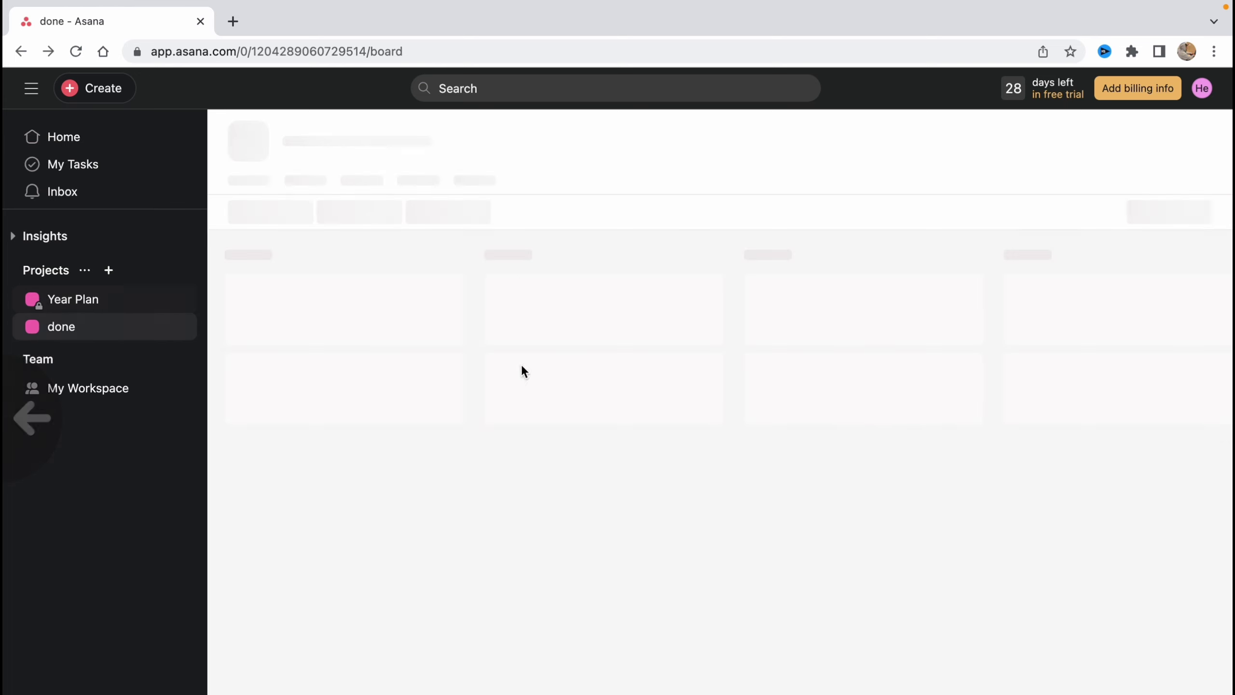
- Examine the Year Plan project's customization options for fields, rules, apps, forms and task templates, then return to its board
{"action": "left_click", "coordinate": [100, 309]}
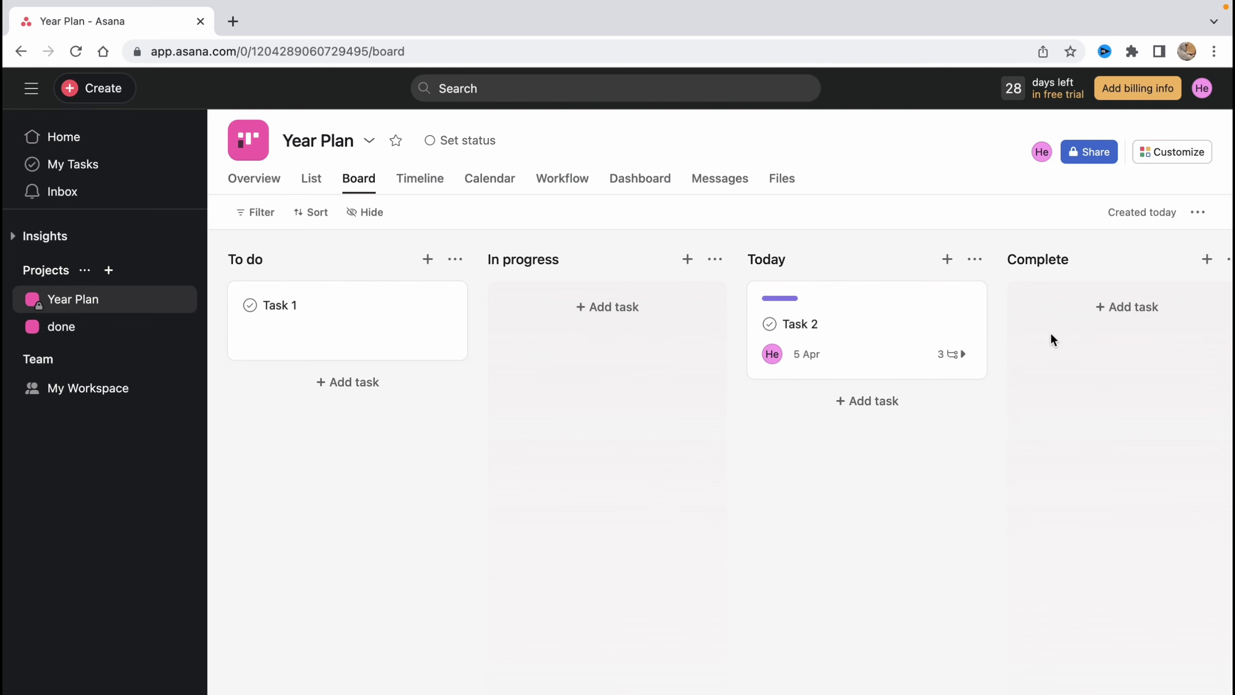
{"action": "left_click", "coordinate": [1174, 157]}
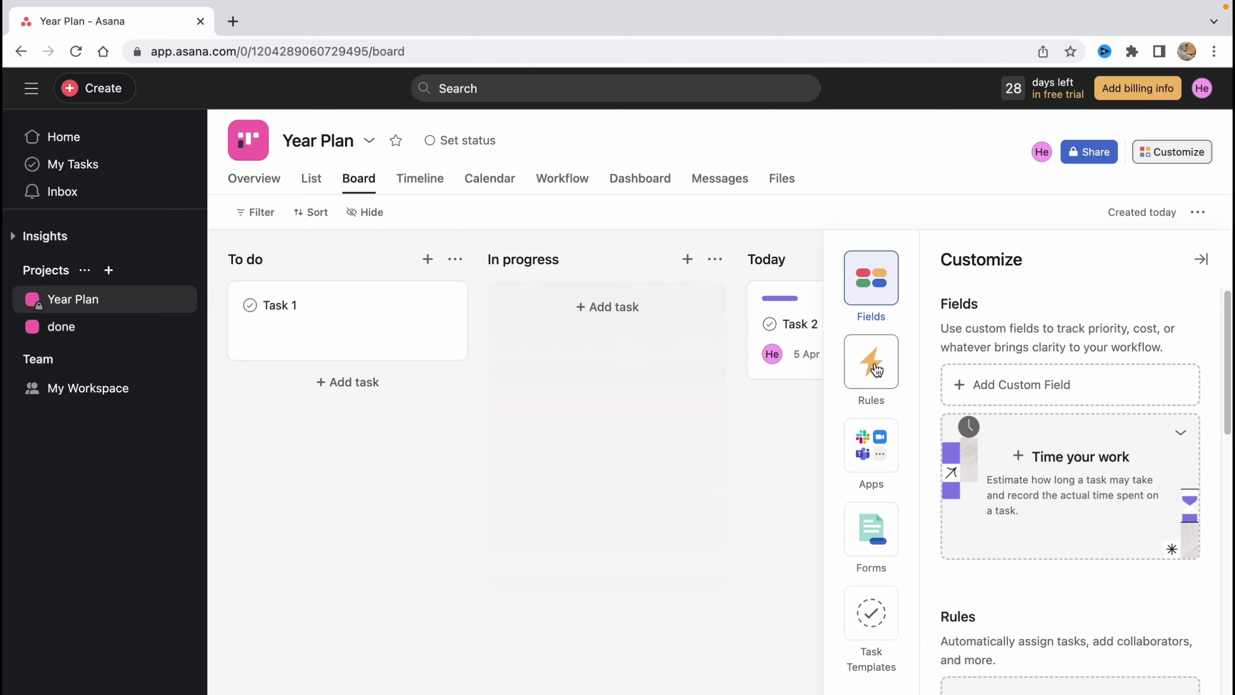
{"action": "scroll", "coordinate": [953, 363], "scroll_direction": "down", "scroll_amount": 5}
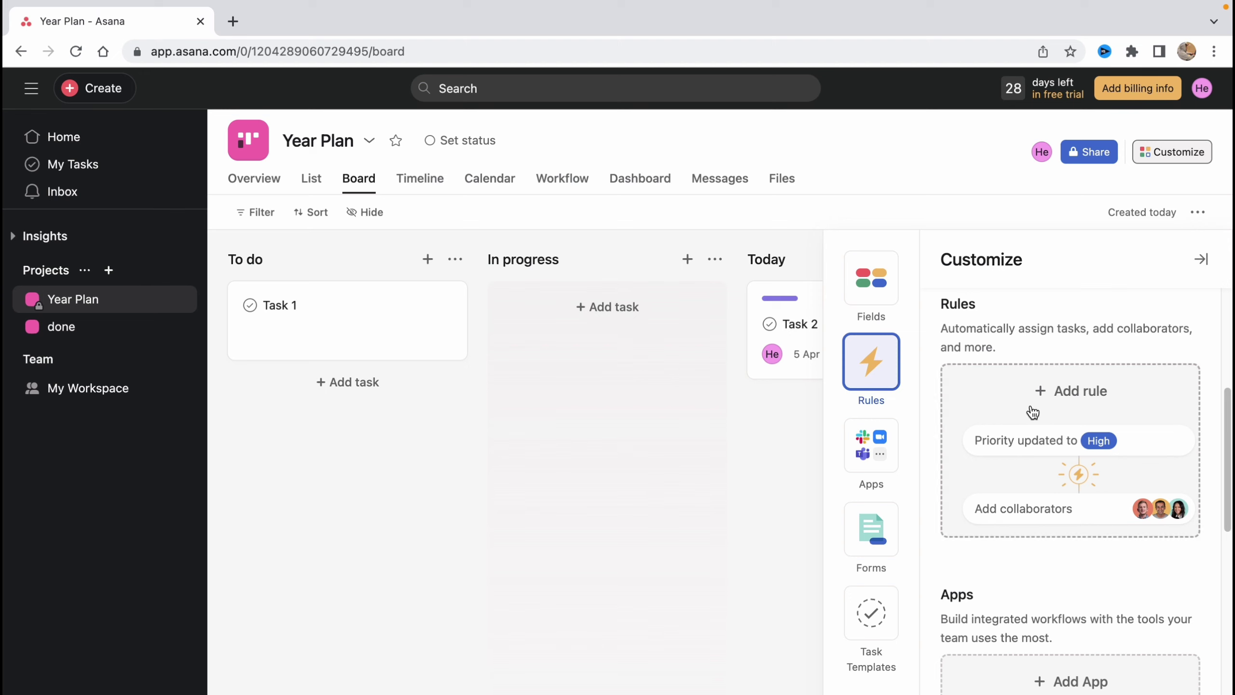
{"action": "left_click", "coordinate": [873, 457]}
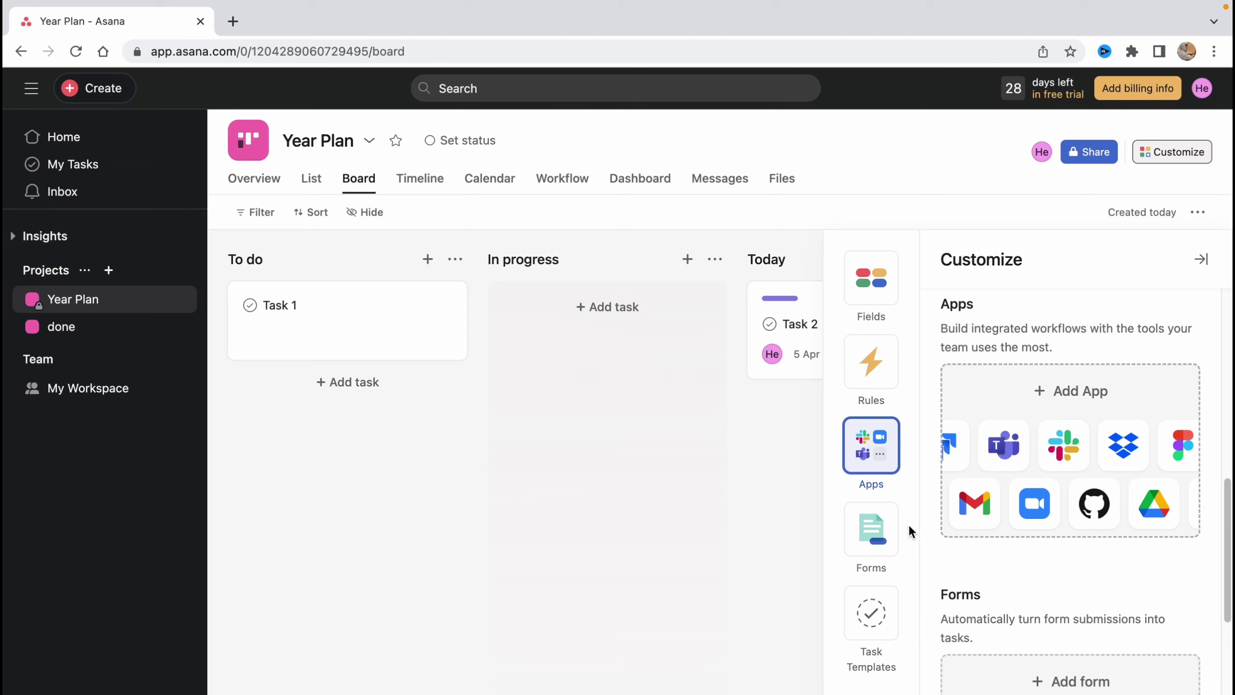
{"action": "left_click", "coordinate": [871, 528]}
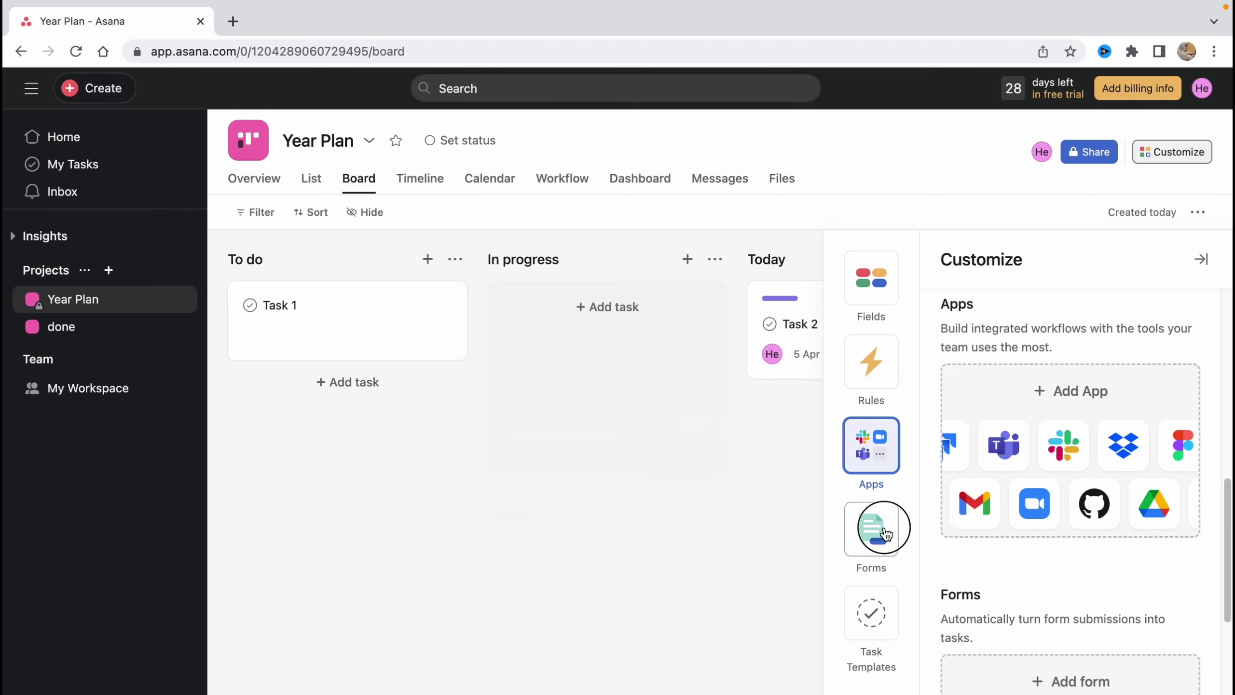
{"action": "left_click", "coordinate": [874, 615]}
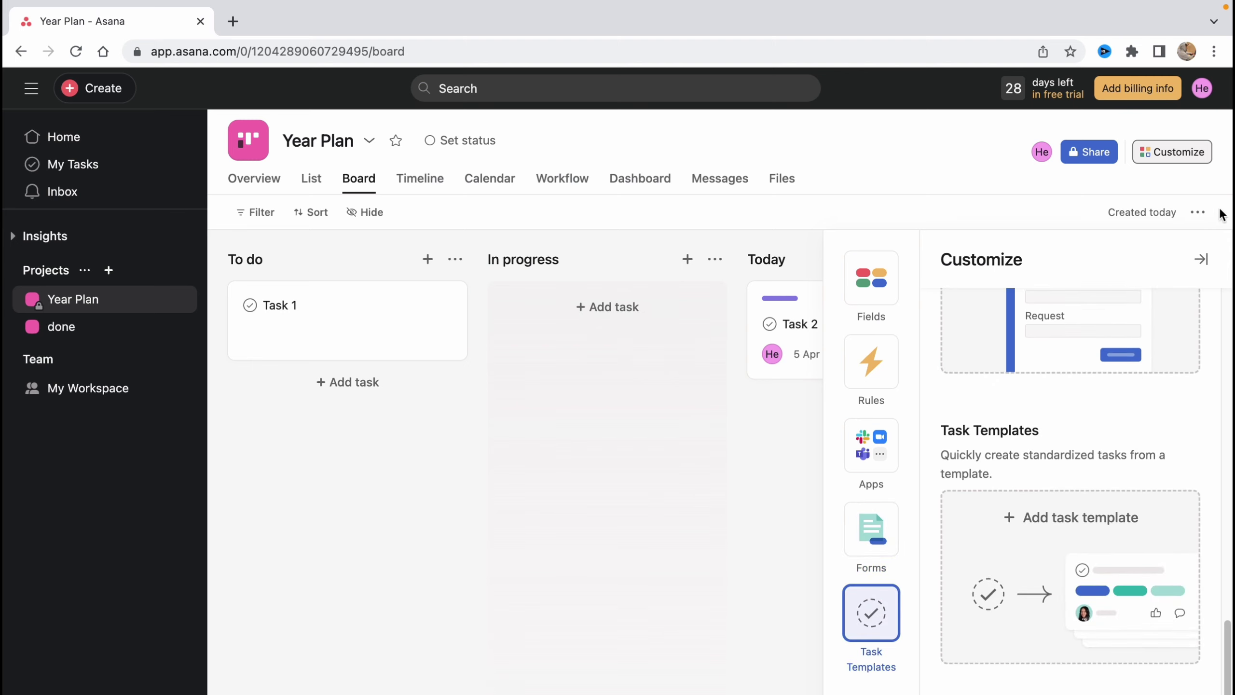
{"action": "left_click", "coordinate": [577, 514]}
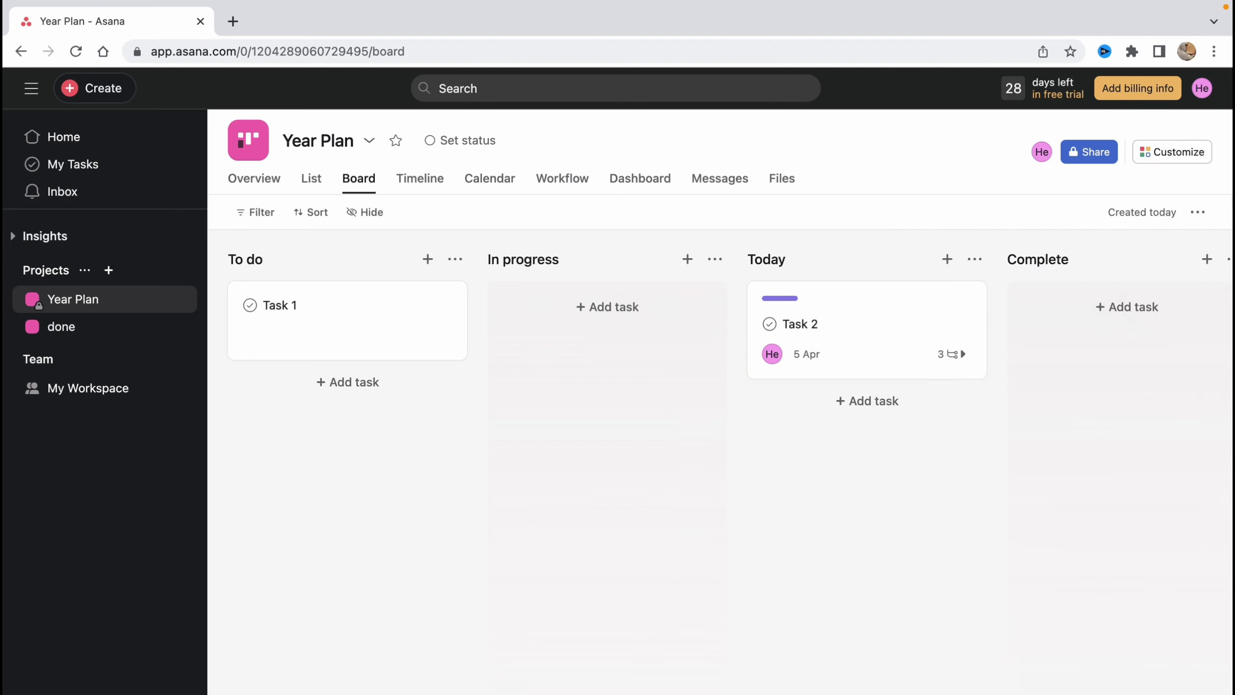
{"action": "scroll", "coordinate": [610, 431], "scroll_direction": "left", "scroll_amount": 5}
{"action": "scroll", "coordinate": [610, 431], "scroll_direction": "right", "scroll_amount": 5}
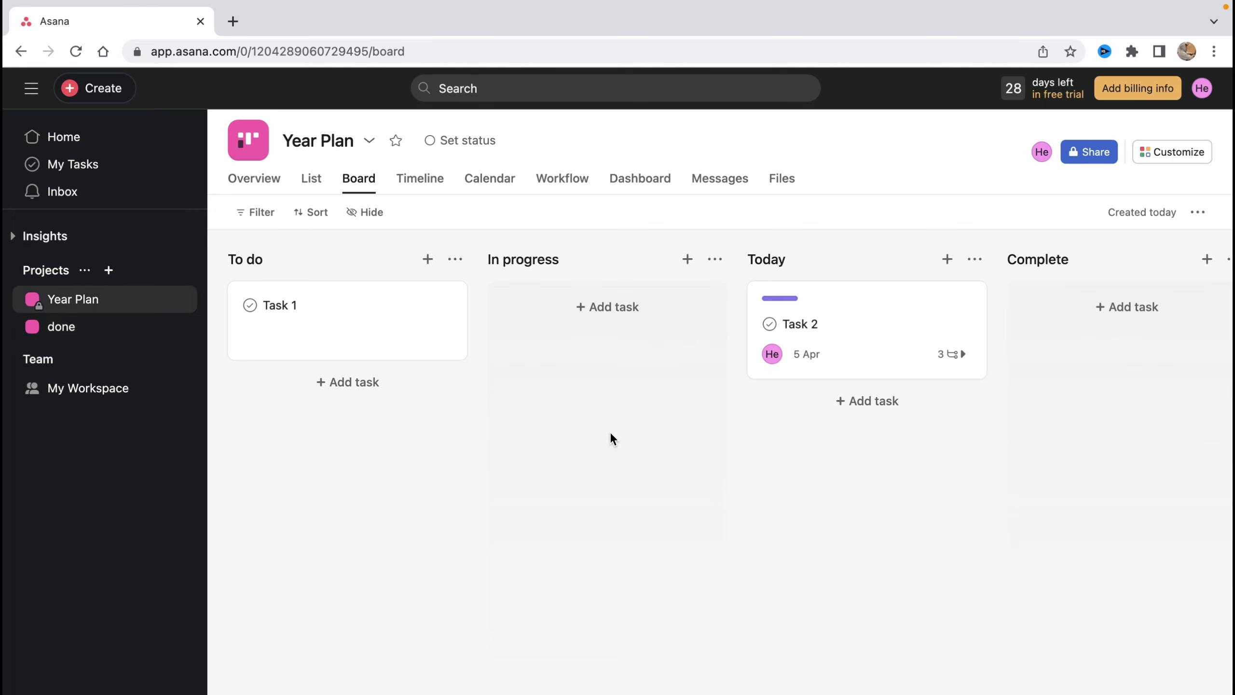